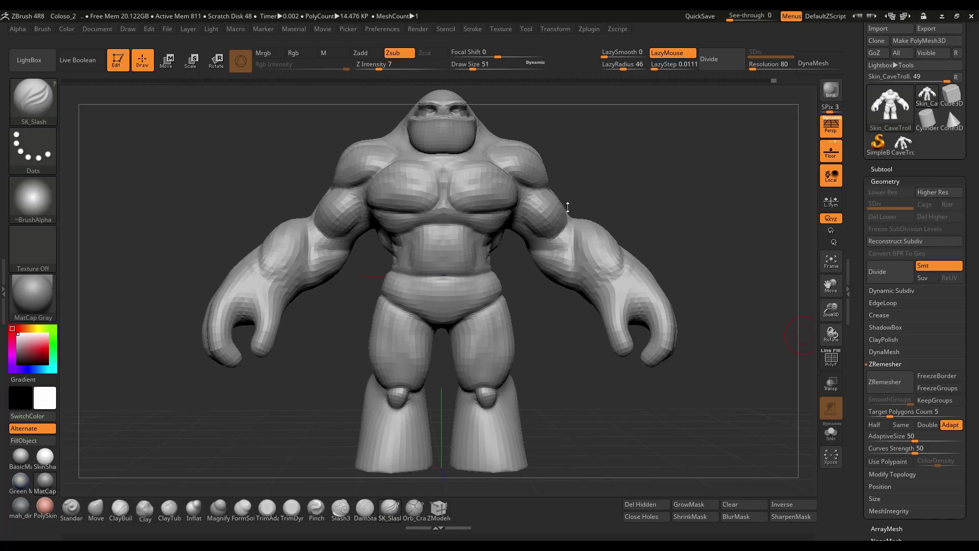
Step: Frame the troll from the front and divide it to SDiv 2 (57.904 KP)
left_click_drag(619, 171, 586, 488)
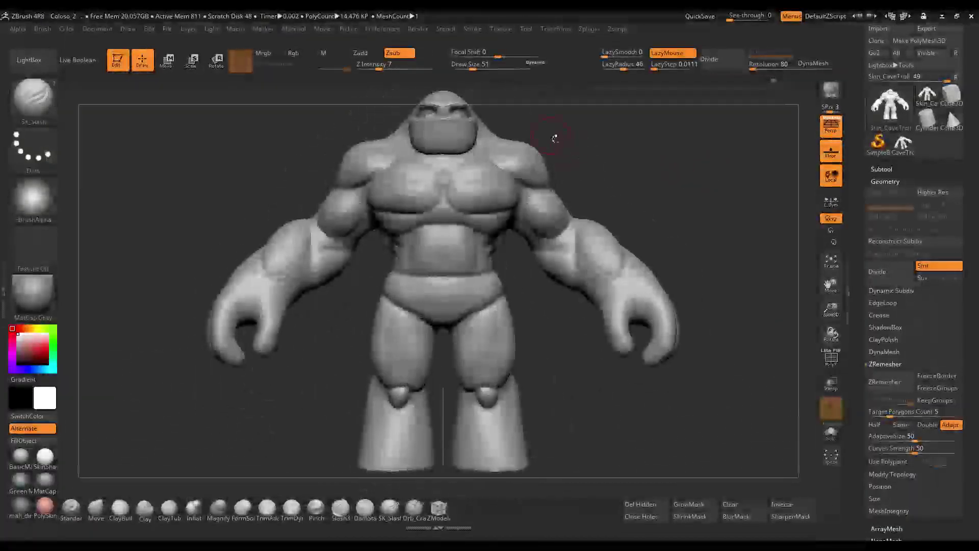
mouse_move(552, 136)
left_mouse_down("alt")
mouse_move(683, 238)
mouse_move(697, 216)
left_mouse_up("alt")
key("f")
mouse_move(625, 169)
left_mouse_down()
mouse_move(698, 135)
mouse_move(694, 91)
left_mouse_up()
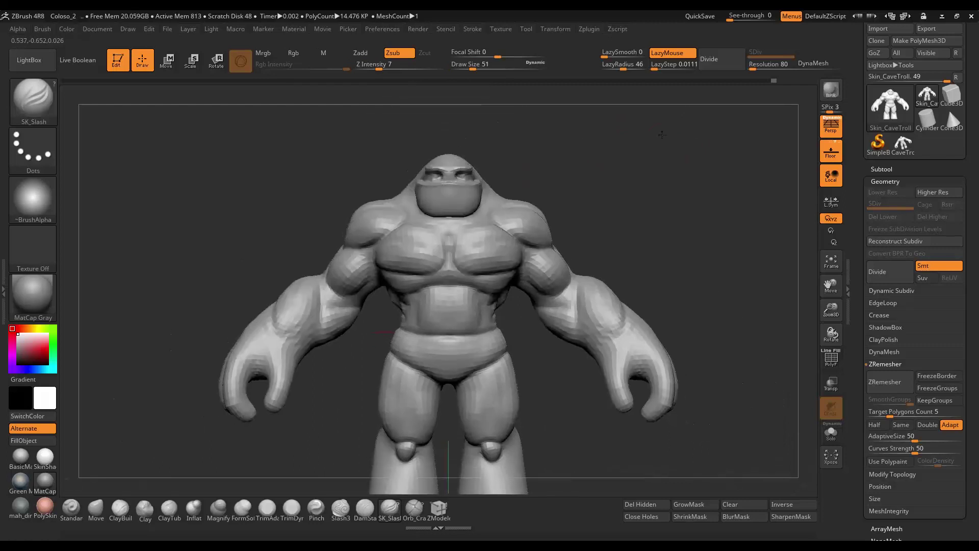
left_click(722, 62)
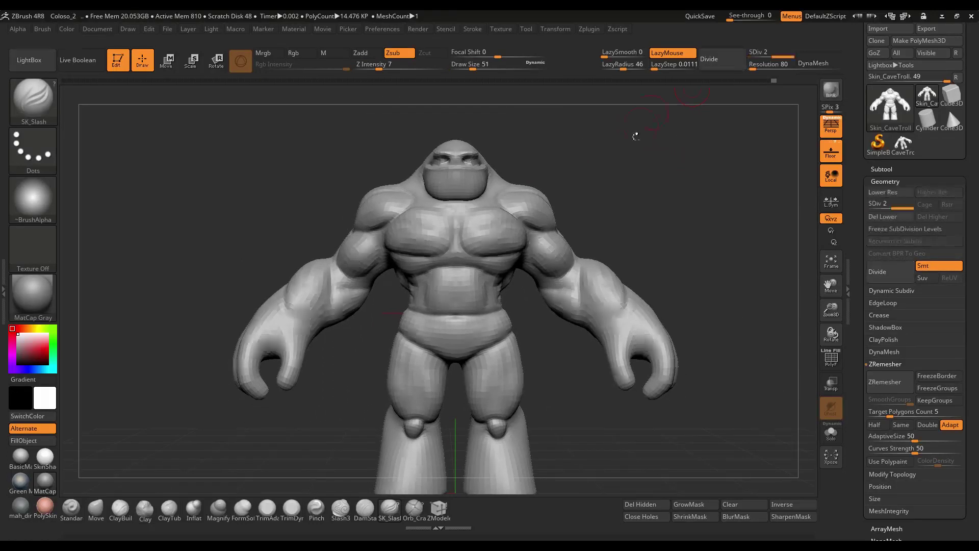
Step: Enlarge the Draw Size to 97
mouse_move(630, 220)
left_mouse_down()
mouse_move(602, 218)
mouse_move(627, 207)
mouse_move(646, 178)
left_mouse_up()
key("s")
left_click(637, 203)
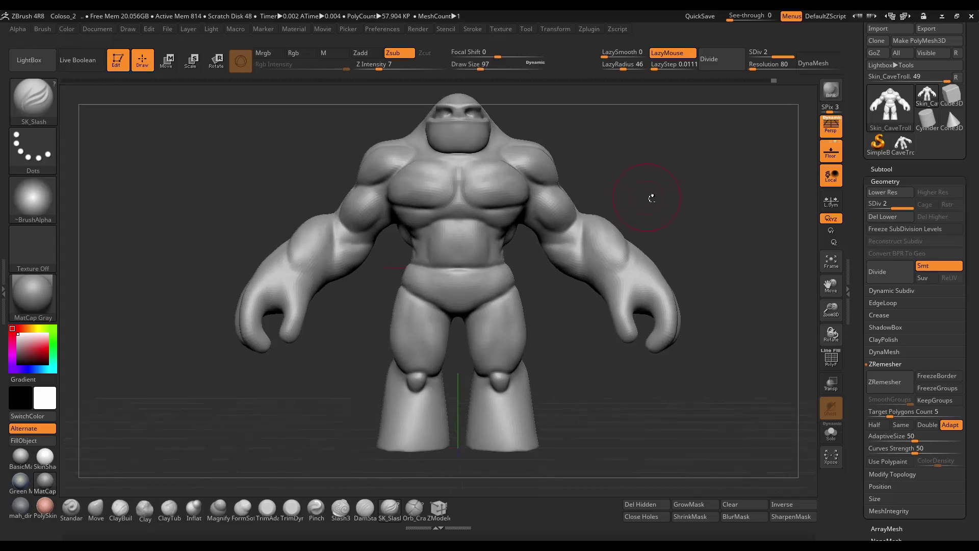
Step: Switch to the Move brush and settle on Draw Size 177 after trying 140 and 318
key("s")
left_click(653, 197)
left_click(96, 508)
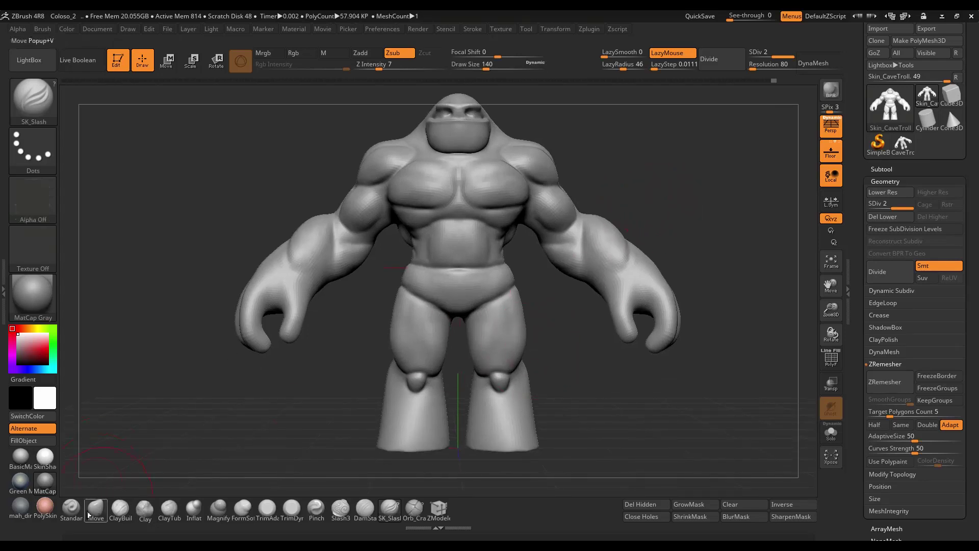
key("s")
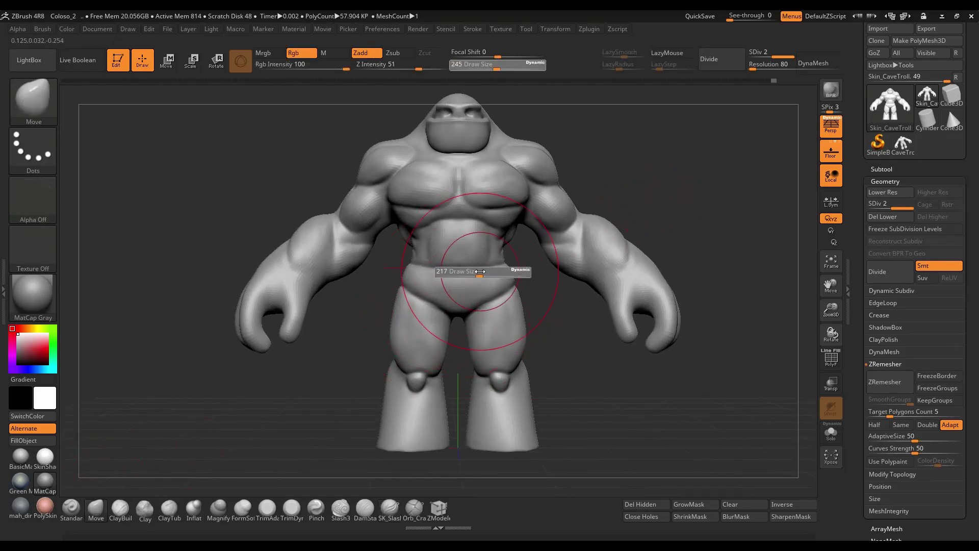
left_click(485, 276)
left_click_drag(601, 214, 583, 190)
key("s")
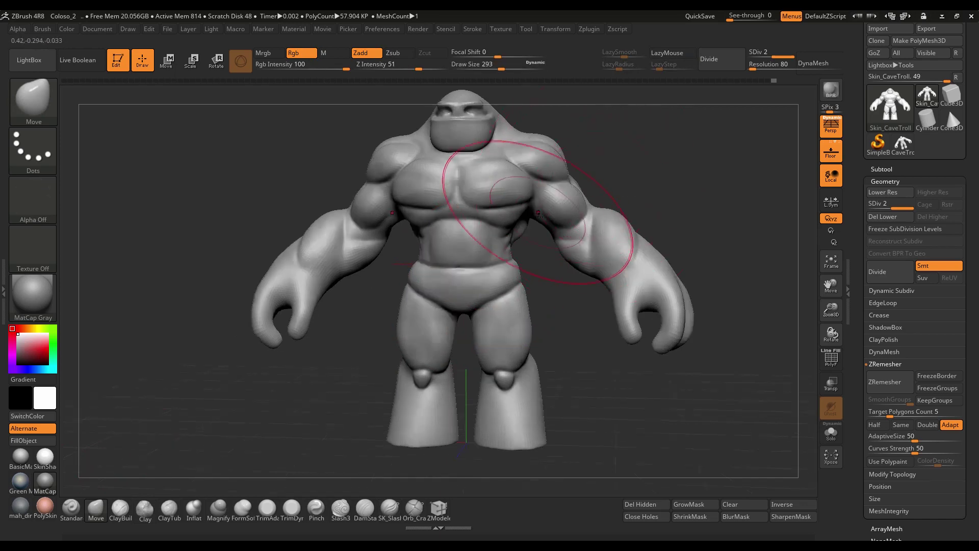
key("s")
left_click(510, 218)
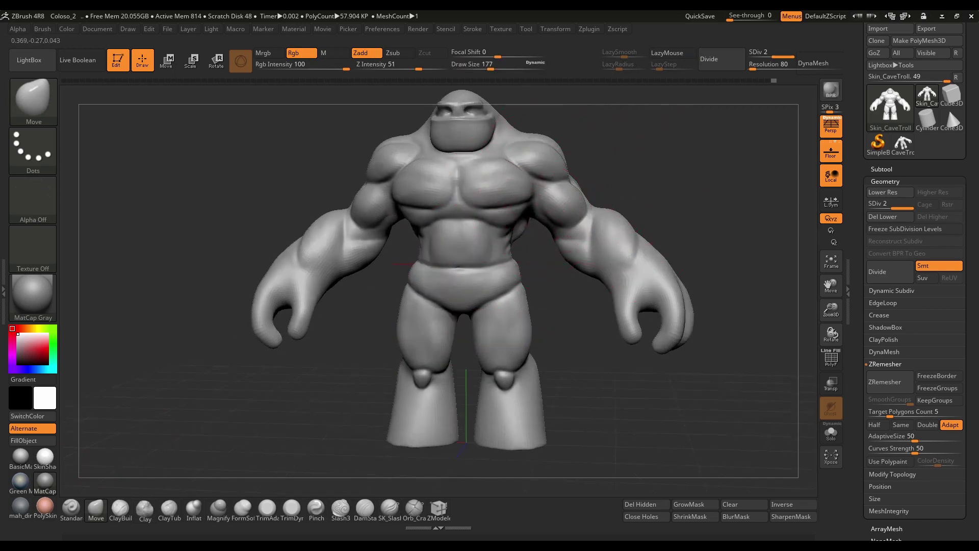
Step: Pull the shoulder and chest masses into broader forms with the Move brush
mouse_move(617, 161)
left_mouse_down()
mouse_move(604, 171)
mouse_move(607, 162)
left_mouse_up()
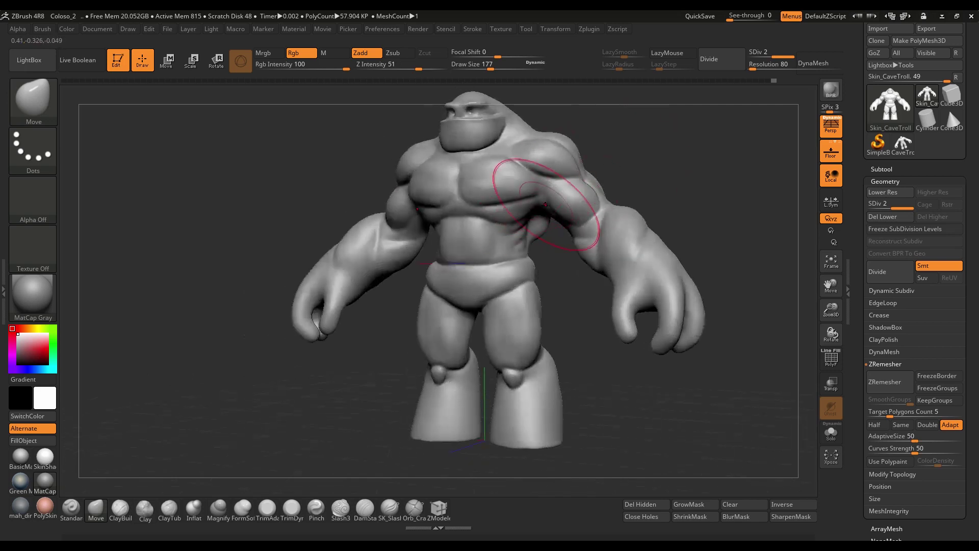
mouse_move(537, 205)
left_mouse_down()
mouse_move(556, 189)
mouse_move(552, 212)
left_mouse_up()
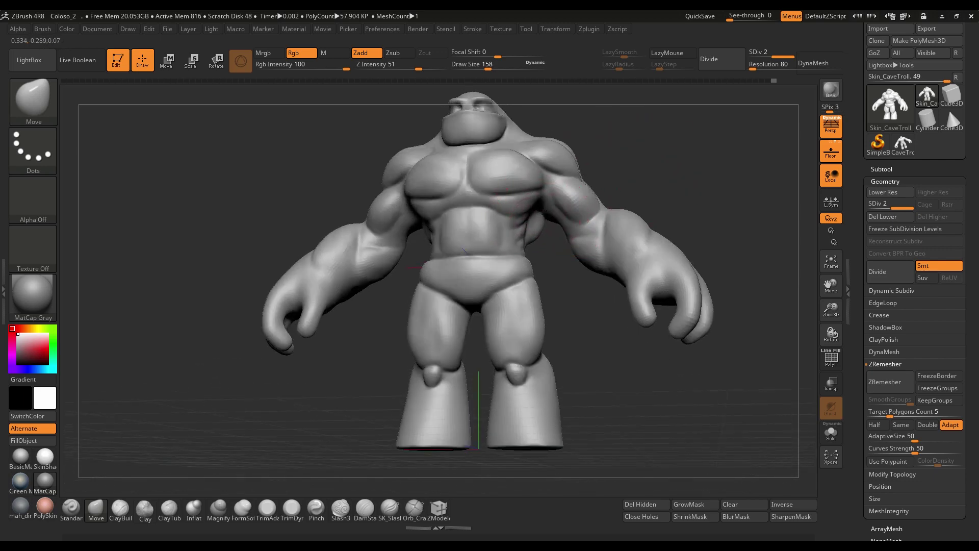
mouse_move(647, 168)
left_mouse_down()
mouse_move(602, 214)
mouse_move(514, 262)
mouse_move(533, 240)
mouse_move(523, 251)
left_mouse_up()
key("s")
key("s")
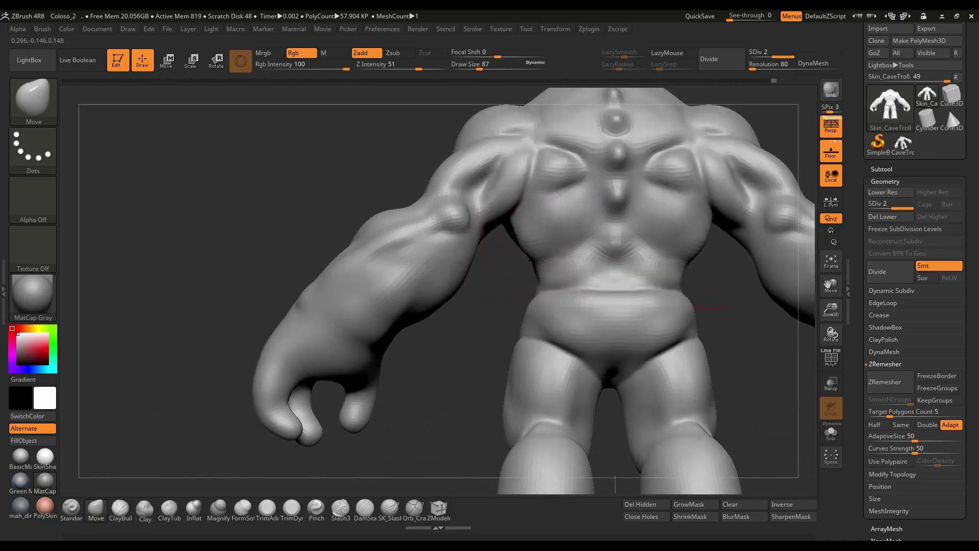
Step: Push the shoulder and armpit on the troll's back into a fold
key("shift")
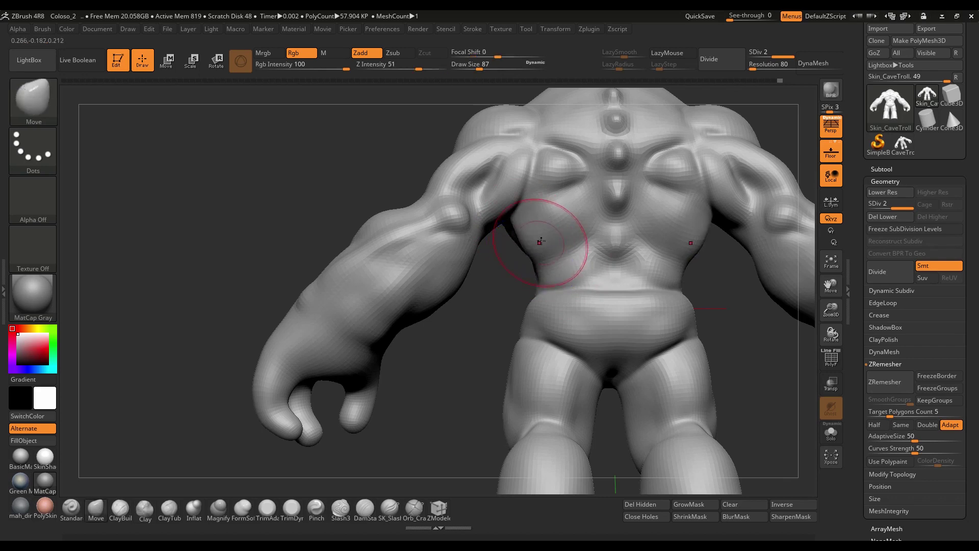
mouse_move(490, 275)
left_mouse_down()
mouse_move(457, 290)
mouse_move(496, 241)
left_mouse_up()
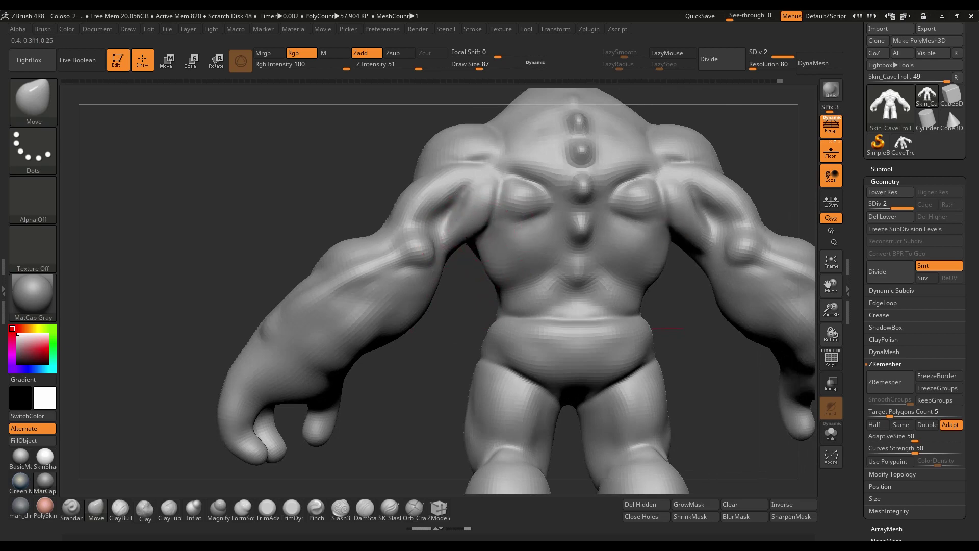
left_click_drag(492, 224, 456, 226)
Step: Shrink the brush to 49 and reshape the elbow bulge and crease
left_click_drag(453, 292, 430, 251)
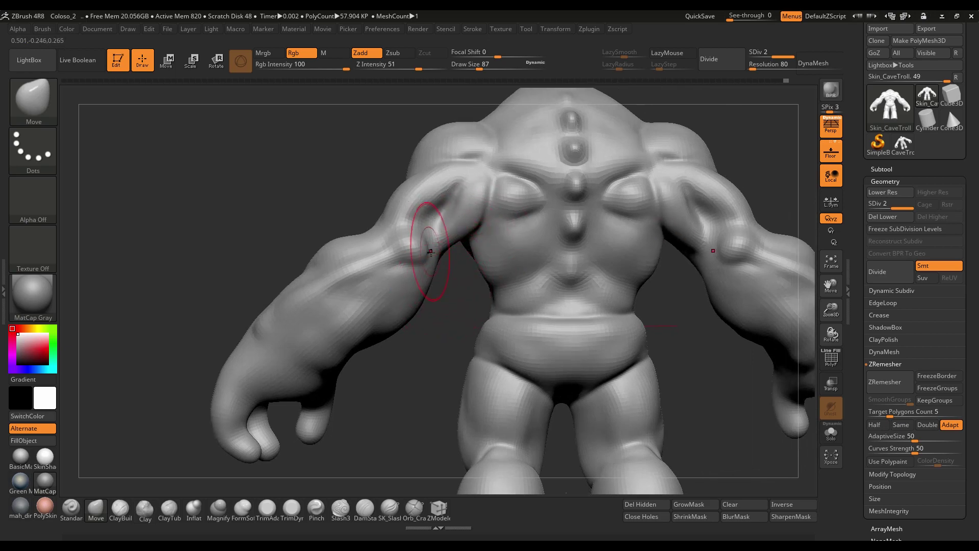
type("49")
key("Return")
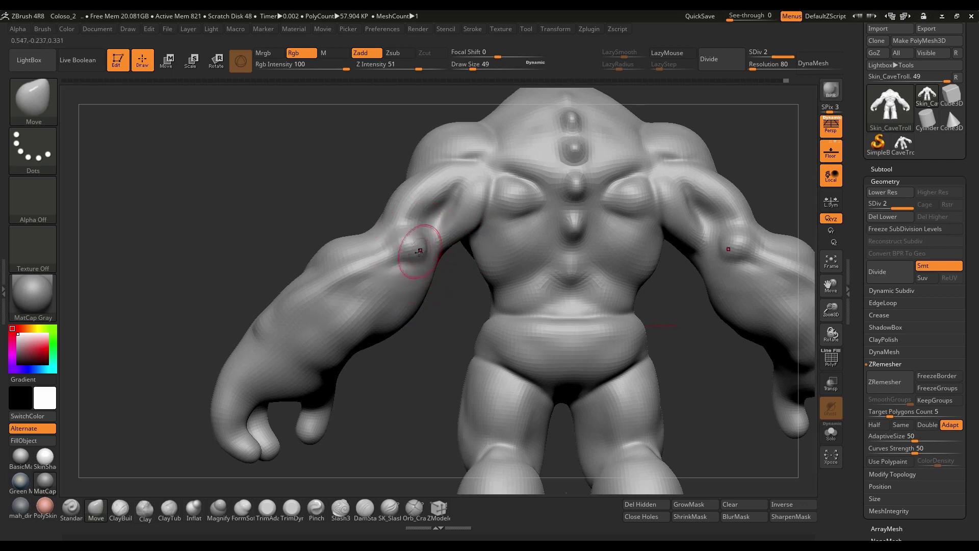
left_click_drag(425, 247, 402, 249)
Step: Orbit around the torso and arm to review the reshaped muscle forms
right_click_drag(439, 282, 420, 256)
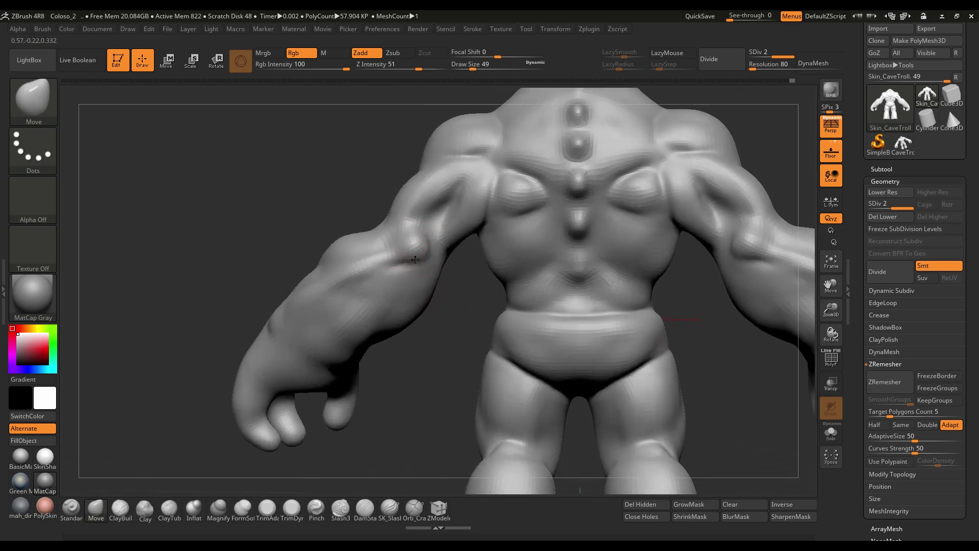
mouse_move(377, 262)
right_mouse_down()
mouse_move(467, 315)
mouse_move(350, 280)
mouse_move(401, 310)
right_mouse_up()
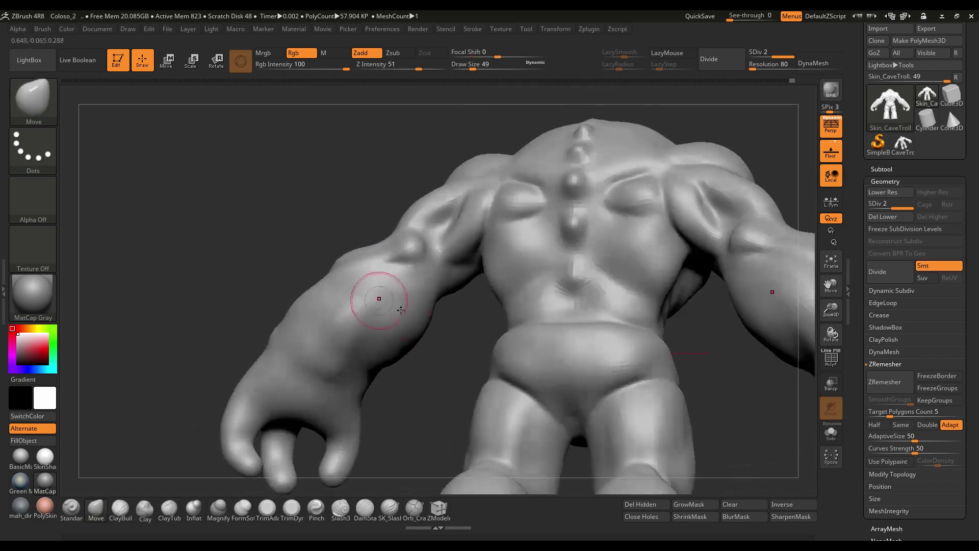
right_click_drag(308, 223, 459, 284)
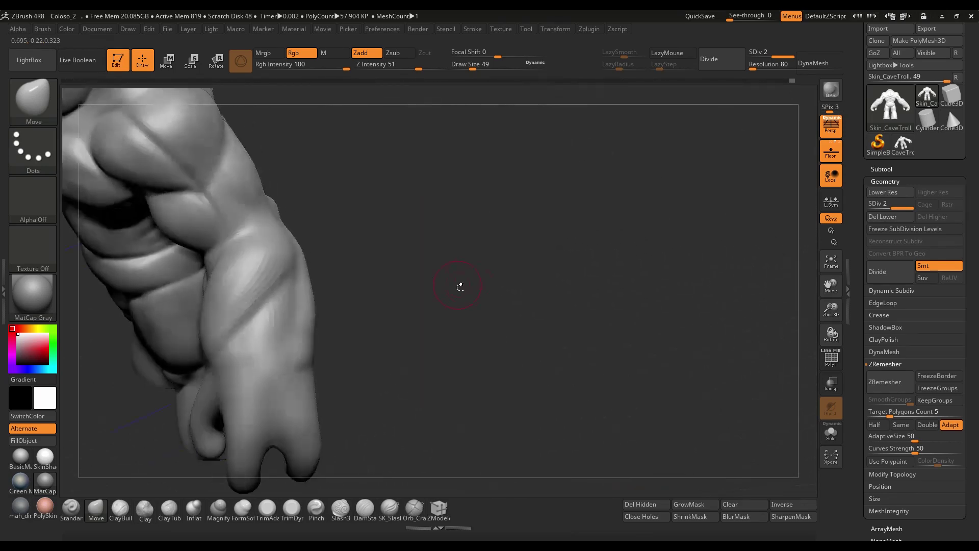
key("s")
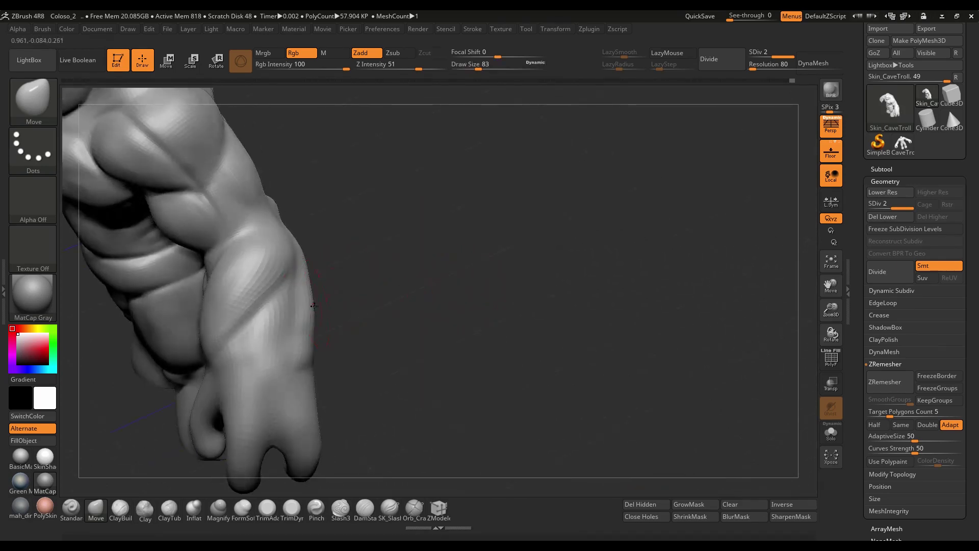
mouse_move(297, 256)
right_mouse_down()
mouse_move(285, 251)
mouse_move(552, 247)
mouse_move(594, 280)
mouse_move(607, 277)
mouse_move(602, 300)
right_mouse_up()
Step: Enlarge the brush to 124 and view the legs from the side and front
key("s")
left_click_drag(560, 332, 570, 331)
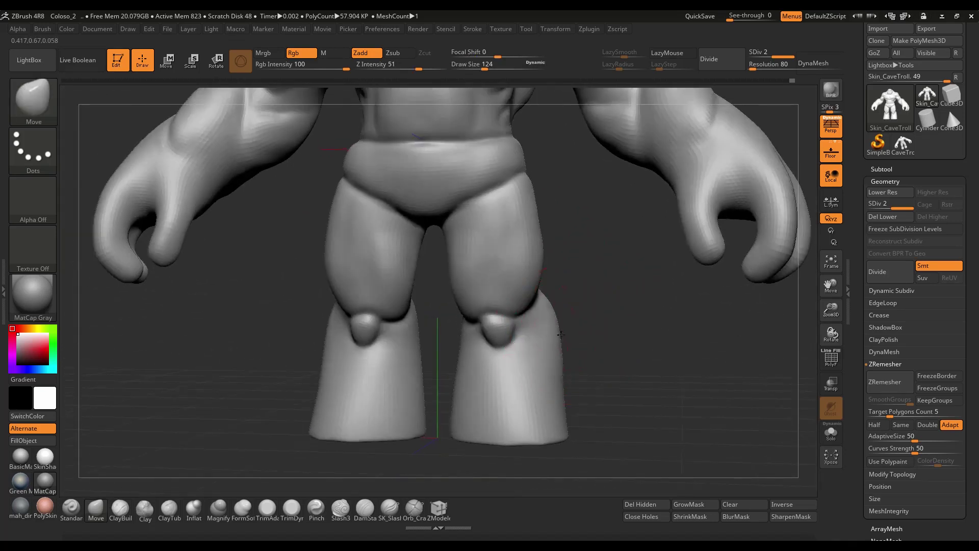
mouse_move(586, 341)
right_mouse_down()
mouse_move(628, 375)
mouse_move(584, 399)
right_mouse_up()
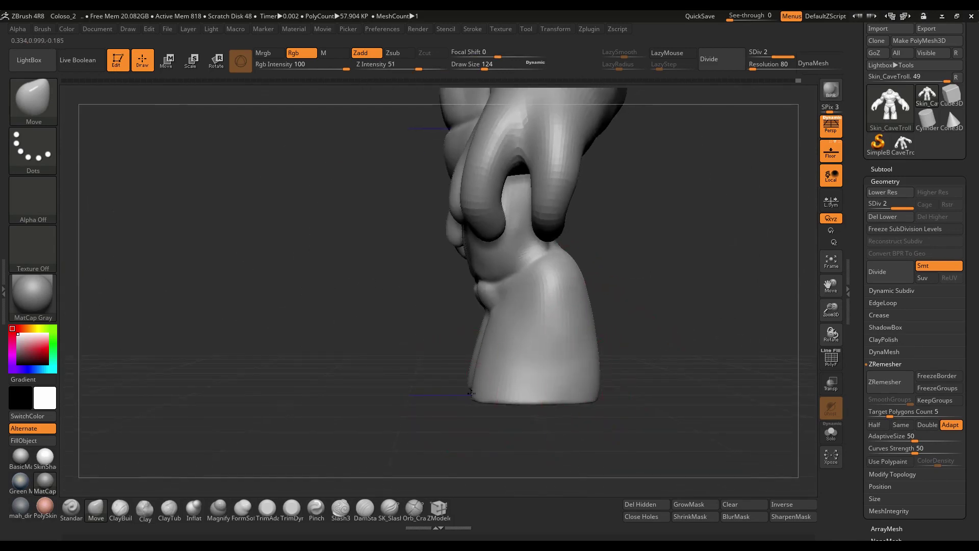
mouse_move(647, 320)
right_mouse_down()
mouse_move(604, 374)
mouse_move(570, 357)
right_mouse_up()
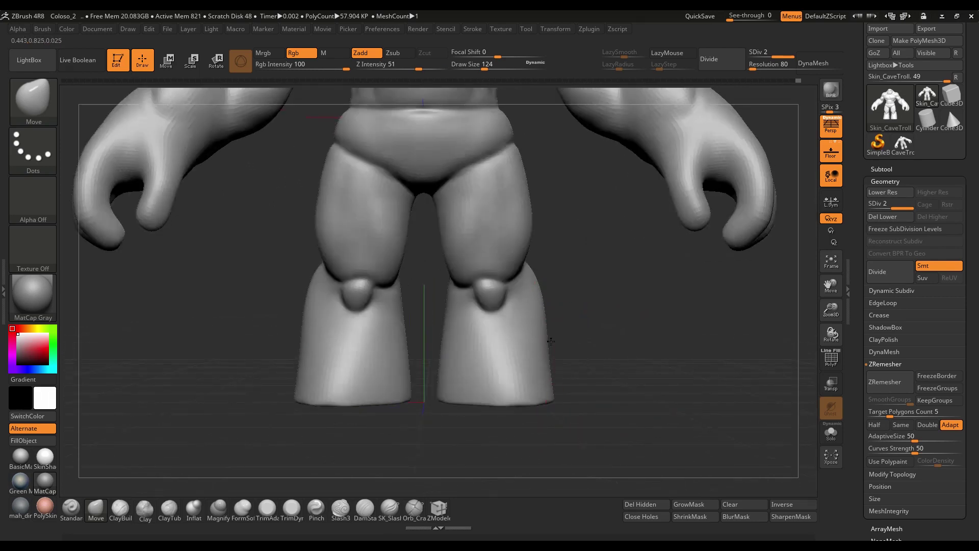
Step: At brush size 77, reshape the right and inner knee and slim the outer thighs
right_click_drag(564, 296, 573, 299, "alt")
key("s")
left_click_drag(579, 300, 566, 299)
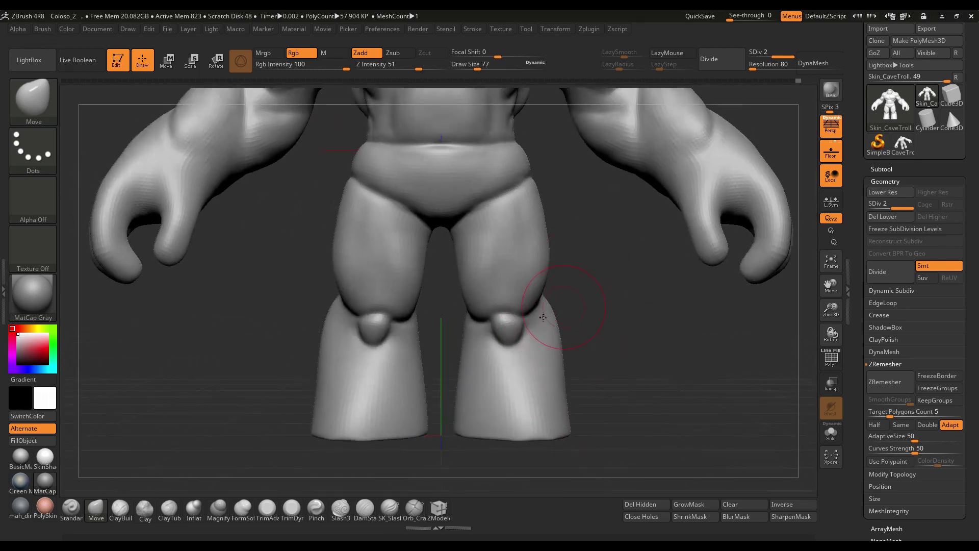
left_click_drag(500, 338, 489, 336)
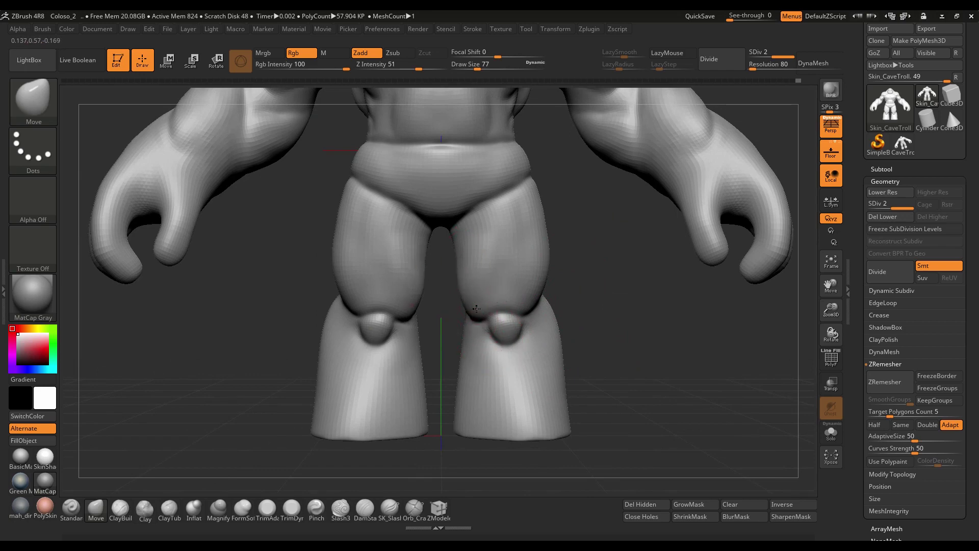
left_click_drag(472, 308, 461, 304)
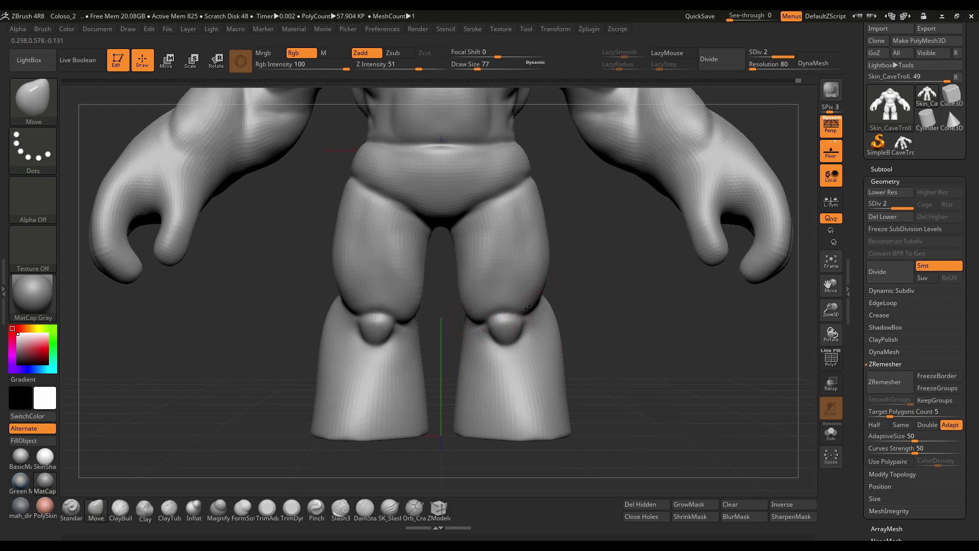
left_click_drag(546, 283, 541, 286)
Step: At brush size 101, pull the hips inward symmetrically, then enlarge the brush to 120
key("s")
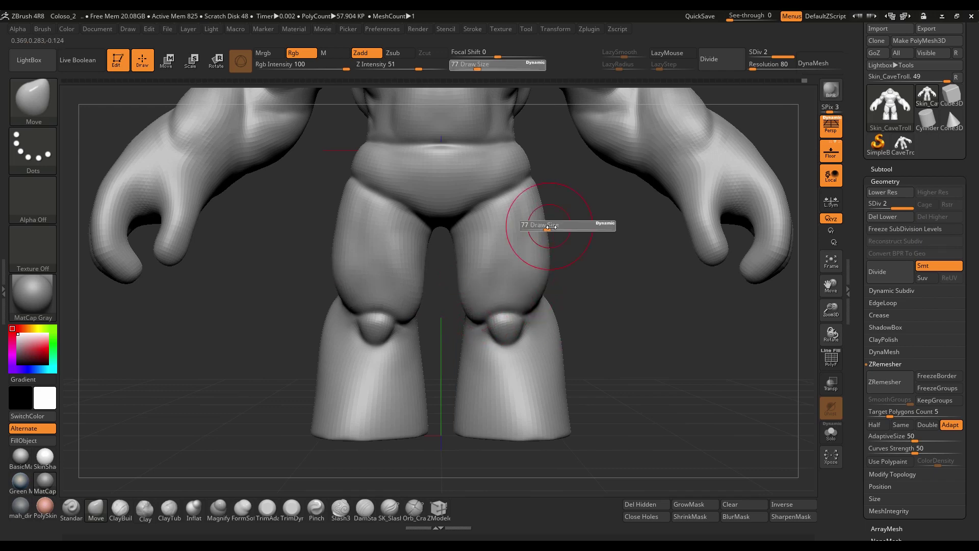
left_click_drag(544, 223, 548, 224)
right_click_drag(550, 217, 556, 264, "alt")
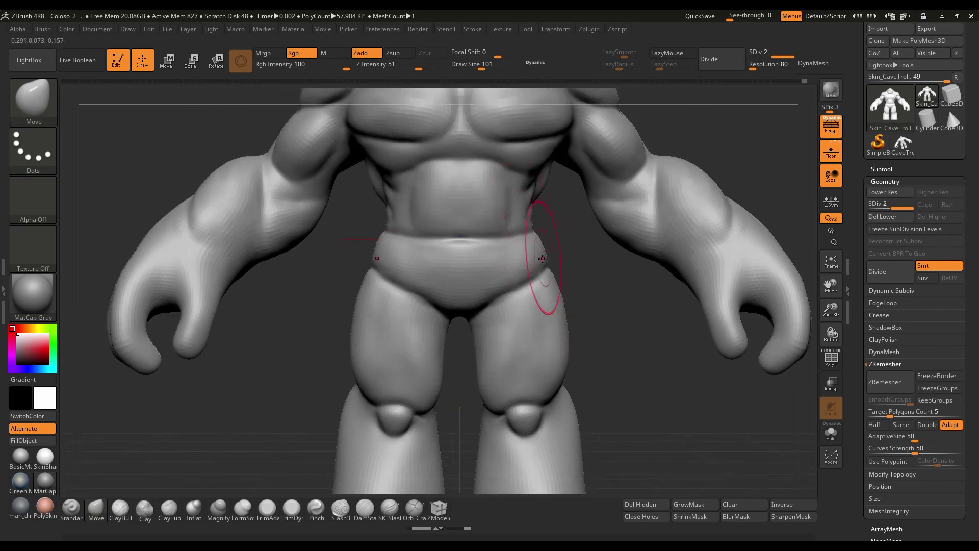
mouse_move(542, 259)
left_mouse_down()
mouse_move(534, 258)
mouse_move(560, 259)
mouse_move(538, 258)
left_mouse_up()
key("s")
key("s")
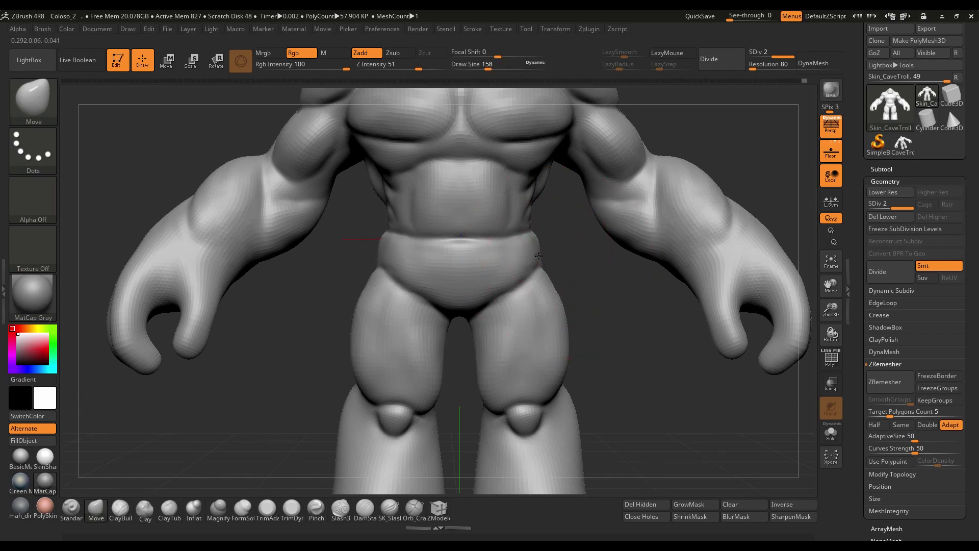
mouse_move(538, 256)
right_mouse_down("ctrl")
mouse_move(522, 304)
mouse_move(716, 216)
mouse_move(655, 285)
right_mouse_up("ctrl")
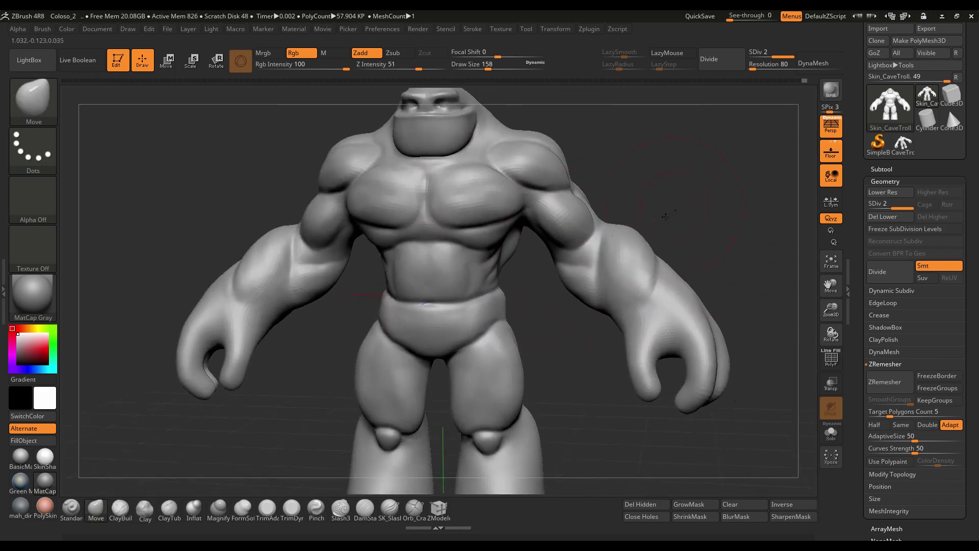
Step: Orbit to rear and side views while changing the brush size to 262, then 212
mouse_move(706, 230)
right_mouse_down()
mouse_move(668, 227)
mouse_move(564, 167)
right_mouse_up()
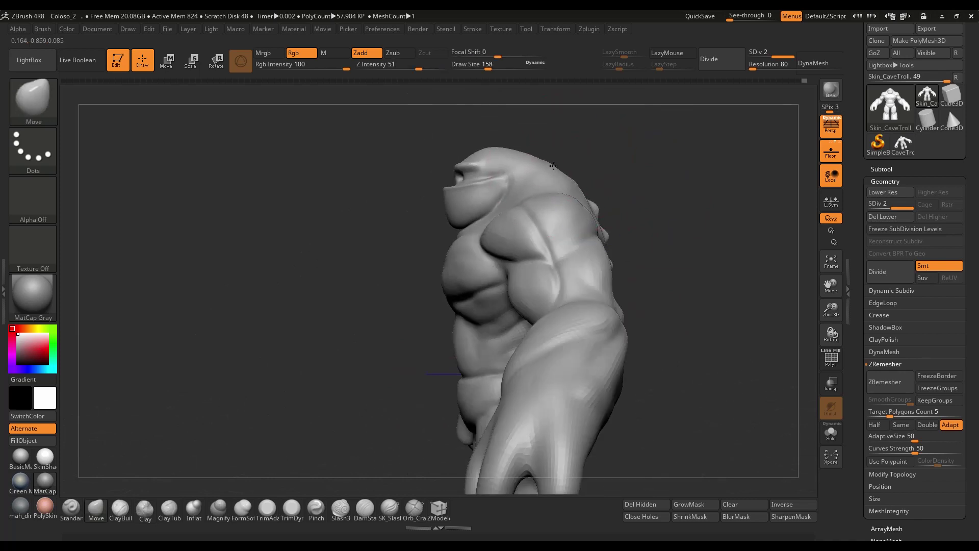
right_click_drag(538, 189, 663, 208)
key("s")
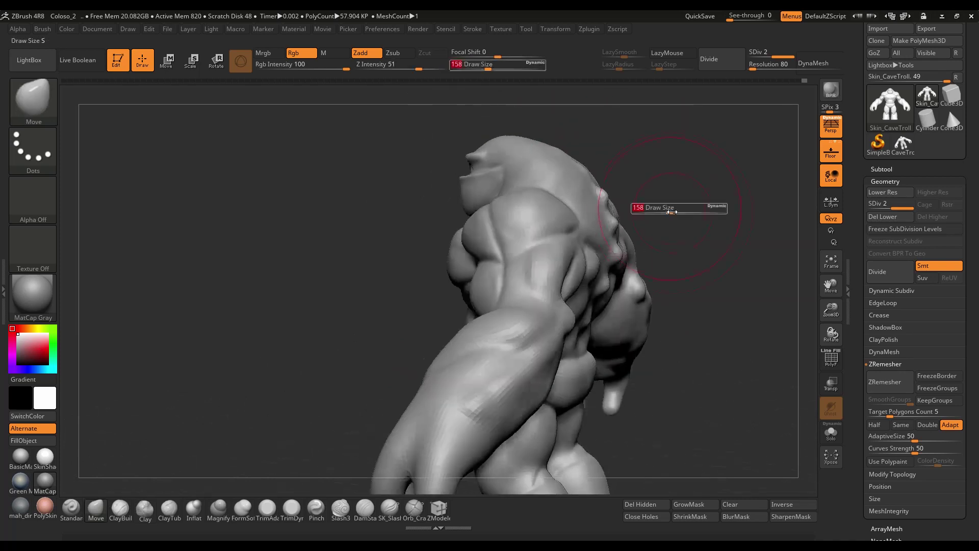
key("s")
left_click_drag(672, 214, 683, 217)
right_click_drag(678, 218, 675, 220)
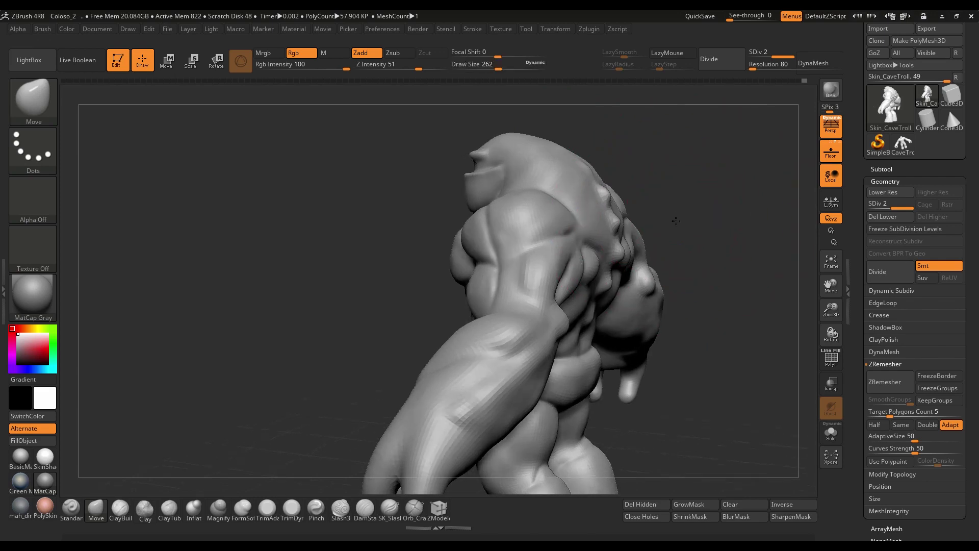
key("s")
left_click_drag(675, 221, 671, 221)
mouse_move(671, 220)
right_mouse_down()
mouse_move(617, 235)
mouse_move(634, 214)
mouse_move(666, 214)
mouse_move(635, 209)
mouse_move(641, 273)
mouse_move(673, 247)
right_mouse_up()
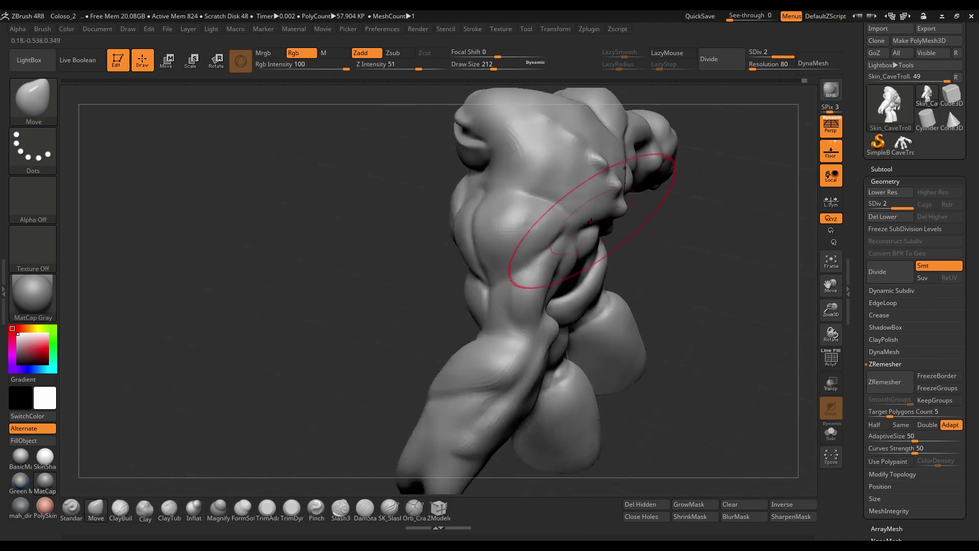
mouse_move(593, 240)
right_mouse_down()
mouse_move(671, 221)
mouse_move(662, 214)
mouse_move(659, 233)
mouse_move(609, 247)
right_mouse_up()
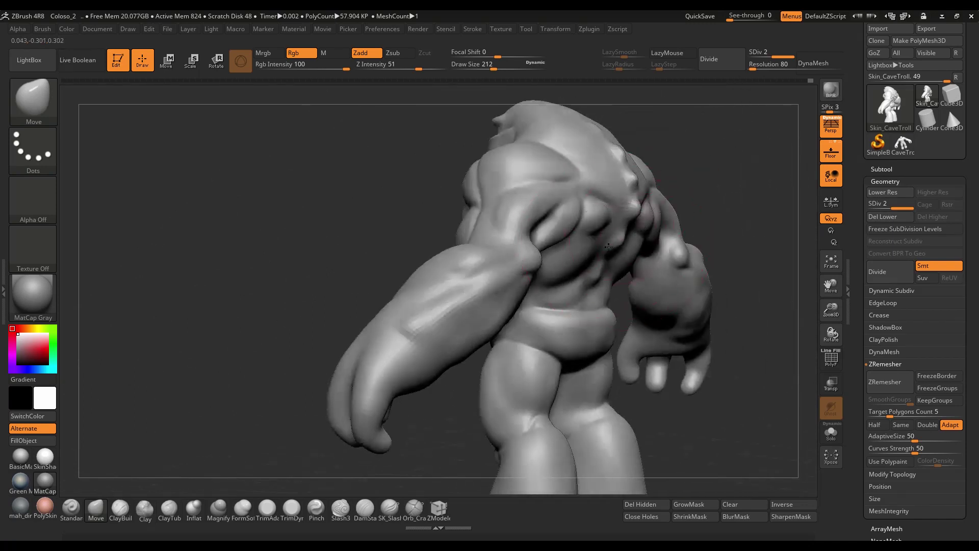
Step: Shrink the brush to 132, then set Draw Size to 87 with S87
key("[")
key("[")
key("[")
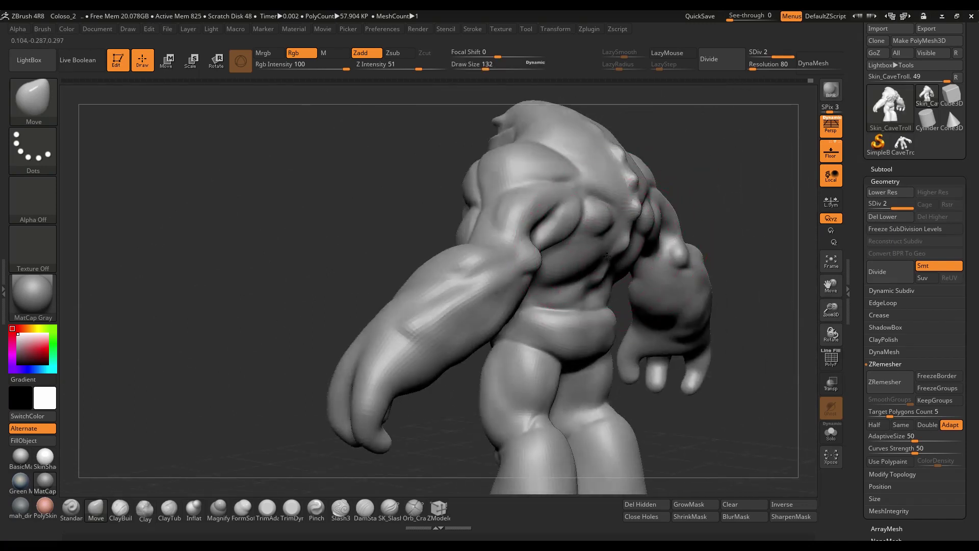
mouse_move(662, 217)
right_mouse_down()
mouse_move(706, 169)
mouse_move(630, 242)
right_mouse_up()
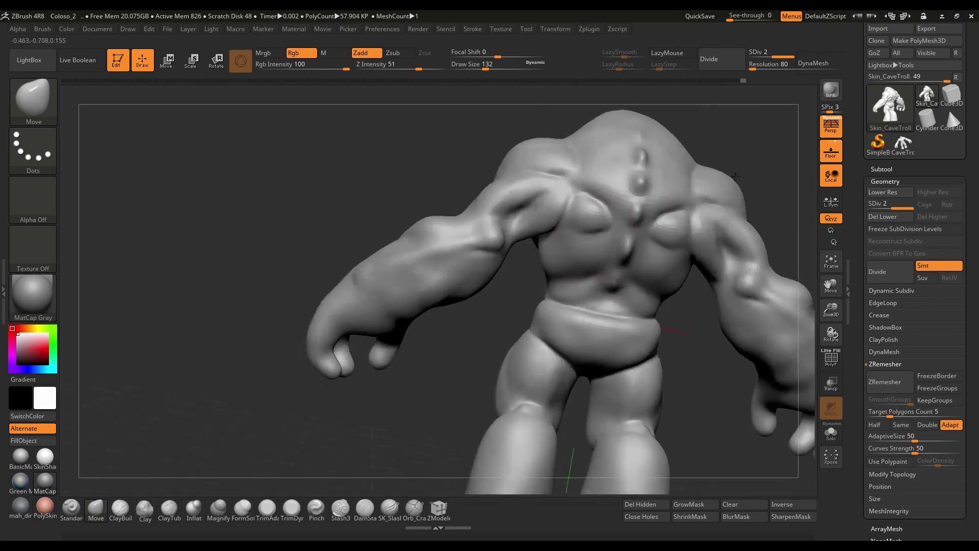
mouse_move(612, 174)
right_mouse_down()
mouse_move(633, 193)
mouse_move(498, 211)
mouse_move(677, 226)
right_mouse_up()
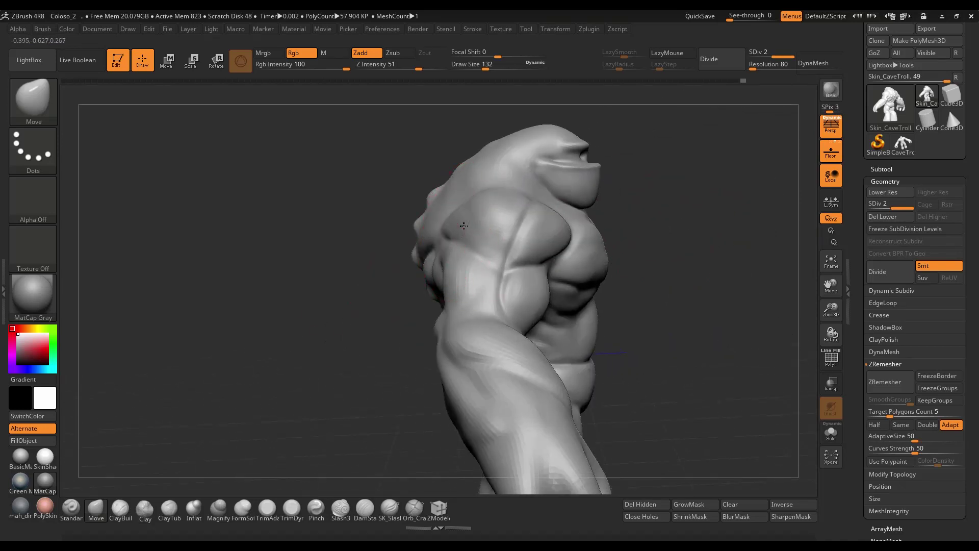
type("s")
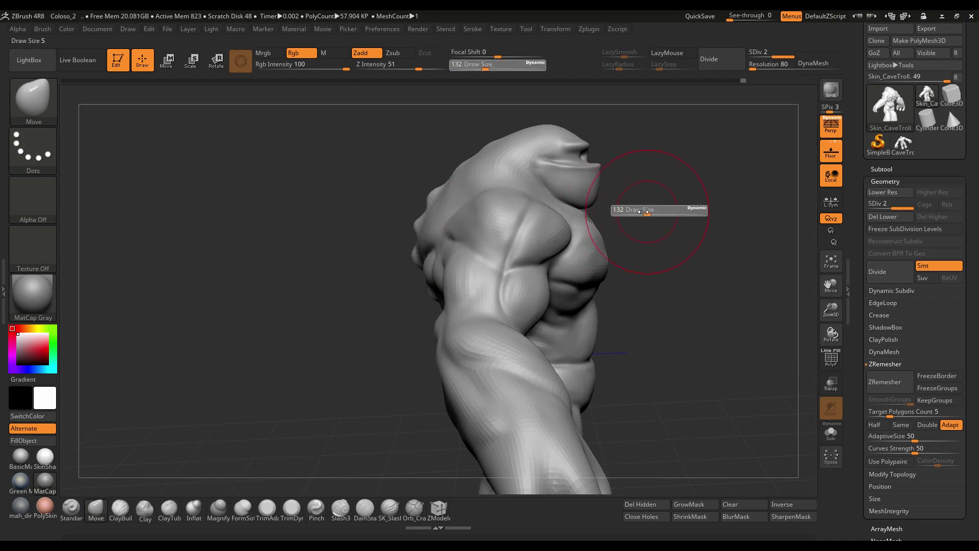
type("87")
key("Return")
Step: Make a small sculpted stroke on the troll's shoulder
right_click_drag(649, 212, 536, 231)
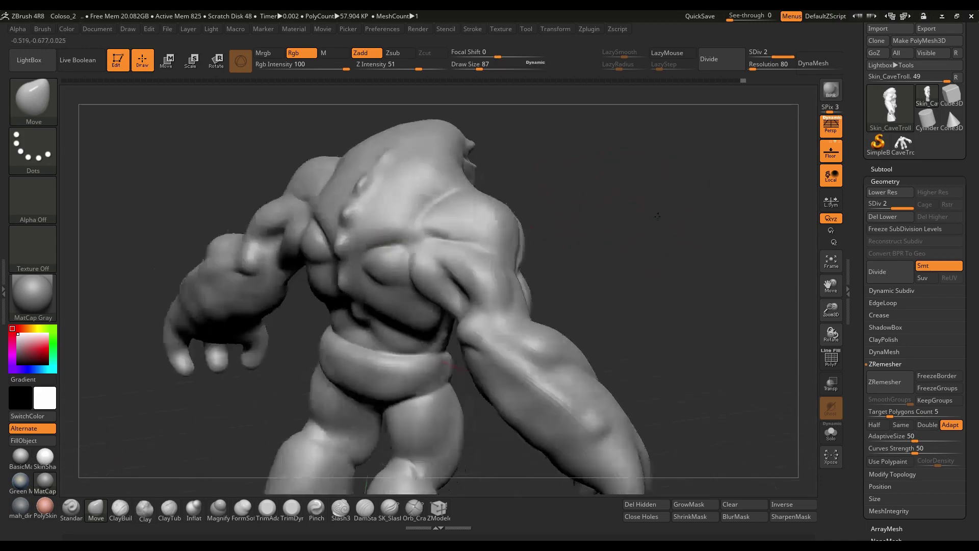
right_click_drag(430, 224, 426, 218)
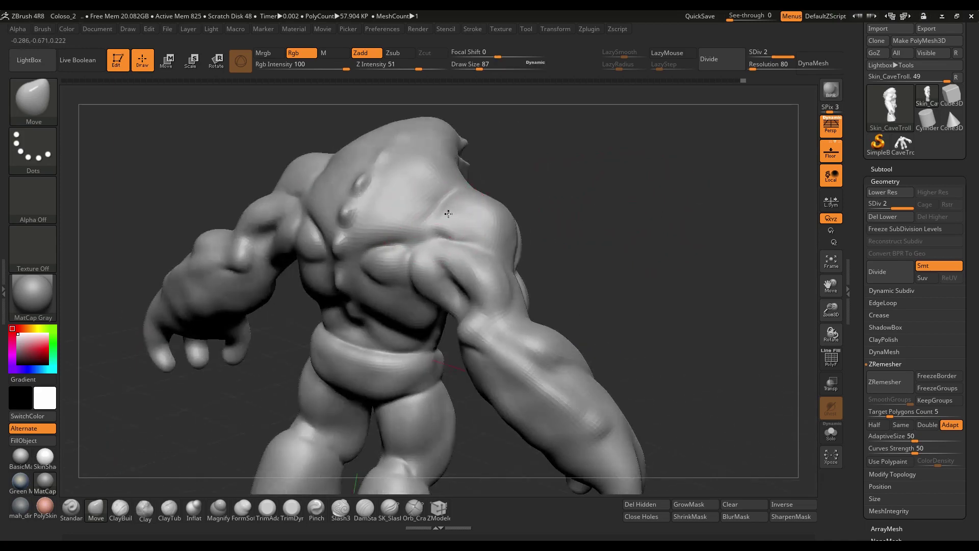
right_click_drag(476, 212, 475, 209)
left_click_drag(475, 209, 476, 209)
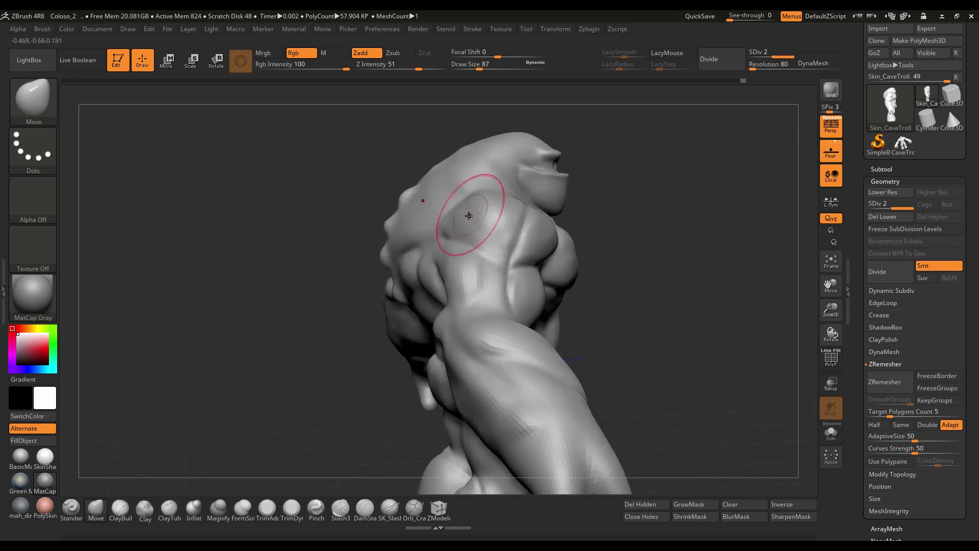
right_click_drag(642, 207, 634, 208)
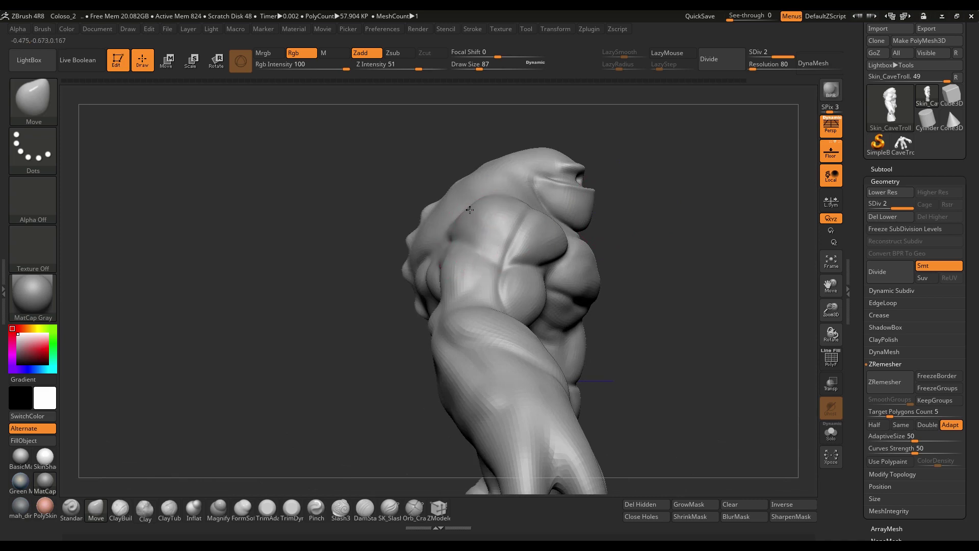
mouse_move(474, 217)
right_mouse_down()
mouse_move(676, 221)
mouse_move(649, 197)
mouse_move(724, 143)
right_mouse_up()
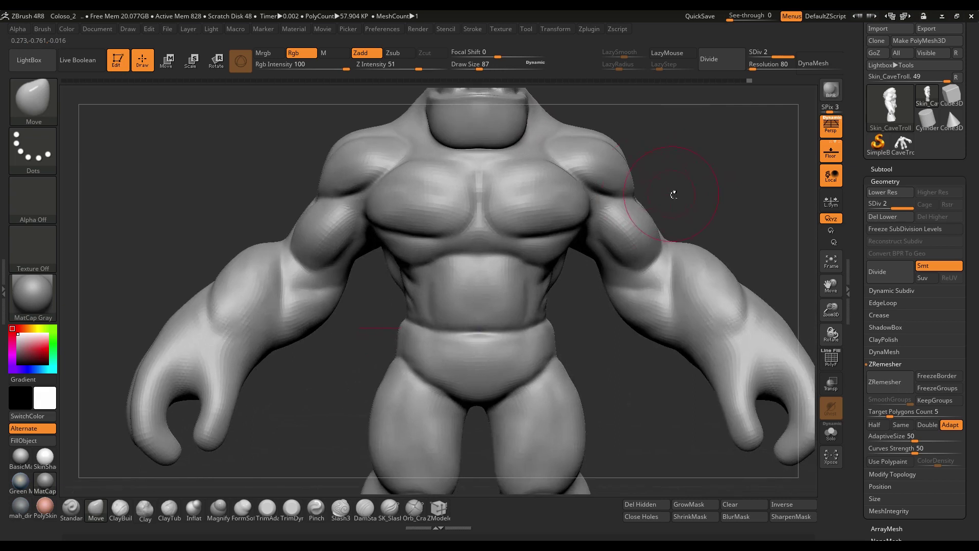
Step: Reduce the brush to 59 and rotate through frontal and three-quarter torso views
right_click_drag(660, 201, 734, 204)
key("s")
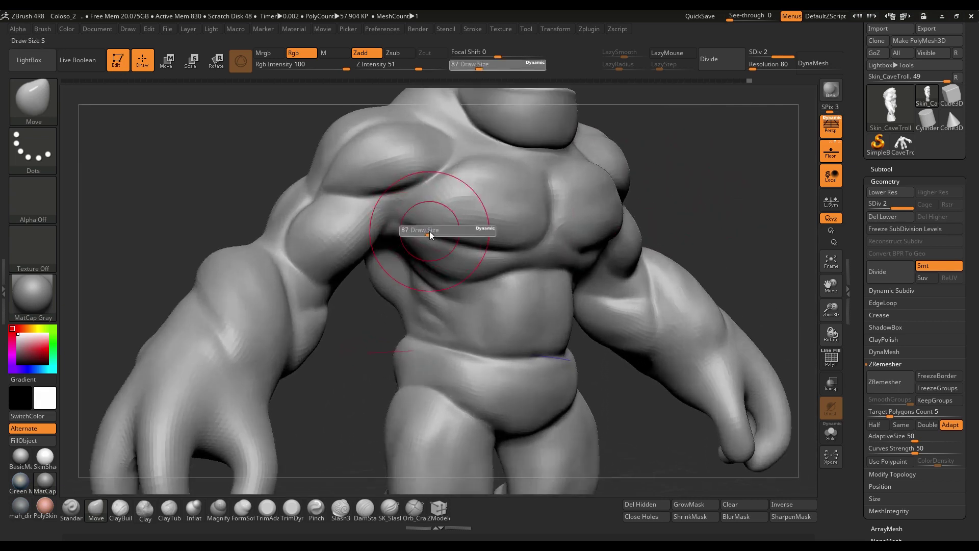
left_click_drag(426, 231, 418, 227)
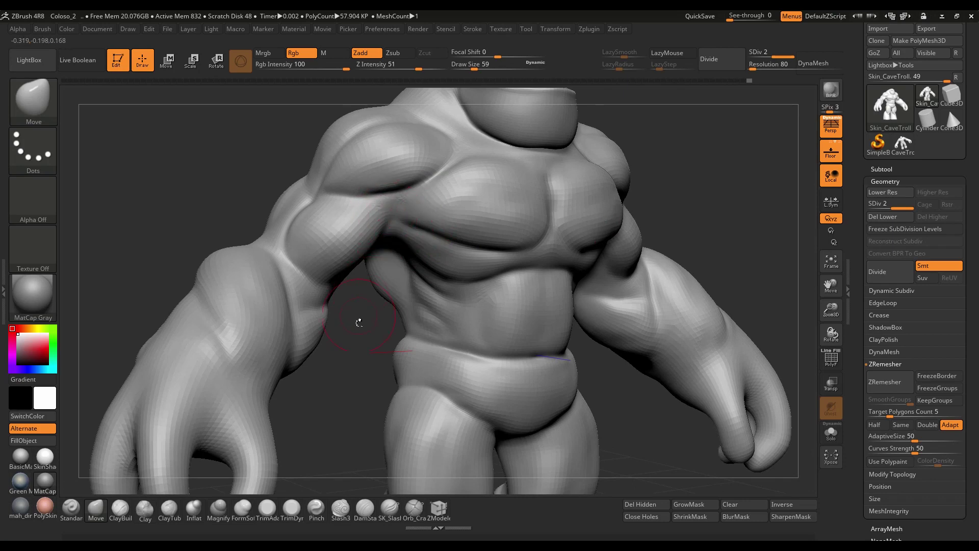
left_click_drag(359, 322, 339, 304)
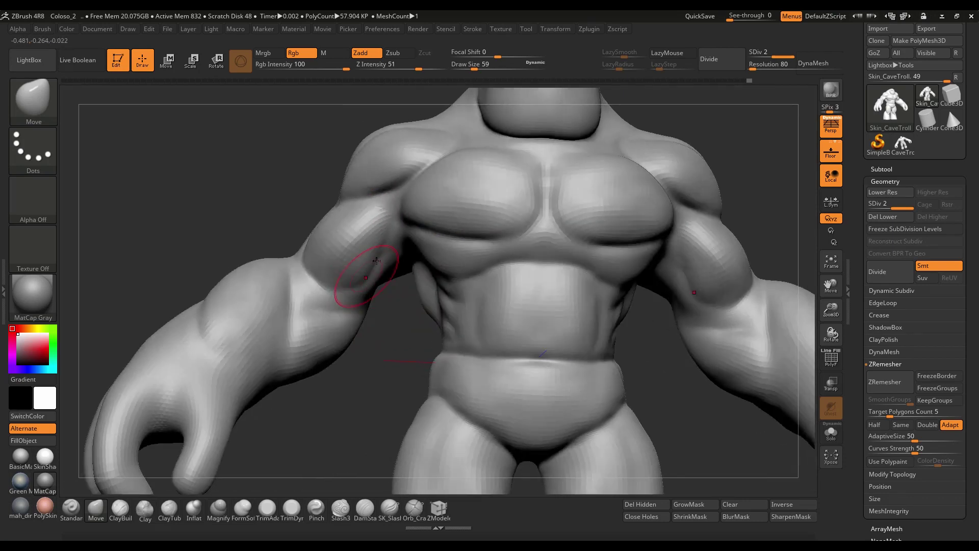
left_click_drag(379, 272, 327, 288)
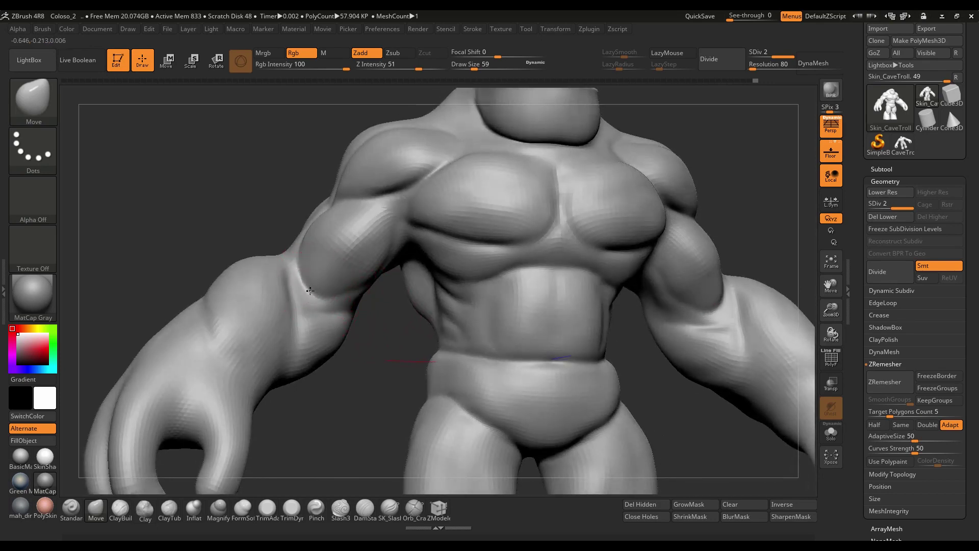
left_click_drag(350, 293, 333, 311)
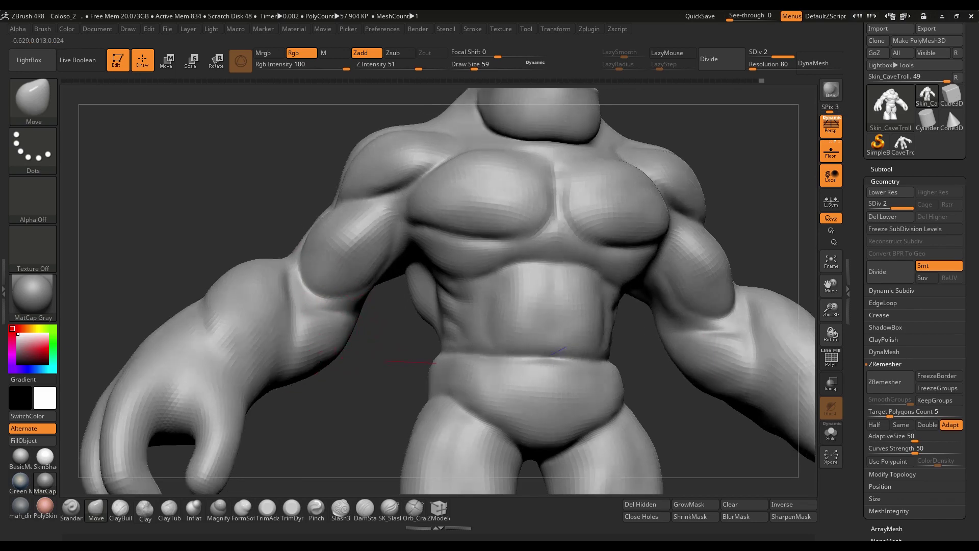
Step: Enlarge the brush to 108, zoom in on the torso and view the arm side-on
key("s")
mouse_move(342, 372)
left_mouse_down()
mouse_move(347, 406)
mouse_move(342, 365)
left_mouse_up()
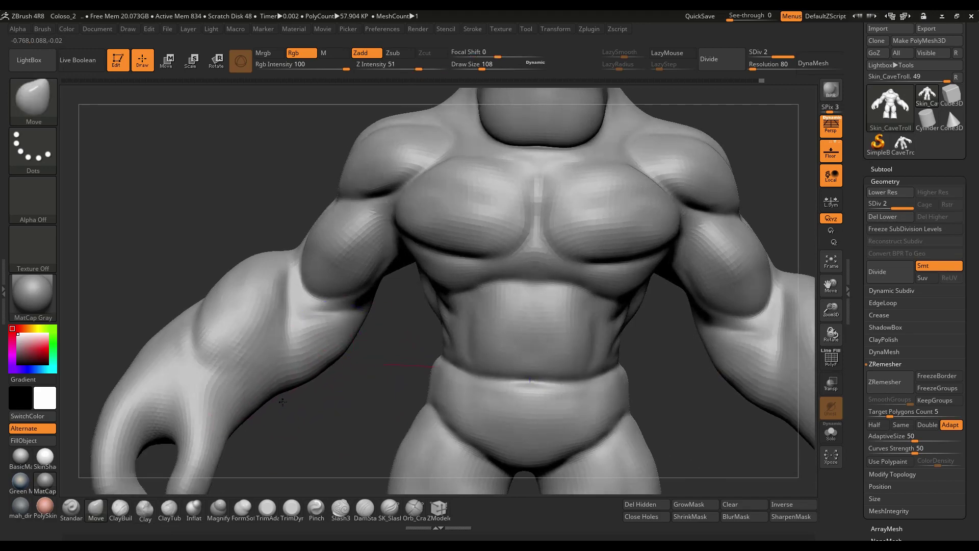
mouse_move(308, 402)
left_mouse_down("alt")
mouse_move(324, 366)
mouse_move(355, 369)
left_mouse_up("alt")
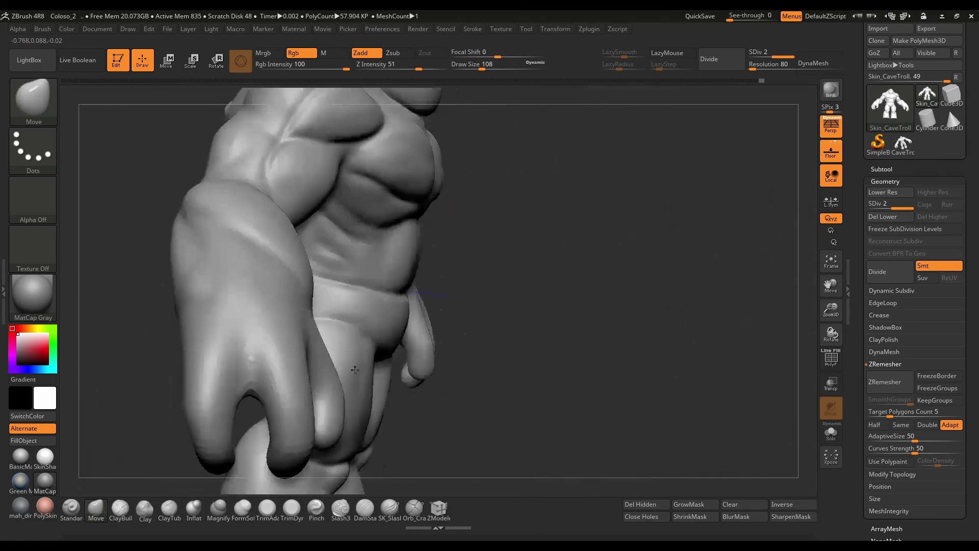
mouse_move(596, 264)
left_mouse_down()
mouse_move(642, 282)
mouse_move(274, 338)
mouse_move(171, 402)
mouse_move(210, 402)
mouse_move(212, 372)
mouse_move(306, 332)
mouse_move(640, 232)
mouse_move(474, 269)
left_mouse_up()
Step: Divide the troll to SDiv 3 and inflate the fist's middle finger with the Inflat brush
key("ctrl+d")
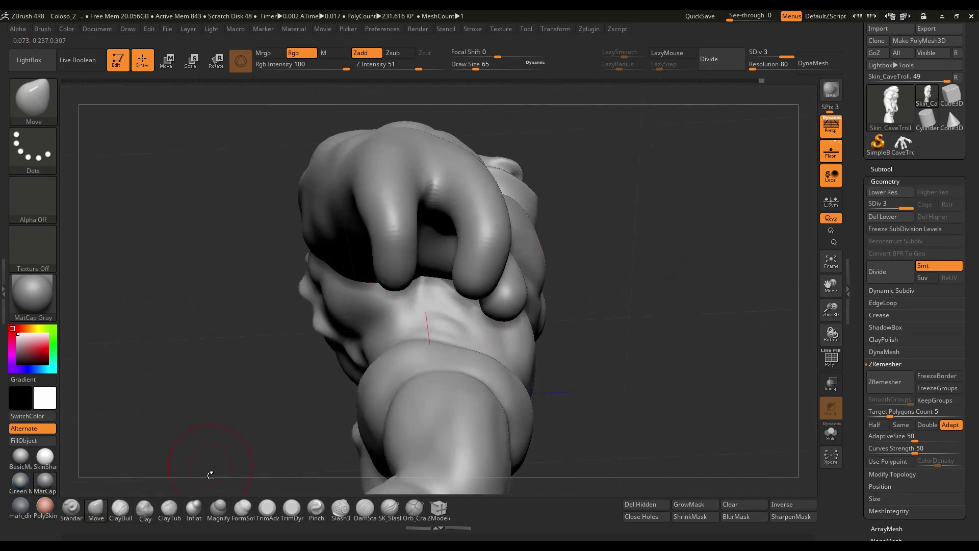
left_click(194, 508)
left_click_drag(212, 459, 393, 207)
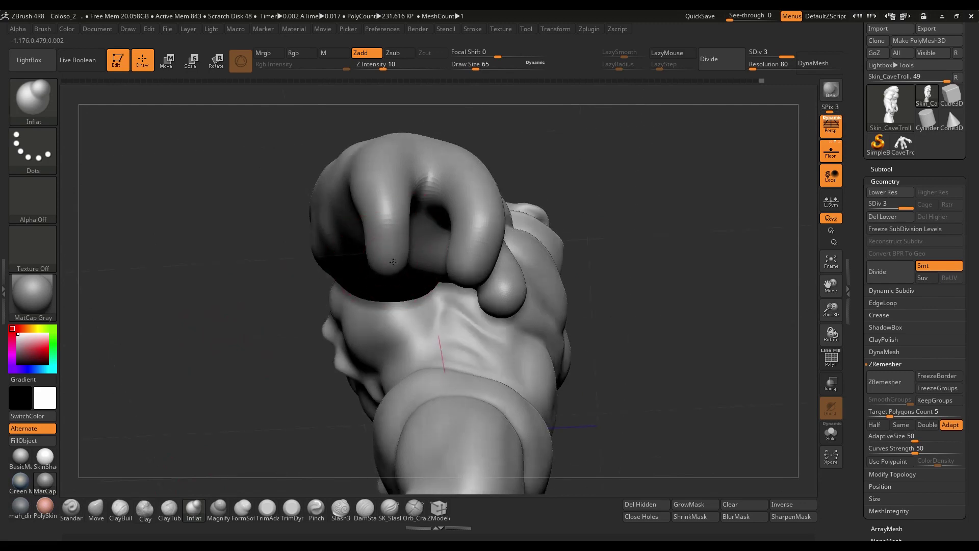
left_click_drag(393, 262, 384, 215)
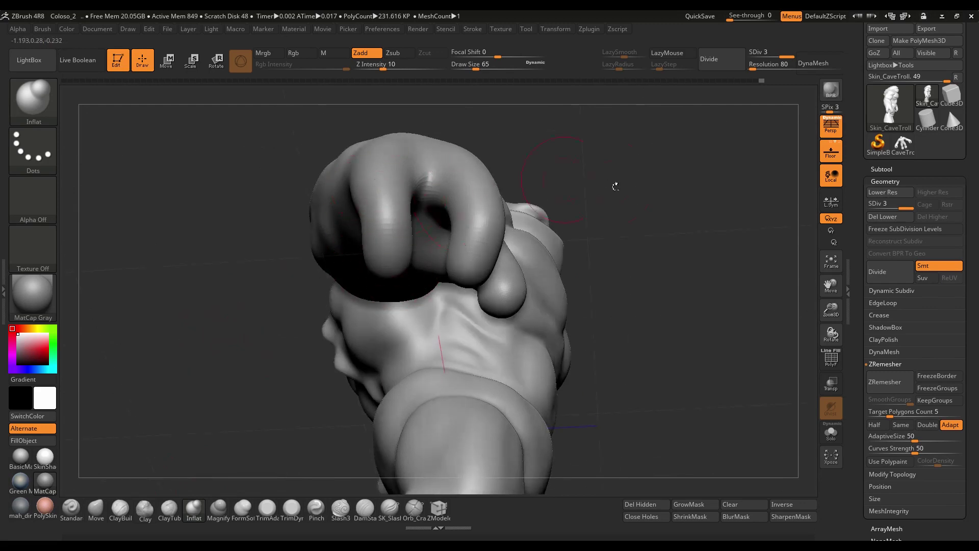
Step: Inflate a bulge on the forearm and deepen the knuckle crease
mouse_move(616, 187)
left_mouse_down()
mouse_move(445, 335)
mouse_move(469, 258)
mouse_move(465, 339)
mouse_move(485, 327)
mouse_move(247, 344)
mouse_move(311, 302)
left_mouse_up()
key("s")
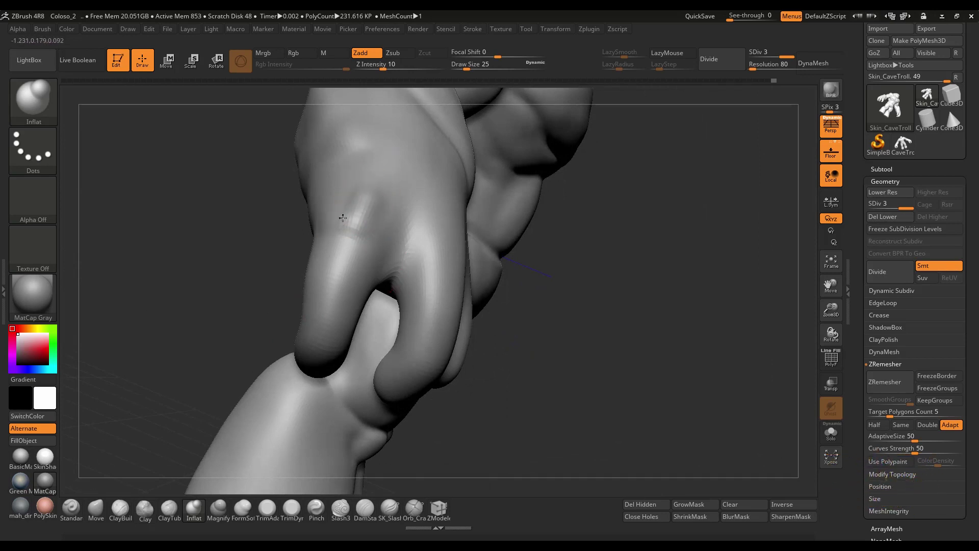
left_click_drag(365, 191, 372, 173)
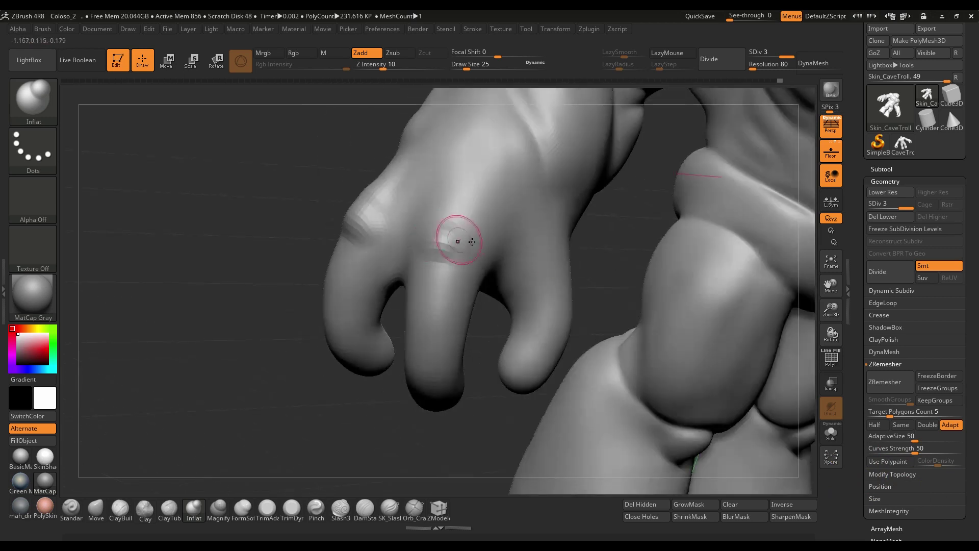
mouse_move(459, 237)
left_mouse_down()
mouse_move(414, 234)
mouse_move(448, 212)
mouse_move(467, 138)
mouse_move(448, 221)
left_mouse_up()
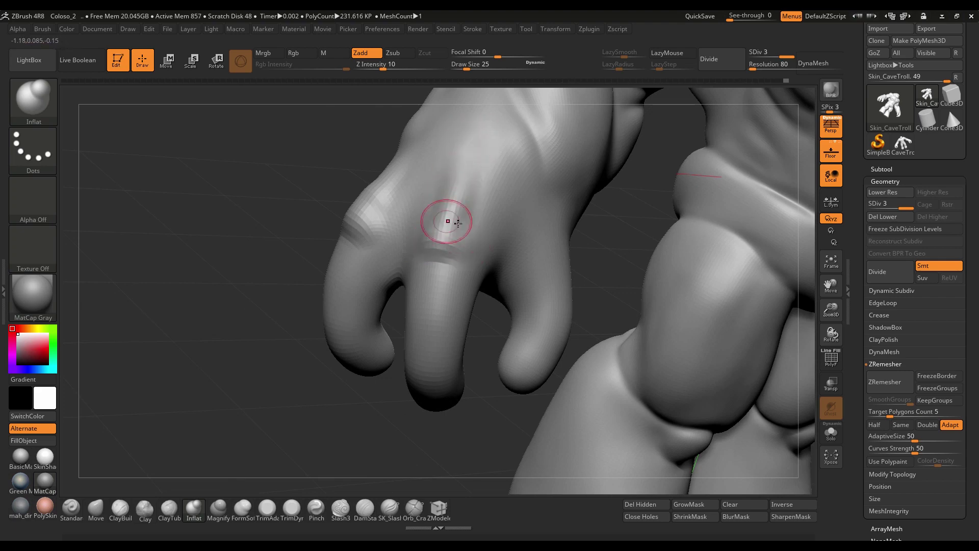
mouse_move(598, 256)
left_mouse_down()
mouse_move(590, 247)
mouse_move(591, 258)
mouse_move(601, 229)
mouse_move(586, 227)
mouse_move(622, 265)
left_mouse_up()
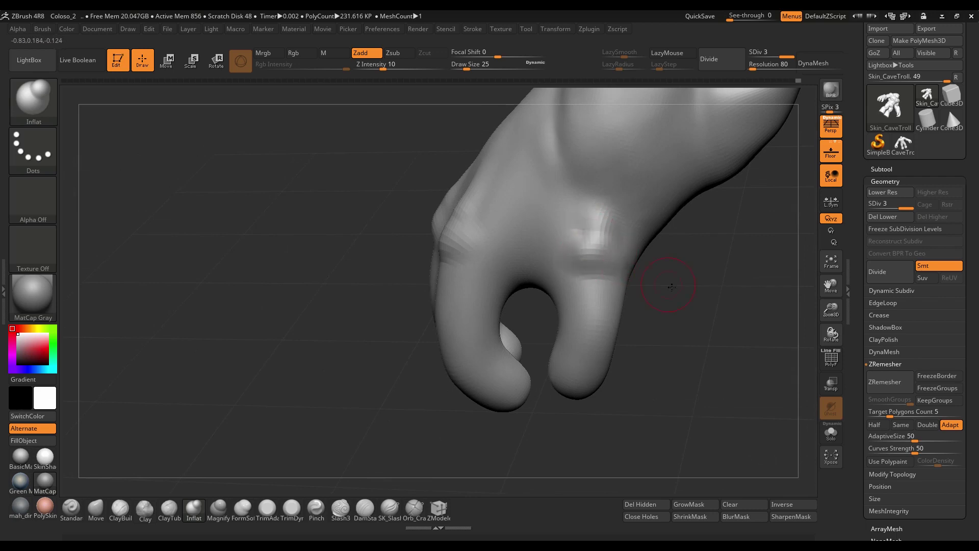
mouse_move(671, 286)
left_mouse_down()
mouse_move(623, 263)
mouse_move(439, 264)
mouse_move(448, 219)
left_mouse_up()
Step: Smooth the knuckle ridges and crease, and raise a ridge on the back of the hand
key("ctrl")
mouse_move(510, 229)
left_mouse_down()
mouse_move(540, 255)
mouse_move(535, 274)
mouse_move(485, 255)
left_mouse_up()
left_click_drag(323, 223, 367, 189, "shift")
mouse_move(536, 262)
left_mouse_down()
mouse_move(453, 257)
mouse_move(622, 271)
mouse_move(389, 225)
mouse_move(400, 220)
mouse_move(394, 267)
mouse_move(365, 250)
mouse_move(406, 255)
mouse_move(397, 250)
left_mouse_up()
left_click_drag(629, 291, 447, 431)
left_click_drag(488, 250, 494, 256)
Step: Orbit around the fist to view the fingers from below and the side
left_click_drag(489, 212, 489, 245)
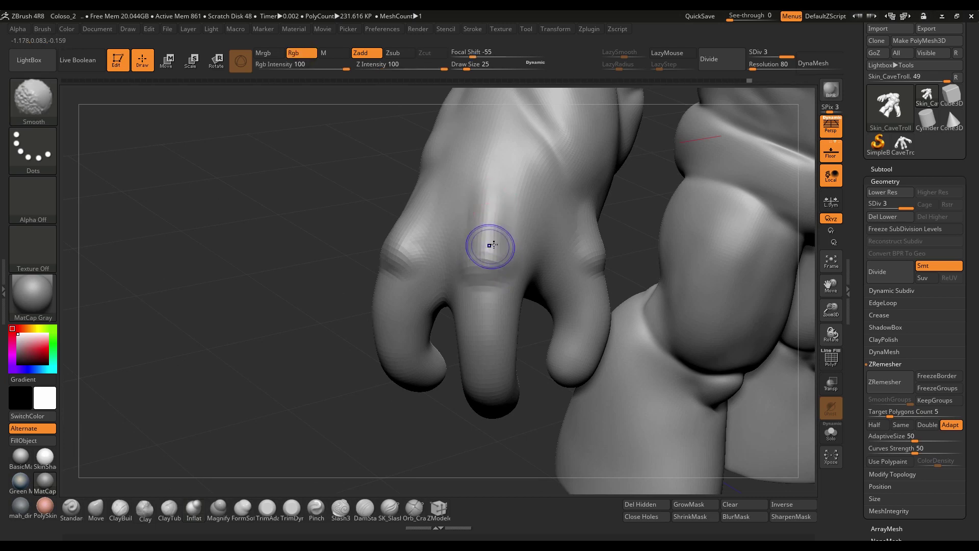
mouse_move(323, 371)
left_mouse_down()
mouse_move(304, 363)
mouse_move(565, 314)
mouse_move(398, 258)
left_mouse_up()
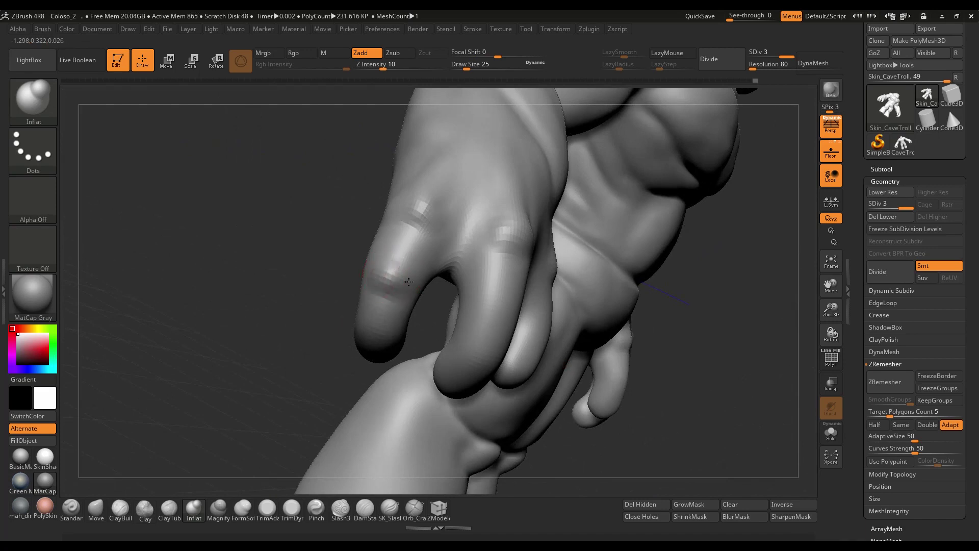
left_click_drag(264, 310, 397, 300)
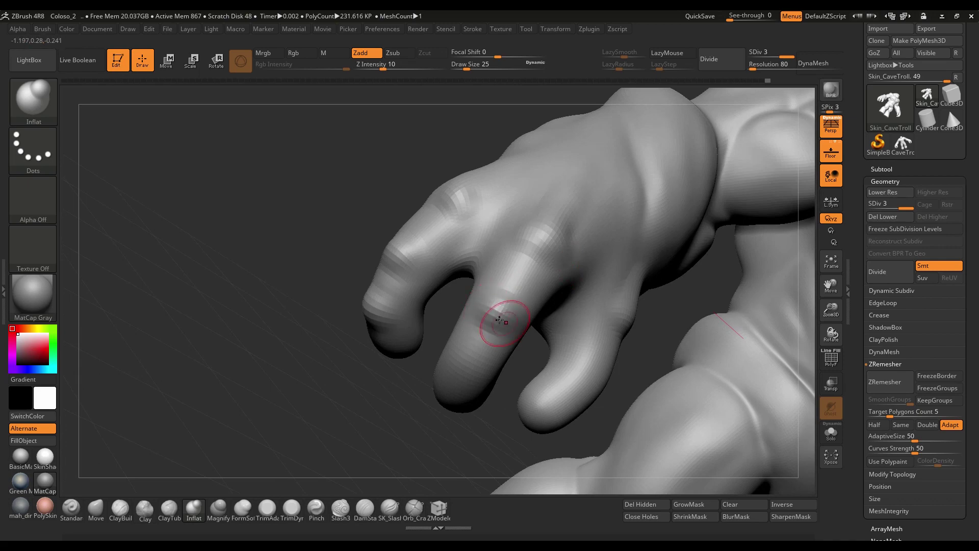
mouse_move(357, 396)
left_mouse_down()
mouse_move(464, 374)
mouse_move(452, 373)
left_mouse_up()
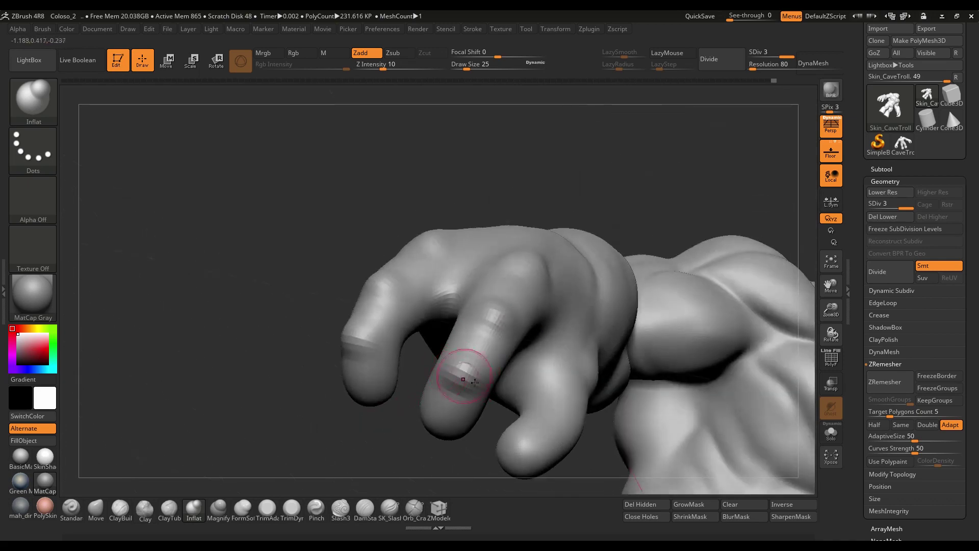
mouse_move(390, 373)
left_mouse_down()
mouse_move(326, 334)
mouse_move(437, 323)
left_mouse_up()
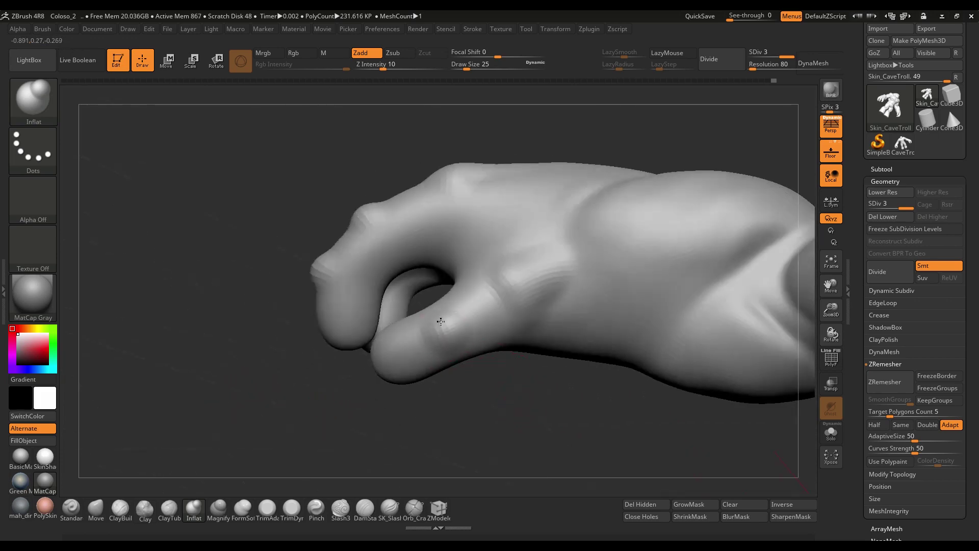
Step: Shift-smooth the bump on the curled finger
key("shift")
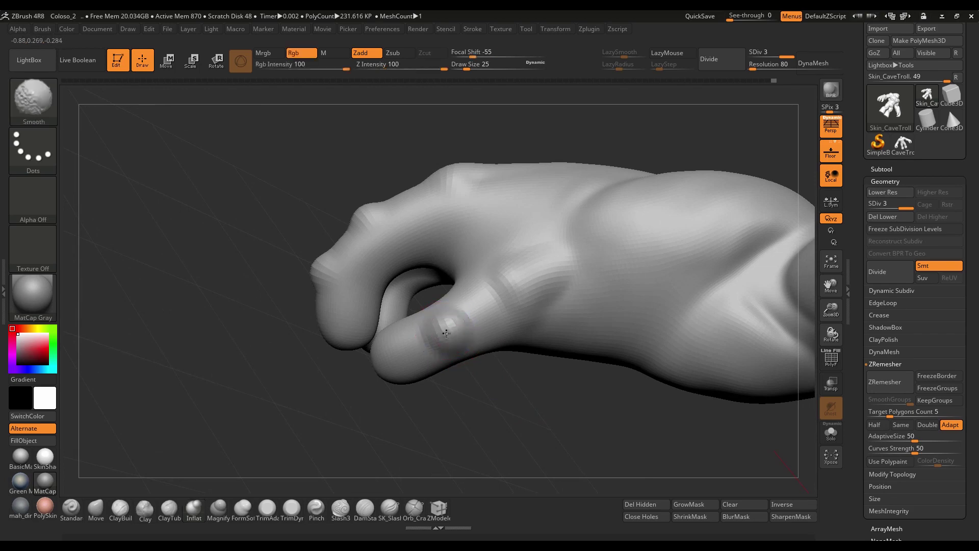
mouse_move(483, 371)
left_mouse_down()
mouse_move(453, 329)
mouse_move(512, 397)
mouse_move(474, 424)
mouse_move(444, 400)
mouse_move(498, 393)
mouse_move(489, 349)
left_mouse_up()
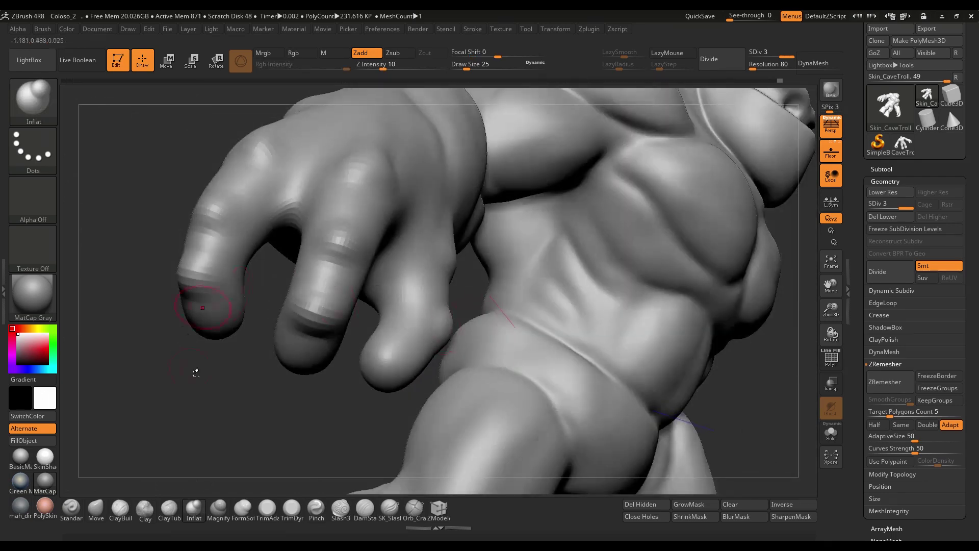
mouse_move(196, 372)
left_mouse_down()
mouse_move(267, 340)
mouse_move(250, 263)
left_mouse_up()
mouse_move(689, 228)
left_mouse_down()
mouse_move(623, 268)
mouse_move(458, 220)
mouse_move(468, 275)
mouse_move(387, 338)
mouse_move(620, 244)
mouse_move(624, 200)
mouse_move(683, 212)
mouse_move(691, 197)
mouse_move(558, 349)
mouse_move(437, 389)
mouse_move(475, 377)
left_mouse_up()
Step: Center the isolated hand, pick DamStandard and reduce the brush from 25 to 23
mouse_move(644, 294)
left_mouse_down("alt")
mouse_move(612, 285)
mouse_move(627, 266)
mouse_move(667, 253)
mouse_move(643, 259)
mouse_move(383, 497)
left_mouse_up("alt")
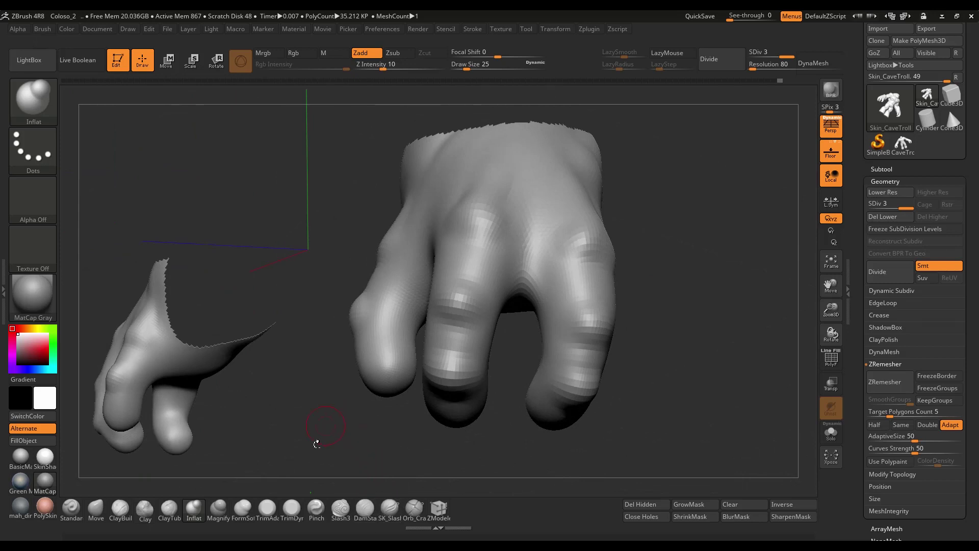
left_click(363, 510)
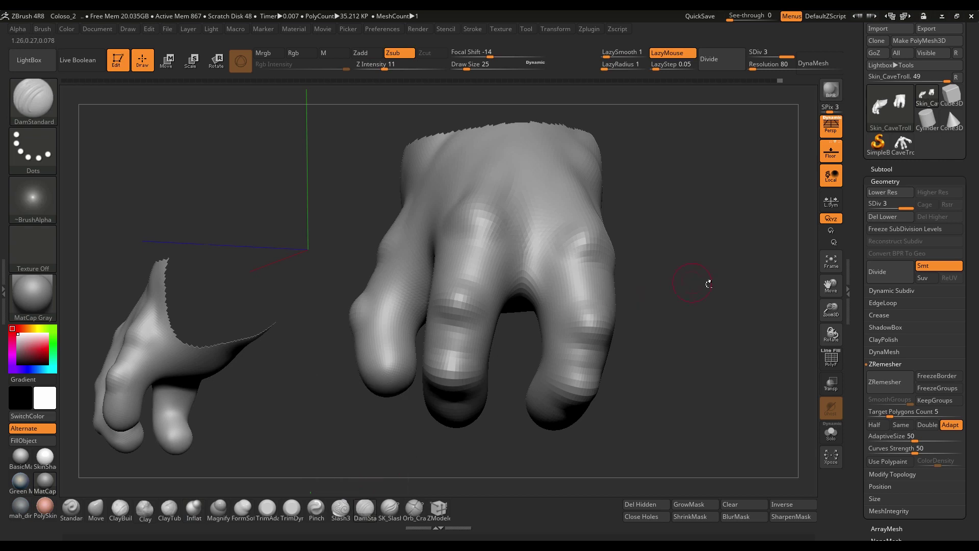
left_click_drag(708, 283, 535, 241)
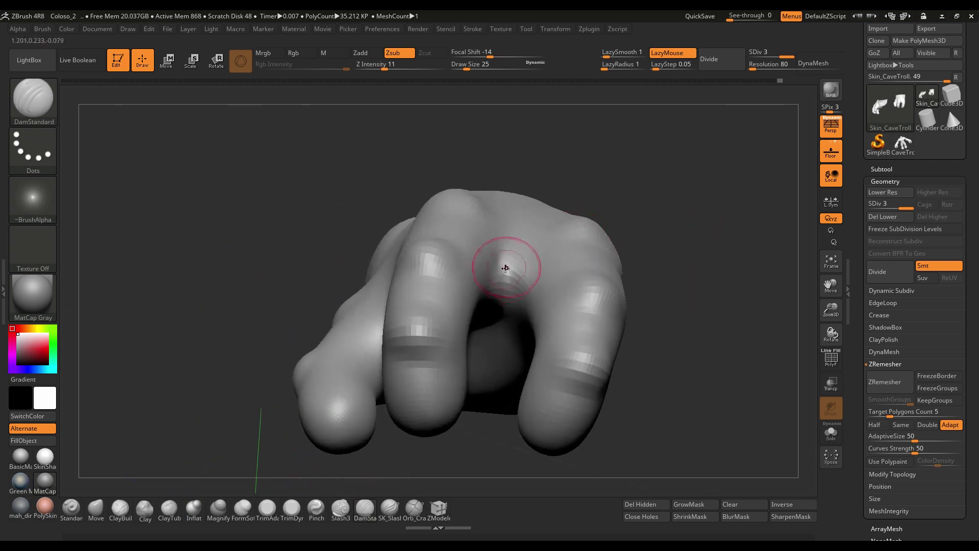
key("s")
left_click_drag(506, 267, 500, 279)
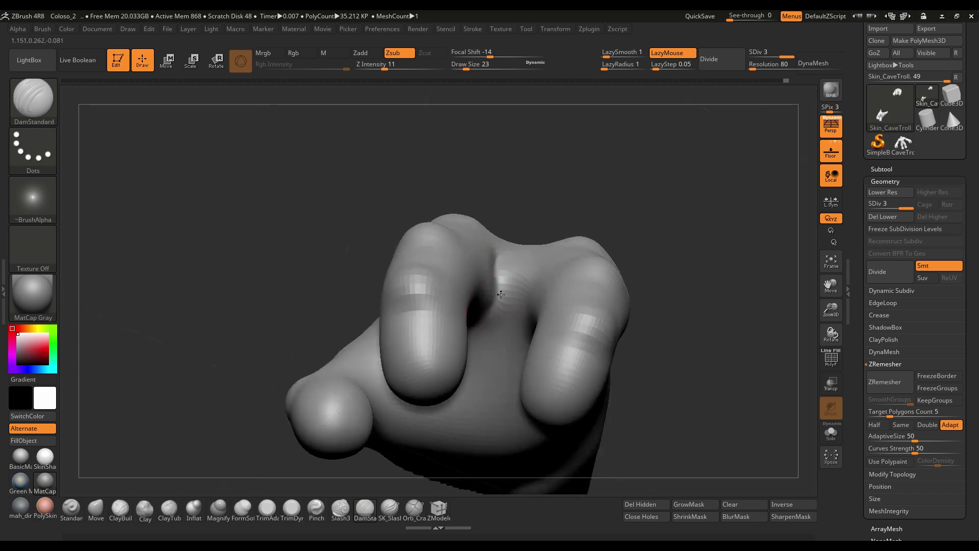
Step: Carve a crease from the finger gap across the palm
left_click_drag(586, 210, 497, 314)
mouse_move(488, 312)
right_mouse_down()
mouse_move(493, 305)
mouse_move(486, 321)
mouse_move(499, 315)
right_mouse_up()
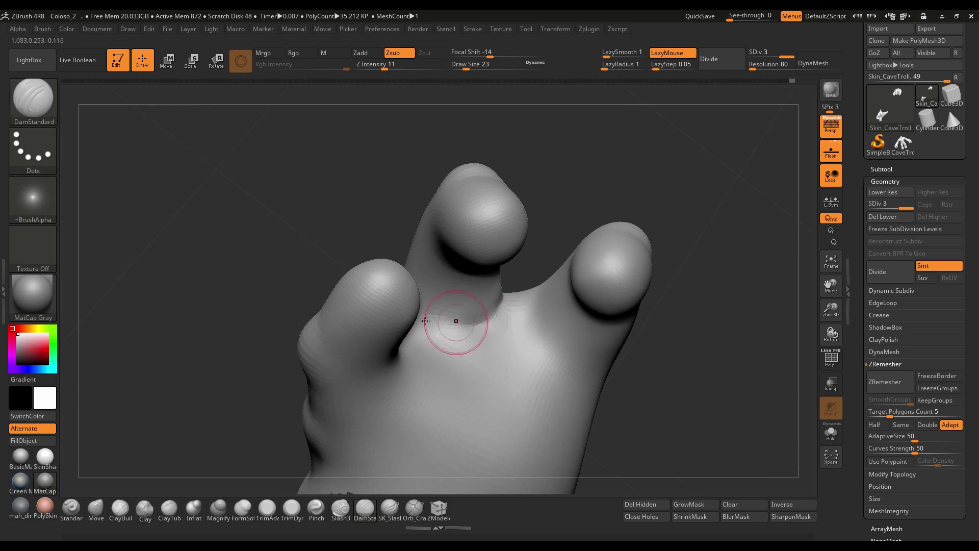
left_click_drag(567, 218, 476, 308)
left_click_drag(572, 208, 454, 323)
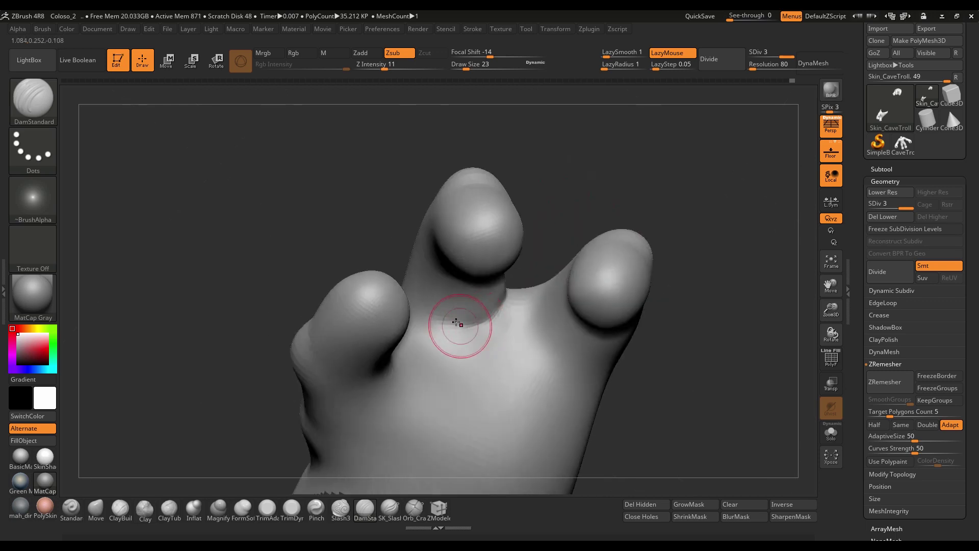
right_click_drag(447, 328, 447, 326)
mouse_move(407, 320)
left_mouse_down()
mouse_move(382, 306)
mouse_move(400, 316)
left_mouse_up()
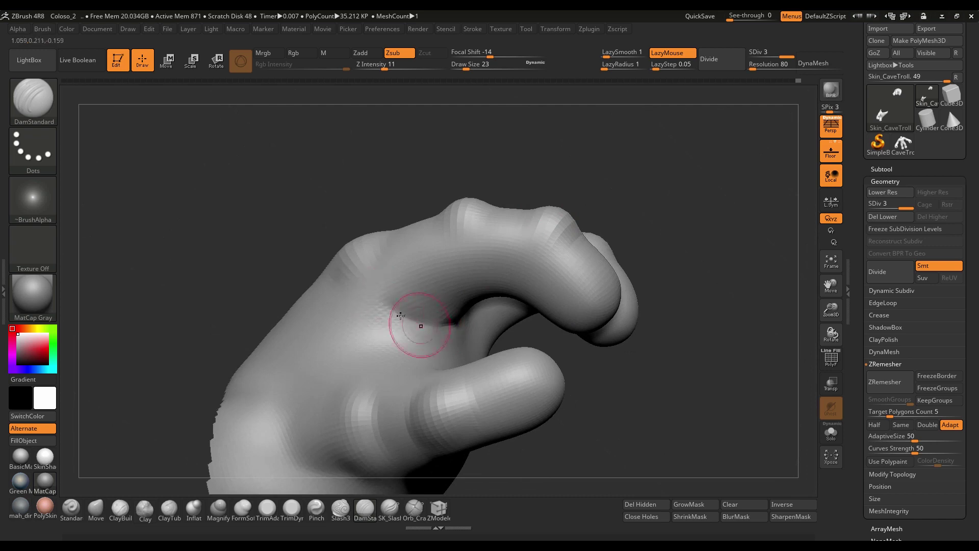
Step: Rotate the hand to fingers-up, front and top views of the fingertips
left_click_drag(637, 171, 490, 327)
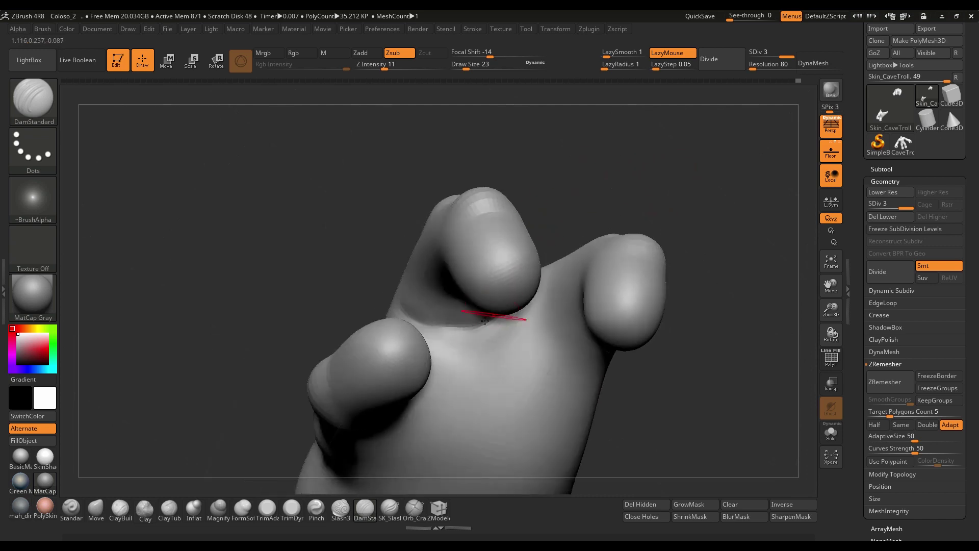
left_click_drag(561, 245, 552, 253)
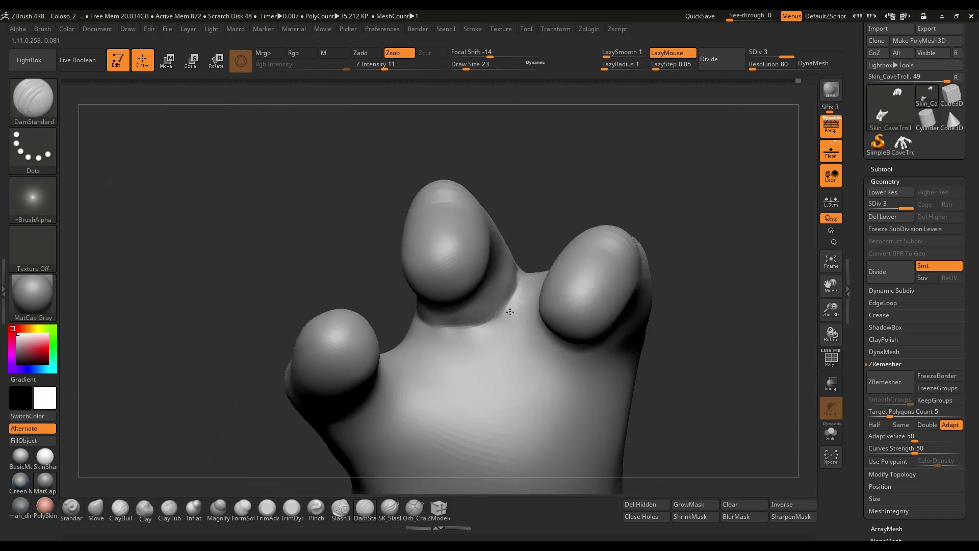
mouse_move(568, 215)
left_mouse_down()
mouse_move(561, 279)
mouse_move(541, 286)
left_mouse_up()
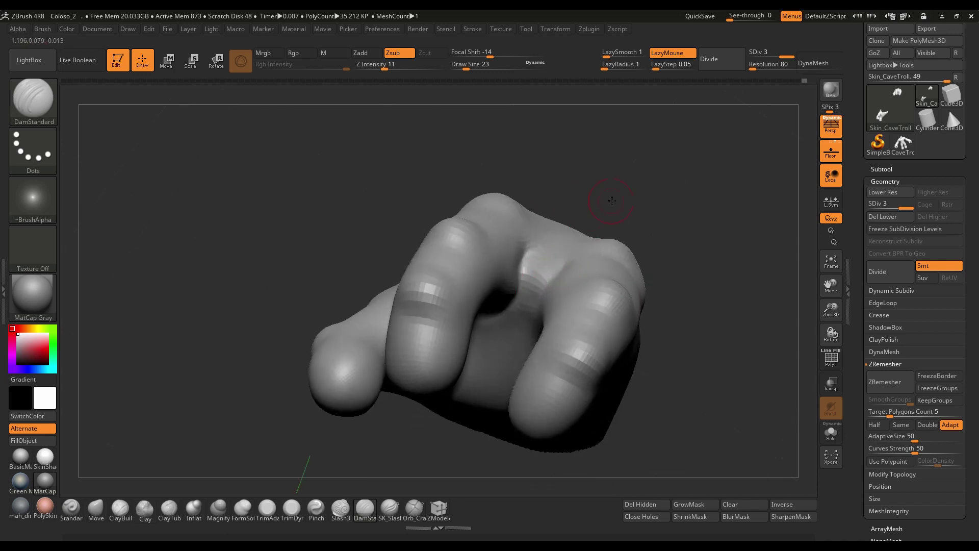
left_click_drag(611, 201, 561, 257)
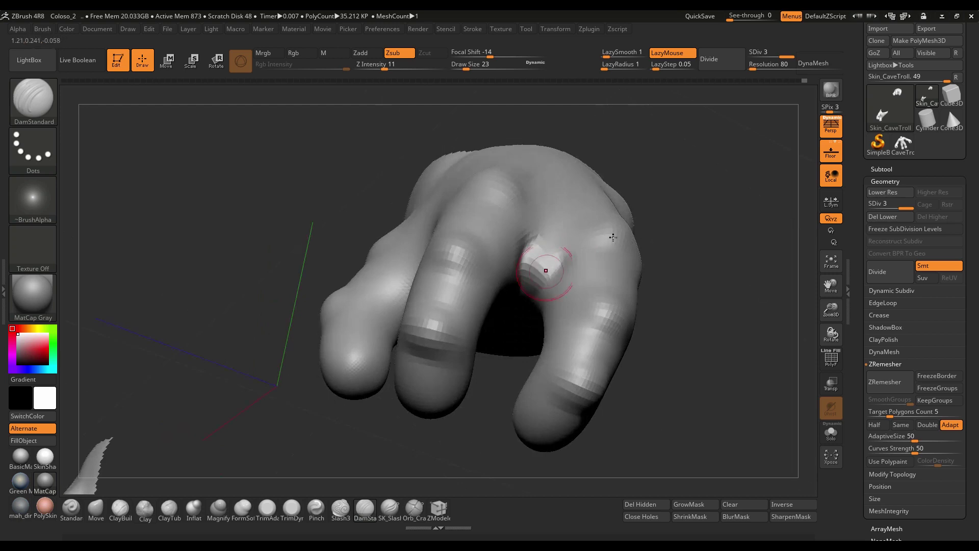
left_click_drag(613, 237, 564, 266)
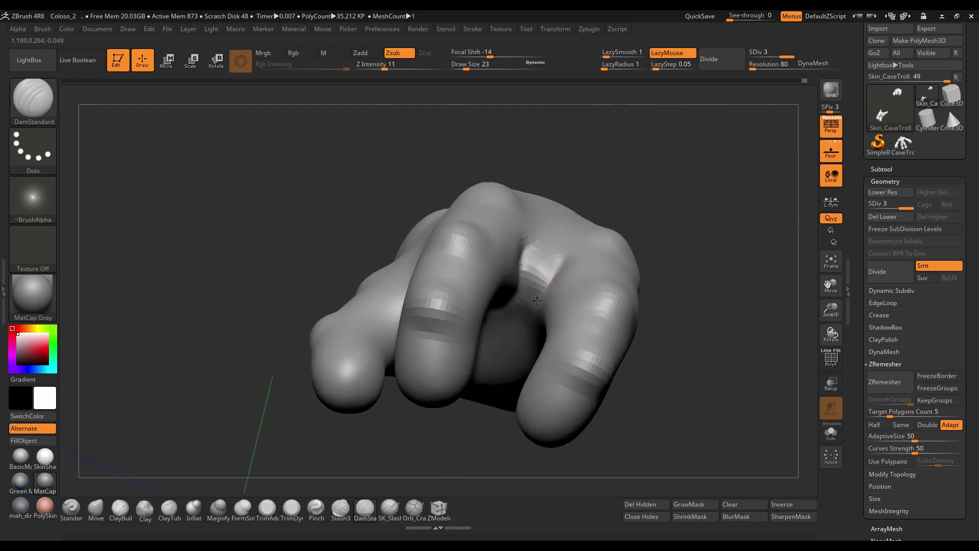
mouse_move(673, 210)
left_mouse_down()
mouse_move(684, 190)
mouse_move(557, 317)
left_mouse_up()
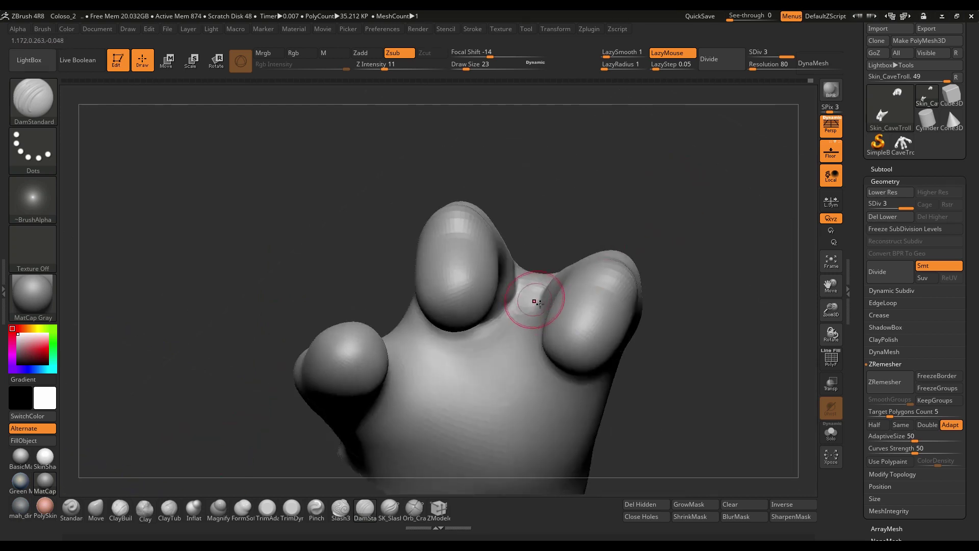
Step: Tilt the hand to view the fingers from below, between them and head-on
mouse_move(664, 225)
left_mouse_down()
mouse_move(684, 227)
mouse_move(675, 212)
left_mouse_up()
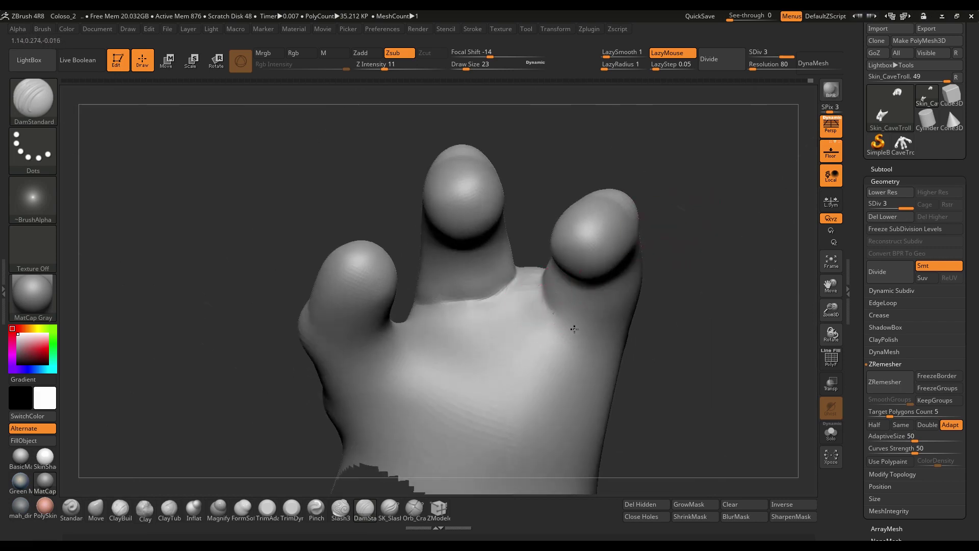
mouse_move(663, 316)
left_mouse_down()
mouse_move(634, 313)
mouse_move(597, 341)
left_mouse_up()
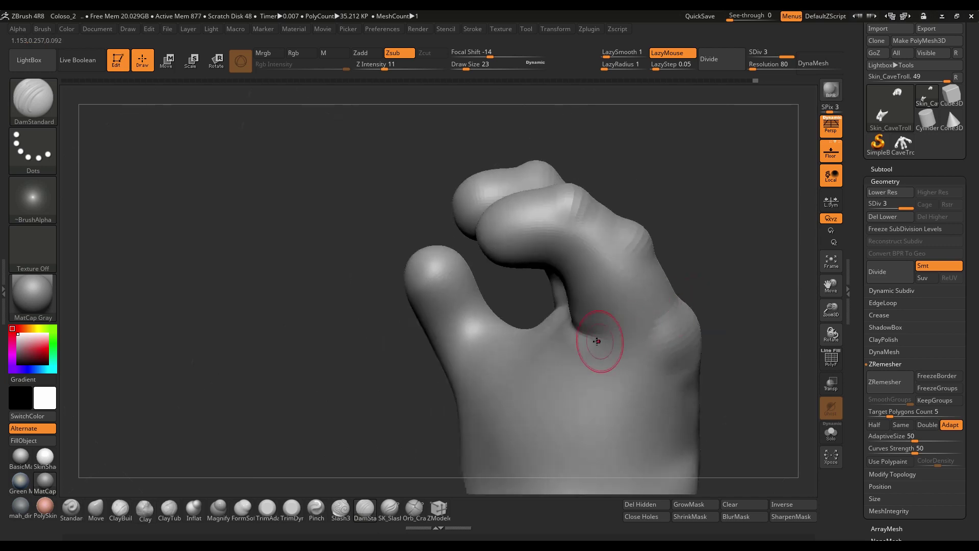
left_click_drag(739, 279, 613, 337)
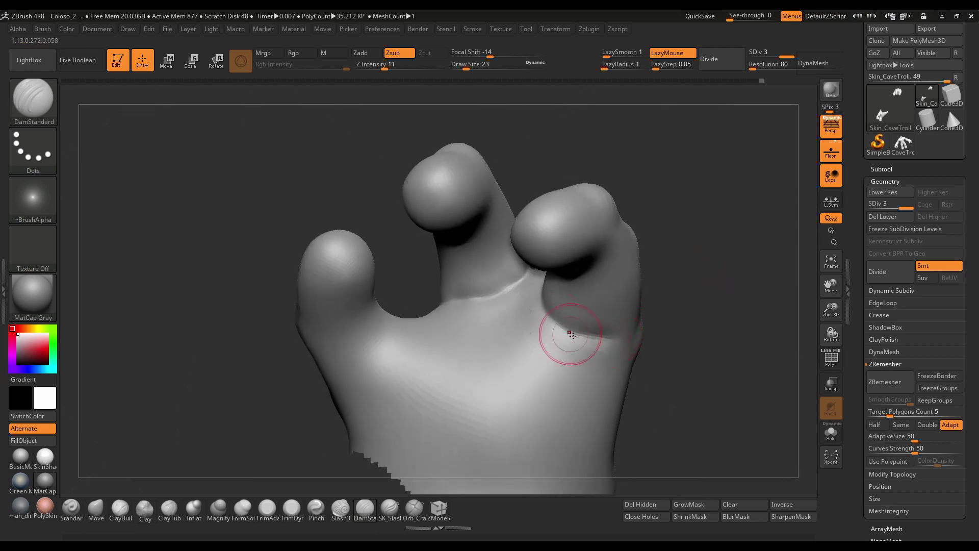
left_click_drag(623, 305, 561, 321)
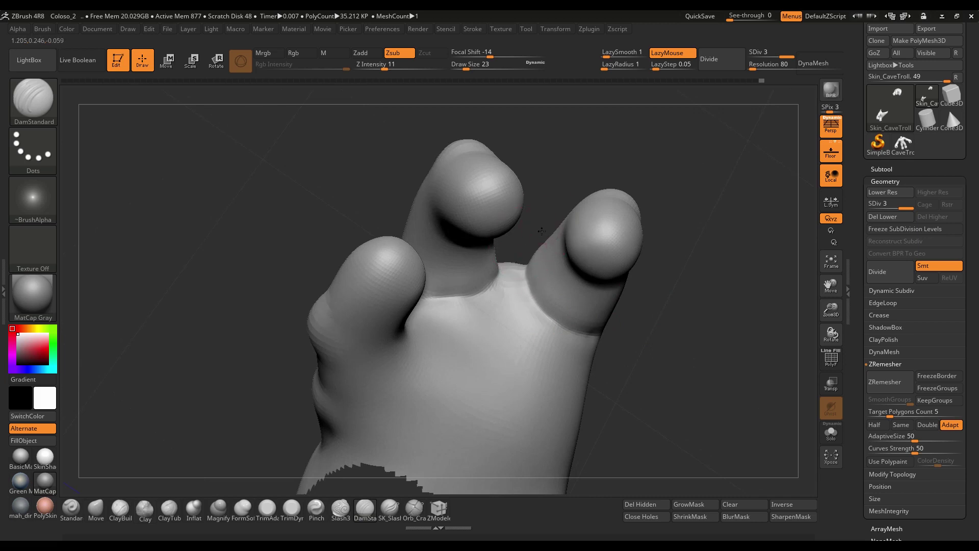
left_click_drag(541, 231, 520, 276)
left_click_drag(561, 219, 533, 255)
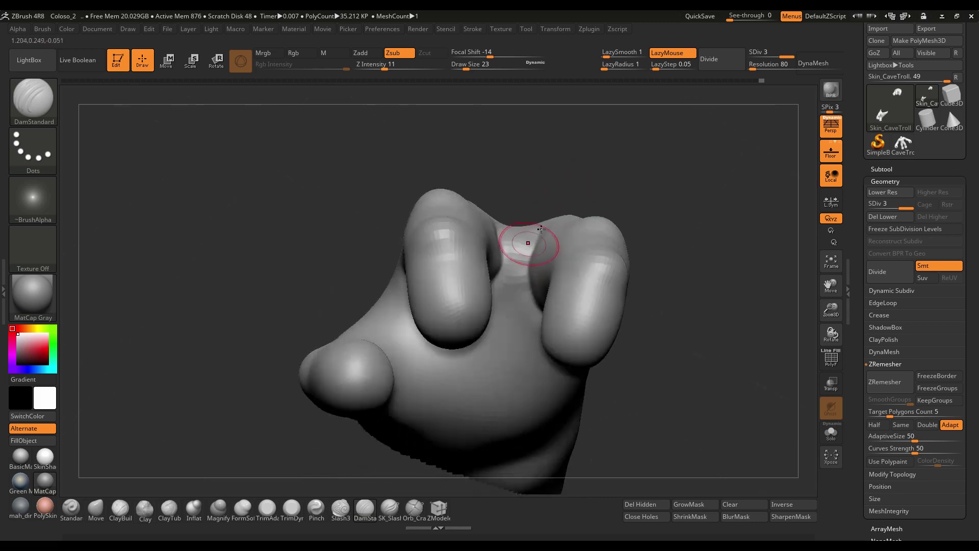
right_click_drag(557, 219, 499, 255)
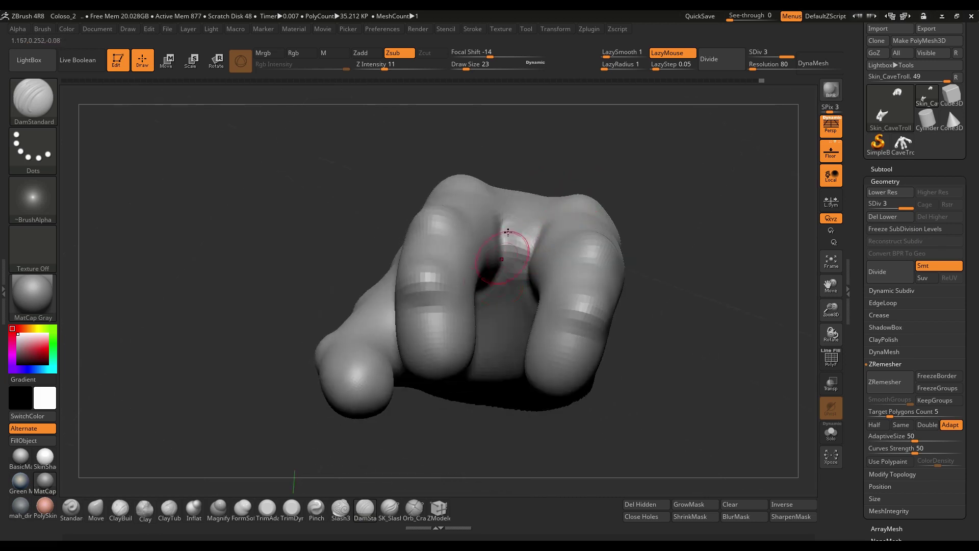
Step: Carve the crease between two fingers and a diagonal palm crease extended leftward
left_click_drag(508, 232, 549, 224)
mouse_move(667, 205)
left_mouse_down()
mouse_move(678, 168)
mouse_move(664, 219)
mouse_move(732, 225)
mouse_move(708, 239)
left_mouse_up()
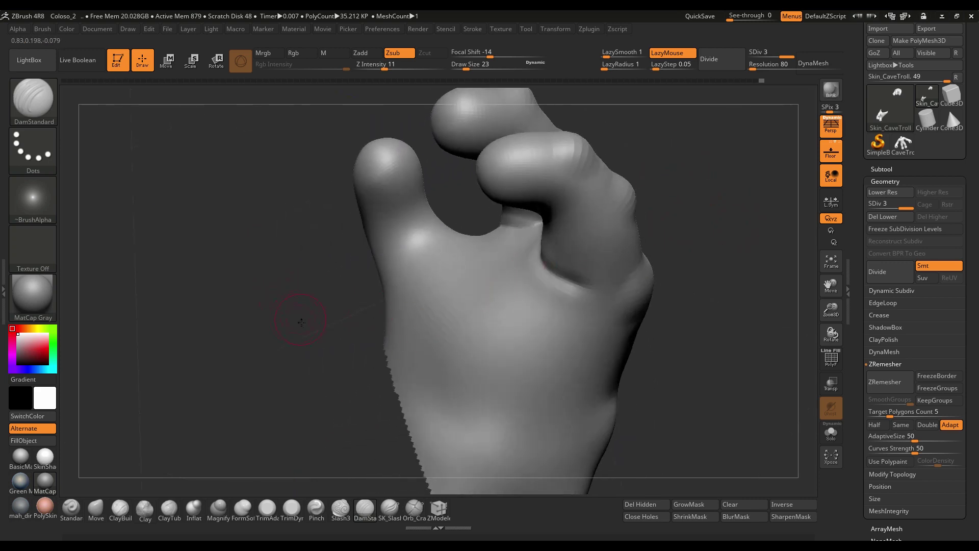
left_click_drag(301, 322, 432, 256)
right_click_drag(454, 246, 461, 236)
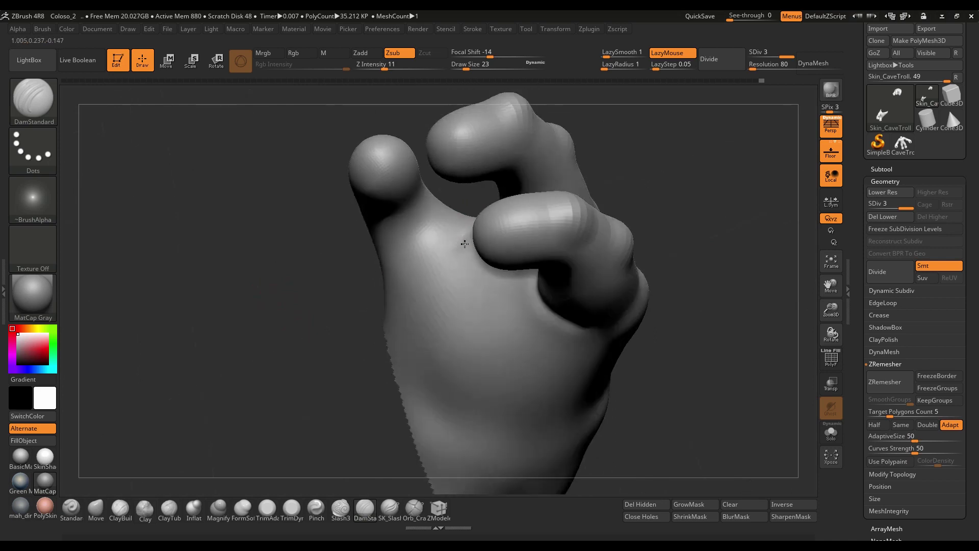
left_click_drag(443, 248, 425, 257)
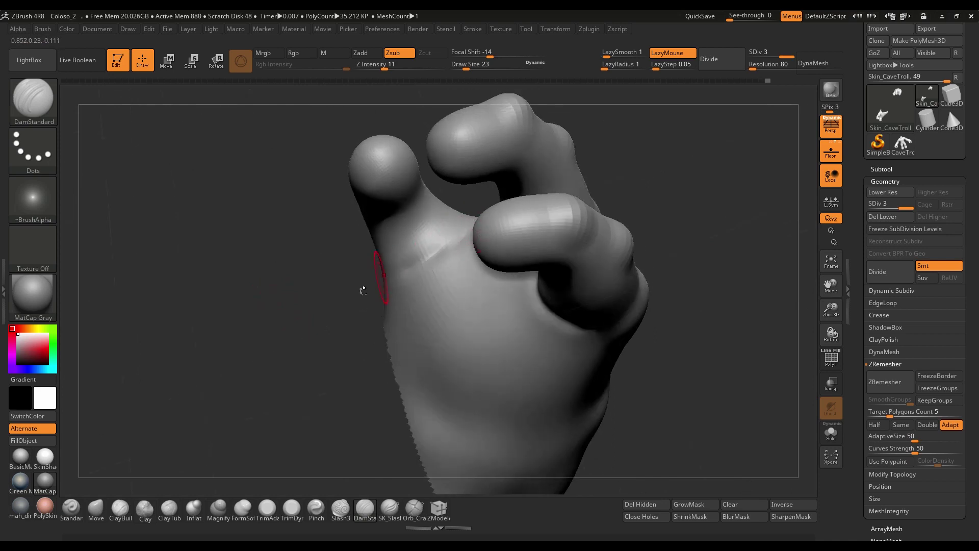
mouse_move(363, 290)
left_mouse_down()
mouse_move(416, 273)
mouse_move(447, 244)
left_mouse_up()
mouse_move(445, 209)
left_mouse_down()
mouse_move(458, 231)
mouse_move(446, 235)
left_mouse_up()
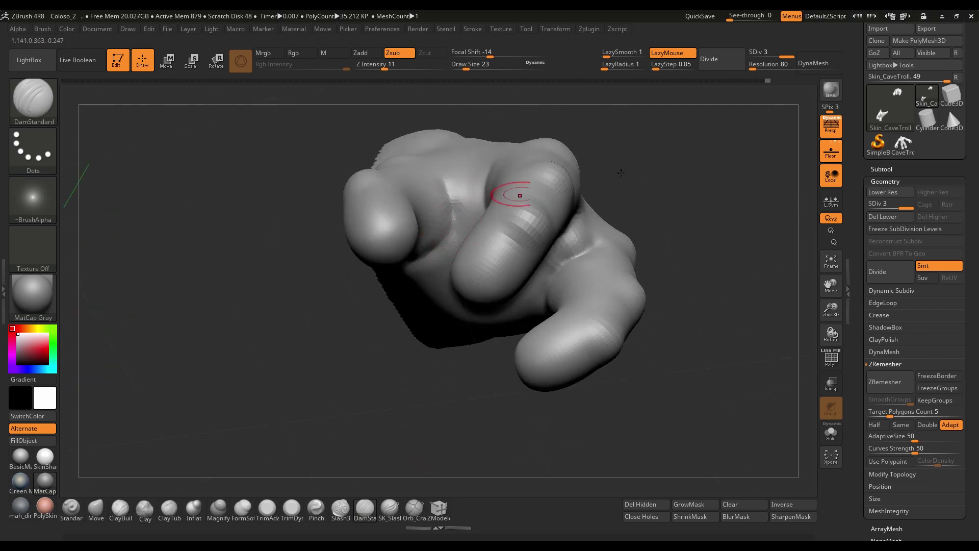
left_click_drag(519, 196, 478, 216)
left_click_drag(378, 240, 360, 242)
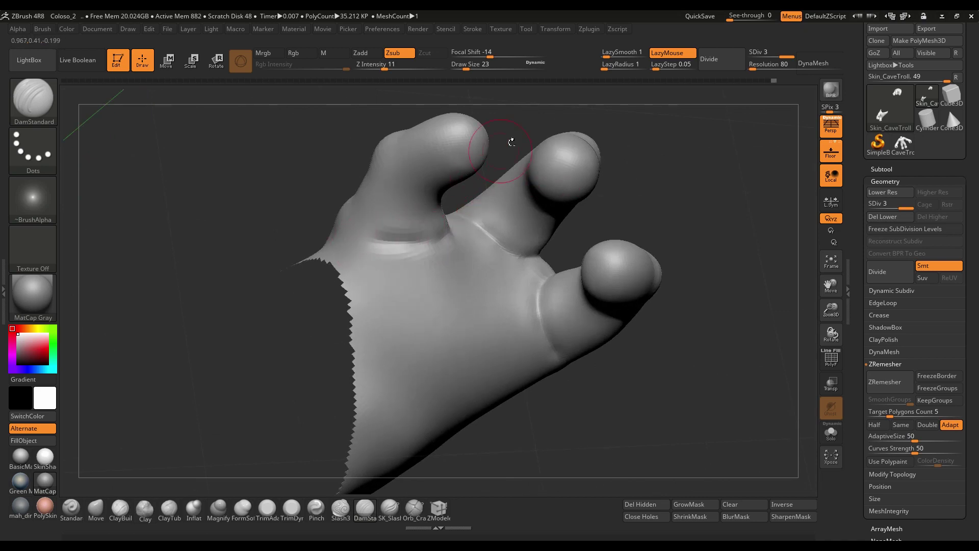
Step: Orbit the hand to inspect the palm, fingers and thumb from many angles
mouse_move(511, 142)
left_mouse_down()
mouse_move(486, 215)
mouse_move(552, 180)
left_mouse_up()
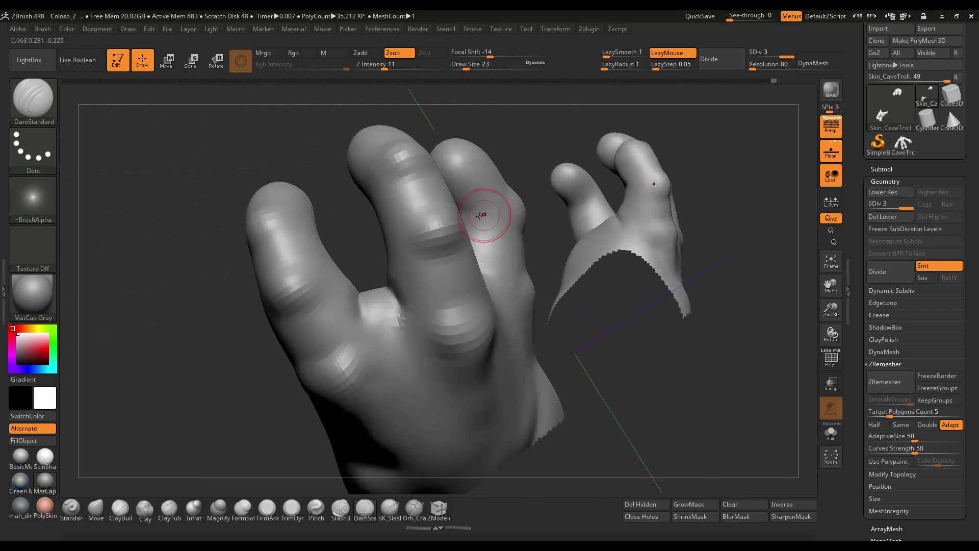
left_click_drag(522, 180, 446, 208)
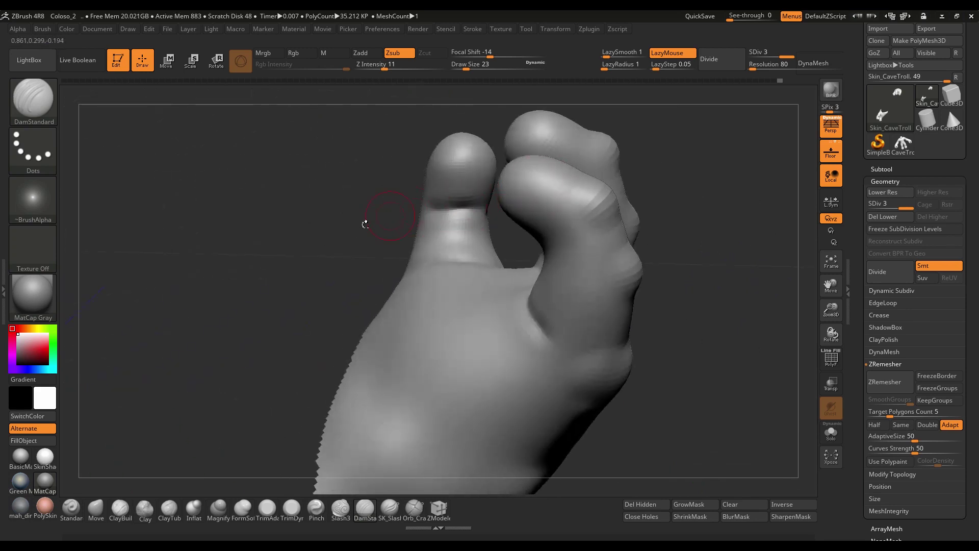
mouse_move(365, 225)
left_mouse_down()
mouse_move(453, 206)
mouse_move(423, 211)
left_mouse_up()
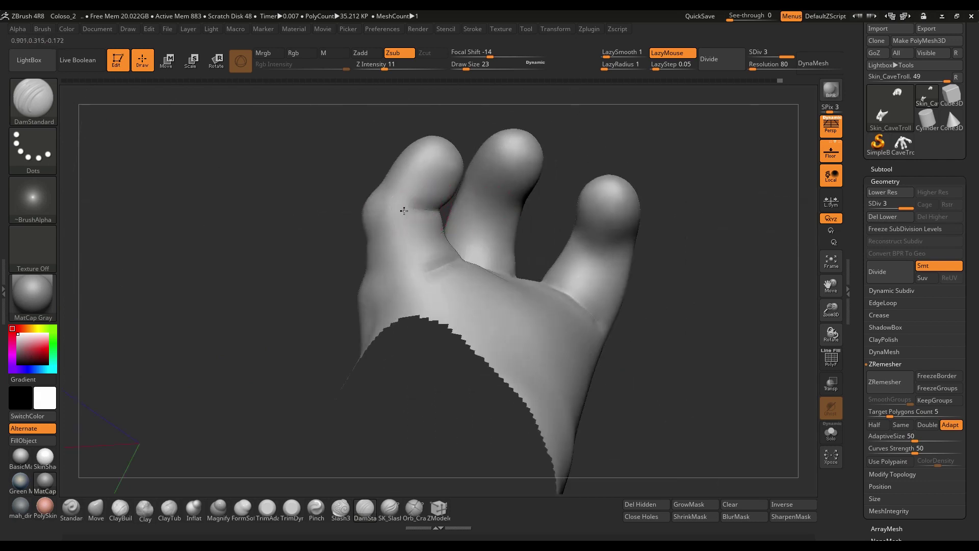
mouse_move(490, 208)
left_mouse_down()
mouse_move(437, 210)
mouse_move(482, 214)
mouse_move(455, 223)
left_mouse_up()
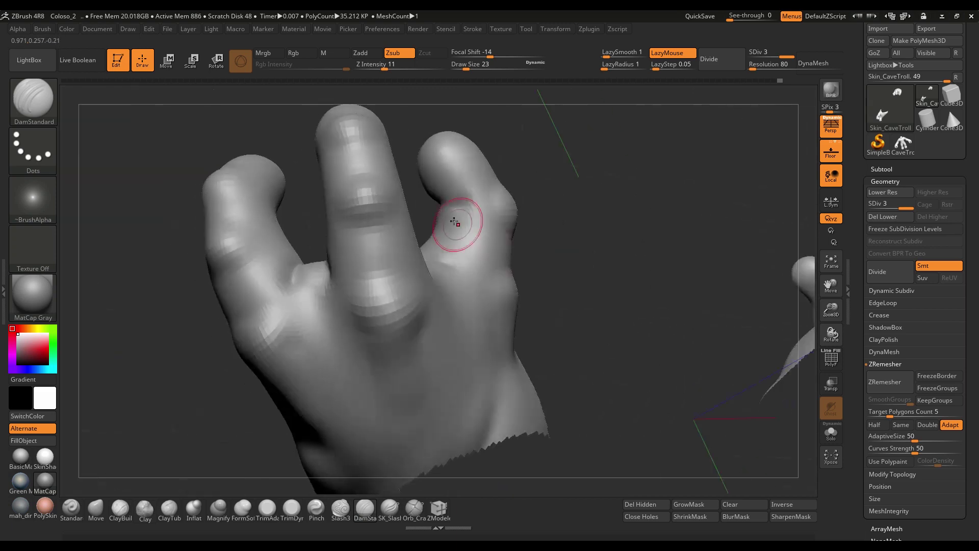
mouse_move(589, 207)
left_mouse_down()
mouse_move(461, 249)
mouse_move(476, 256)
left_mouse_up()
left_click_drag(339, 291, 407, 234)
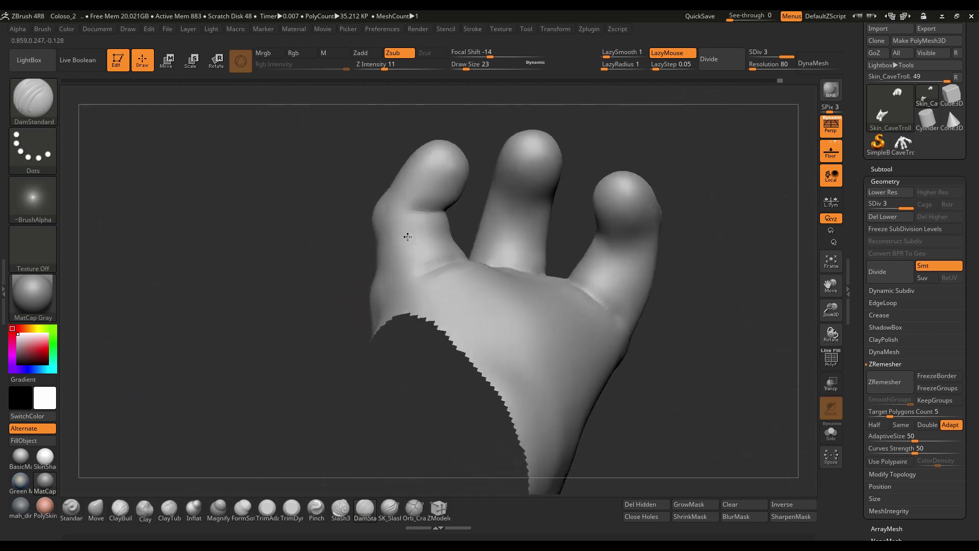
left_click_drag(574, 179, 518, 208)
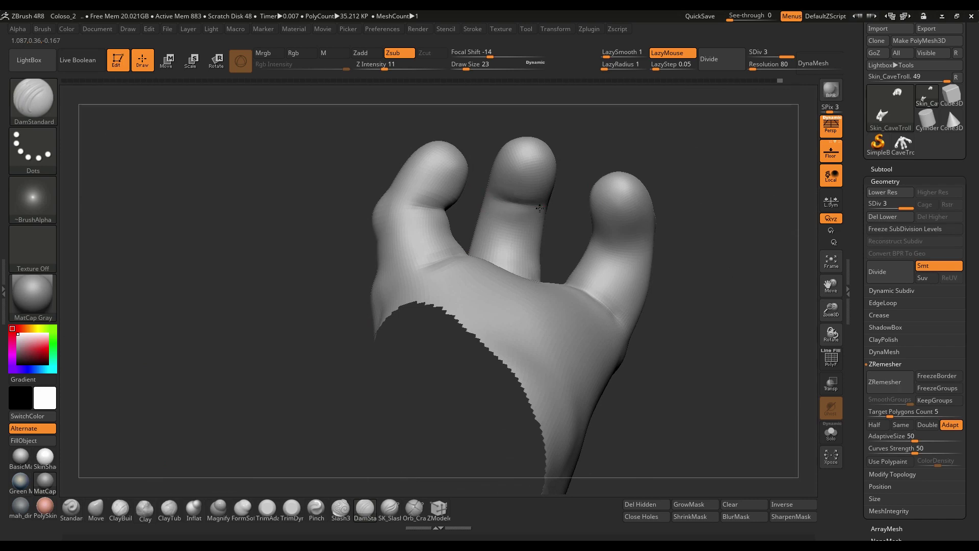
left_click_drag(568, 210, 603, 231)
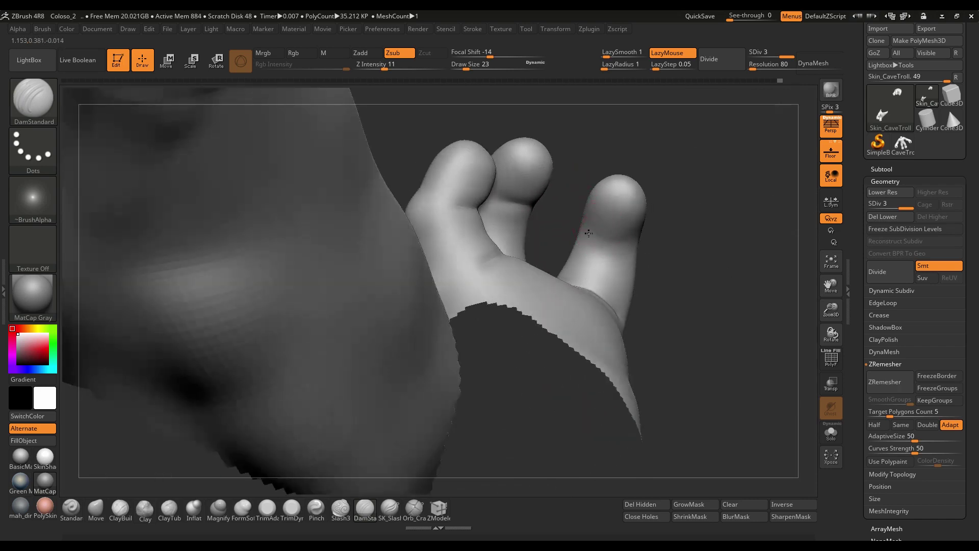
left_click_drag(645, 245, 614, 235)
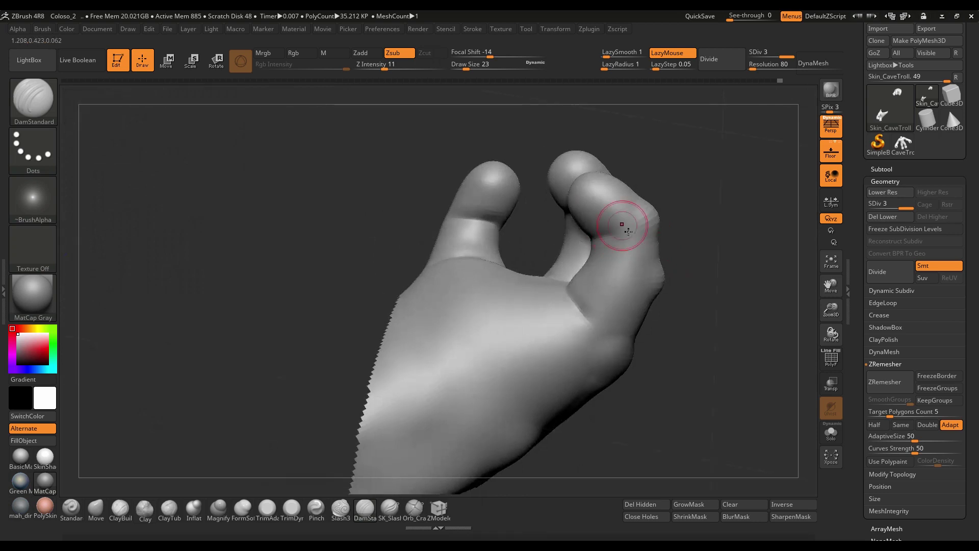
left_click_drag(613, 235, 591, 235)
mouse_move(643, 200)
left_mouse_down()
mouse_move(672, 157)
mouse_move(536, 217)
left_mouse_up()
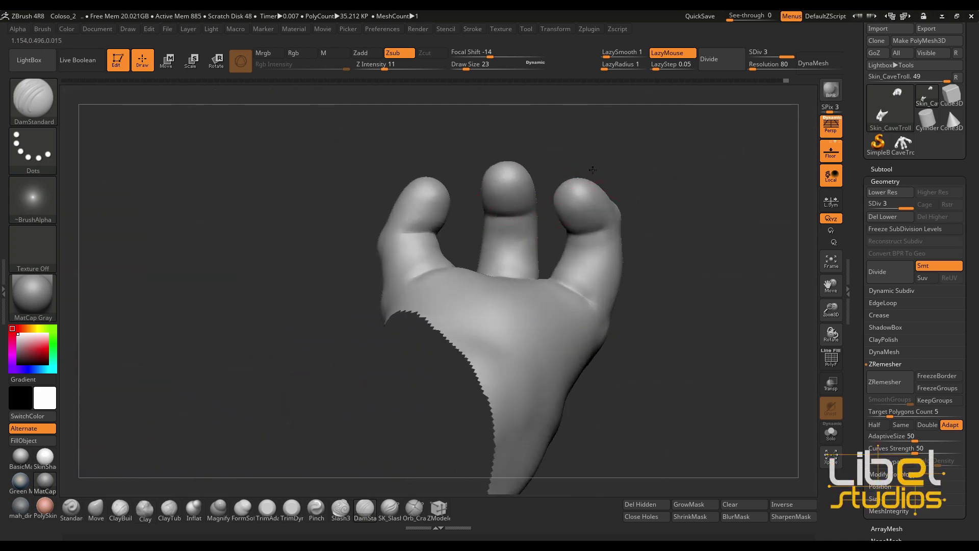
mouse_move(592, 169)
left_mouse_down()
mouse_move(568, 255)
mouse_move(553, 260)
mouse_move(584, 268)
left_mouse_up()
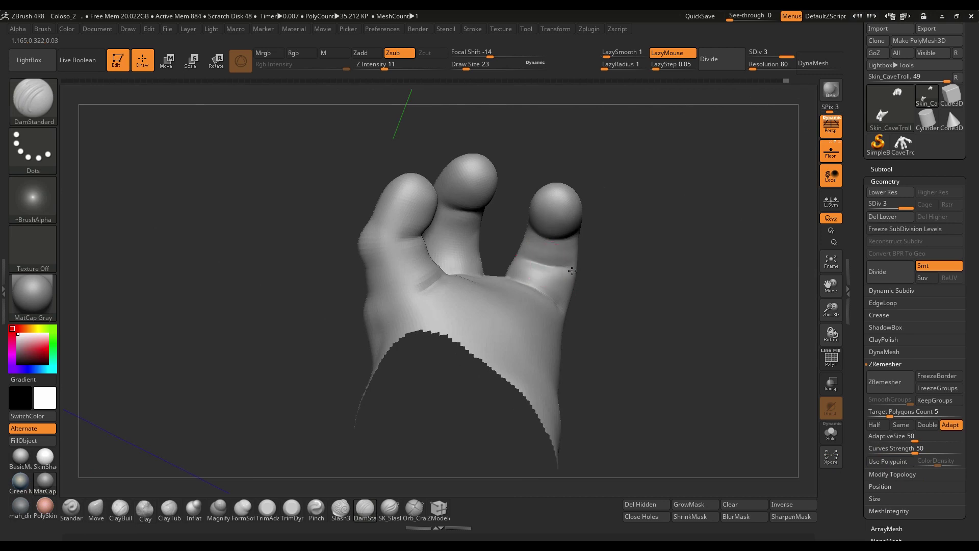
mouse_move(571, 270)
left_mouse_down()
mouse_move(605, 265)
mouse_move(431, 240)
left_mouse_up()
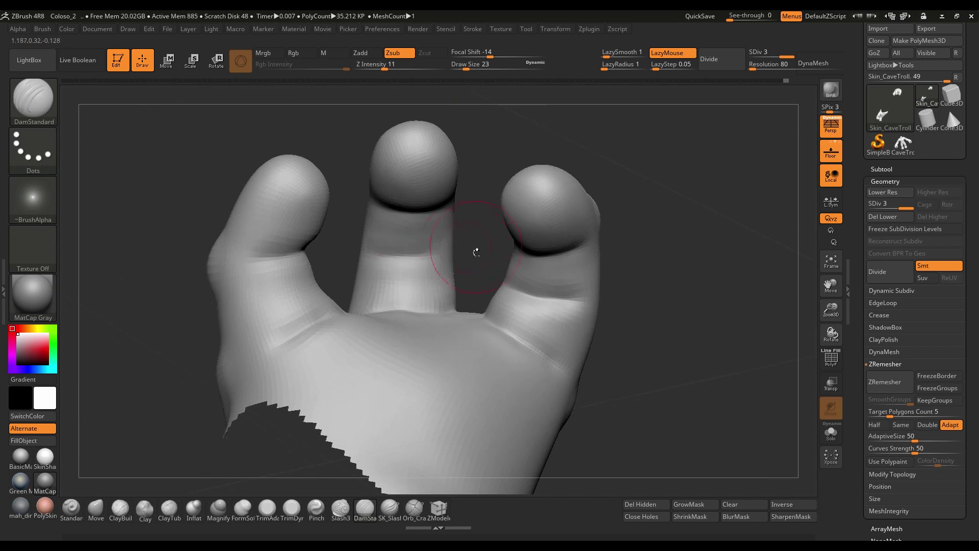
left_click_drag(474, 252, 431, 257)
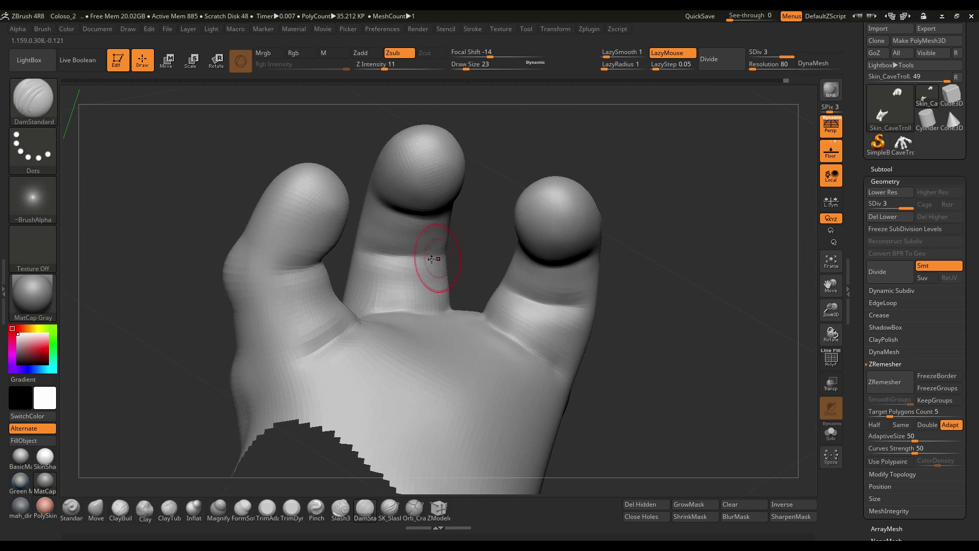
left_click_drag(462, 243, 413, 252)
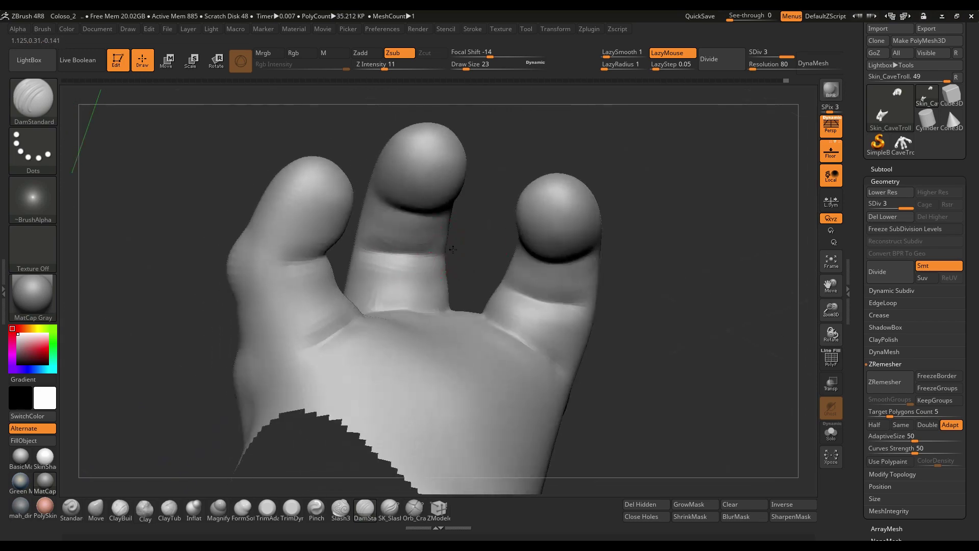
mouse_move(480, 245)
left_mouse_down()
mouse_move(491, 277)
mouse_move(433, 286)
left_mouse_up()
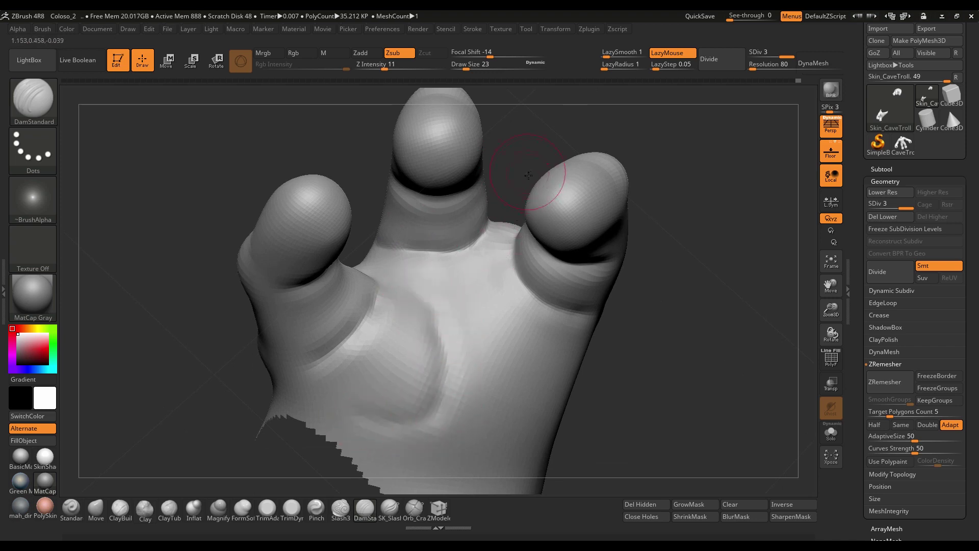
left_click_drag(524, 153, 430, 321)
Step: Carve streaky creases across the palm and extend the crease to the right
left_click_drag(398, 276, 385, 277)
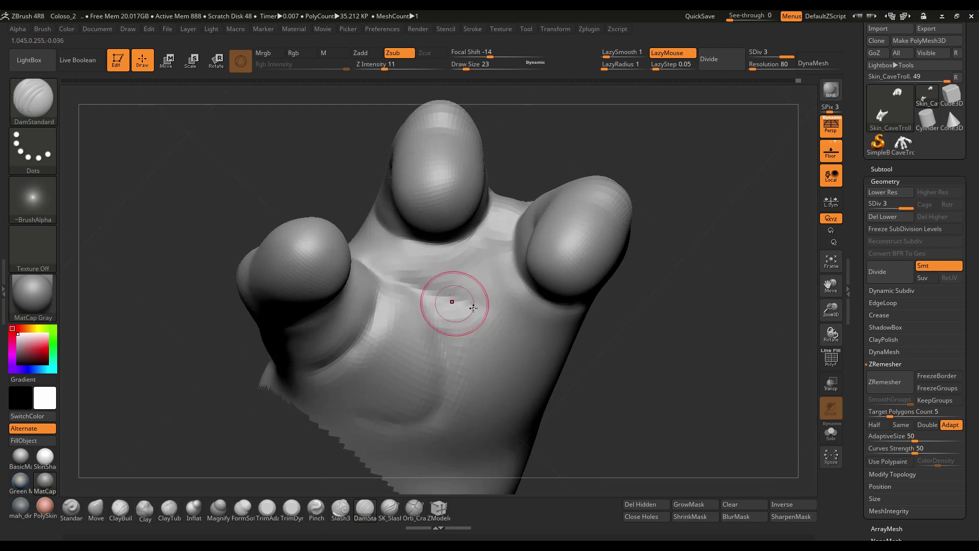
left_click_drag(448, 301, 482, 314)
left_click_drag(532, 336, 491, 321)
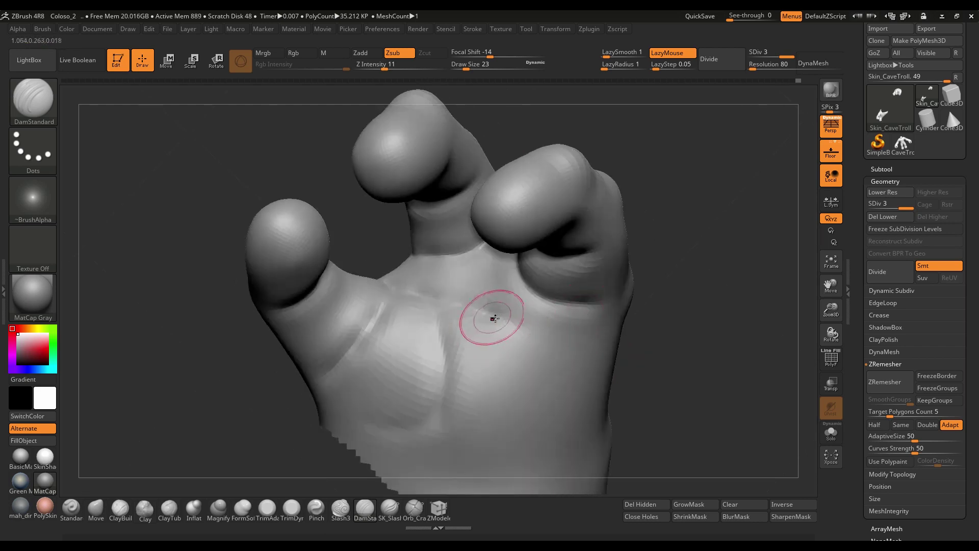
left_click_drag(541, 348, 582, 355)
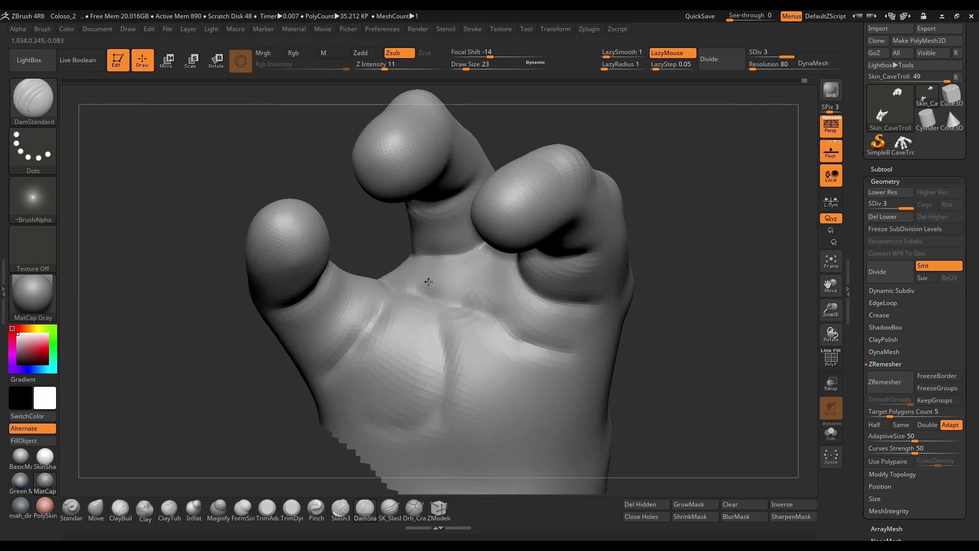
mouse_move(663, 305)
left_mouse_down()
mouse_move(739, 283)
mouse_move(651, 286)
left_mouse_up()
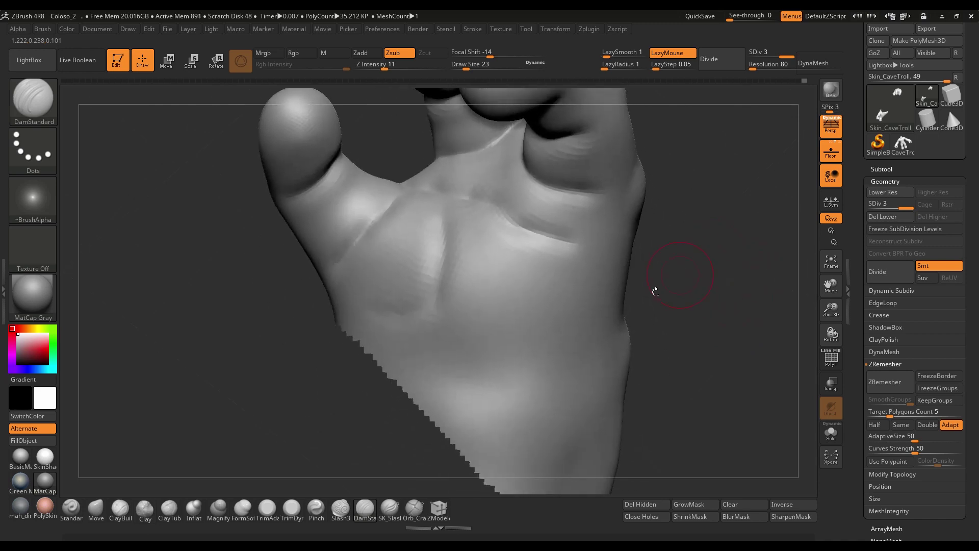
Step: Puff up the palm centre with the Inflat brush at size 71, then reduce size to 41
left_click(191, 510)
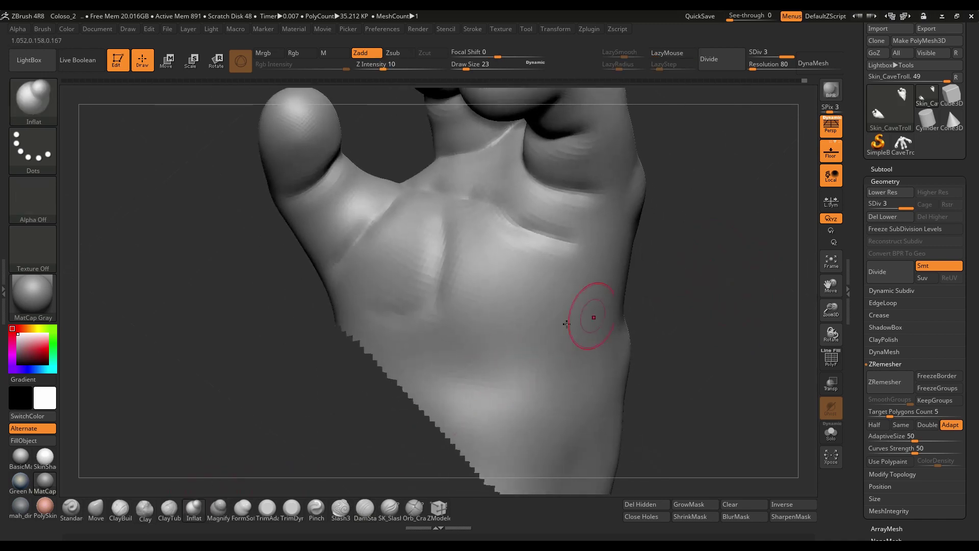
key("s")
left_click(525, 331)
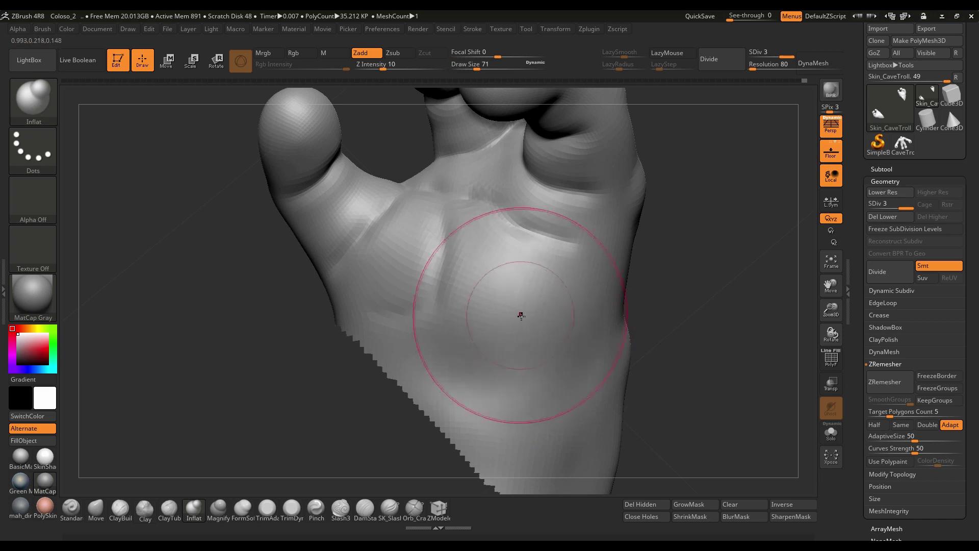
left_click_drag(521, 315, 527, 323)
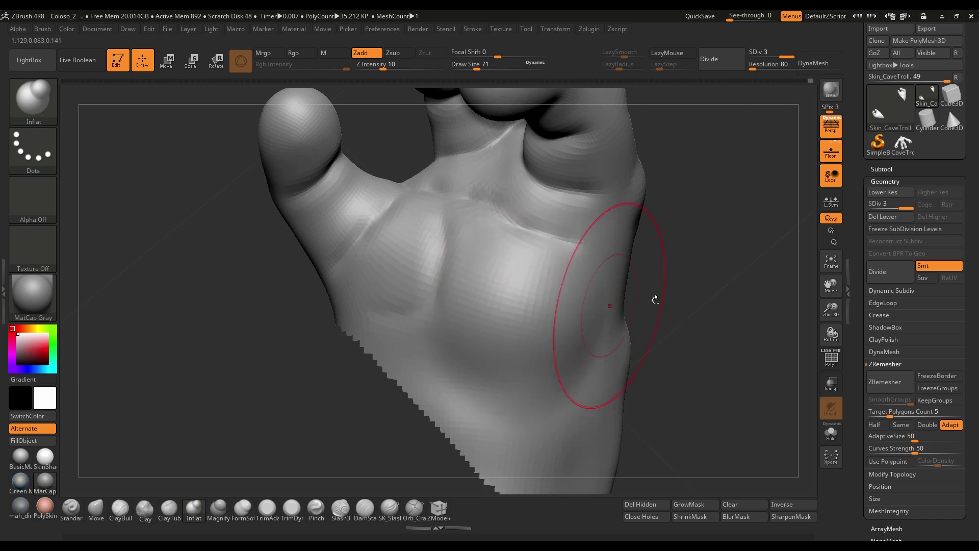
left_click_drag(655, 300, 537, 337)
key("s")
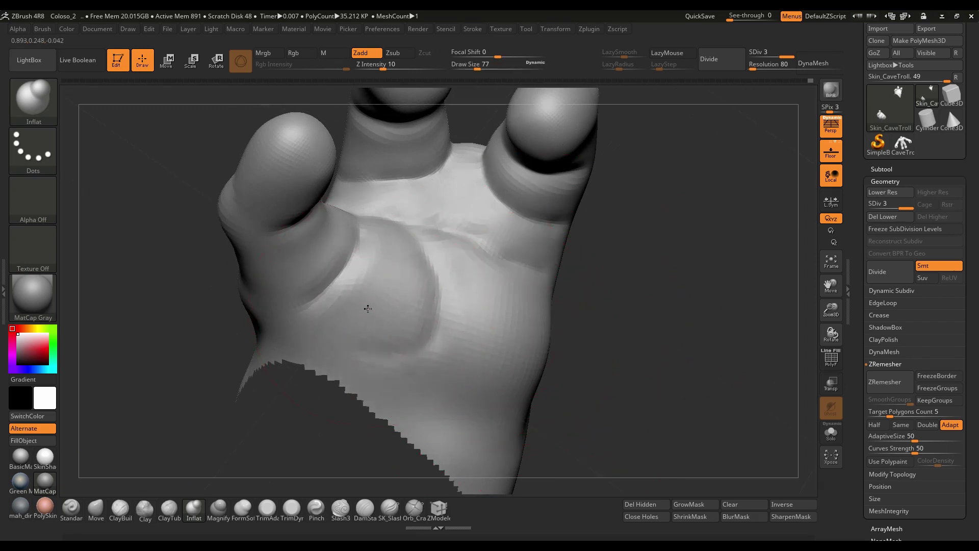
key("s")
left_click_drag(383, 301, 363, 302)
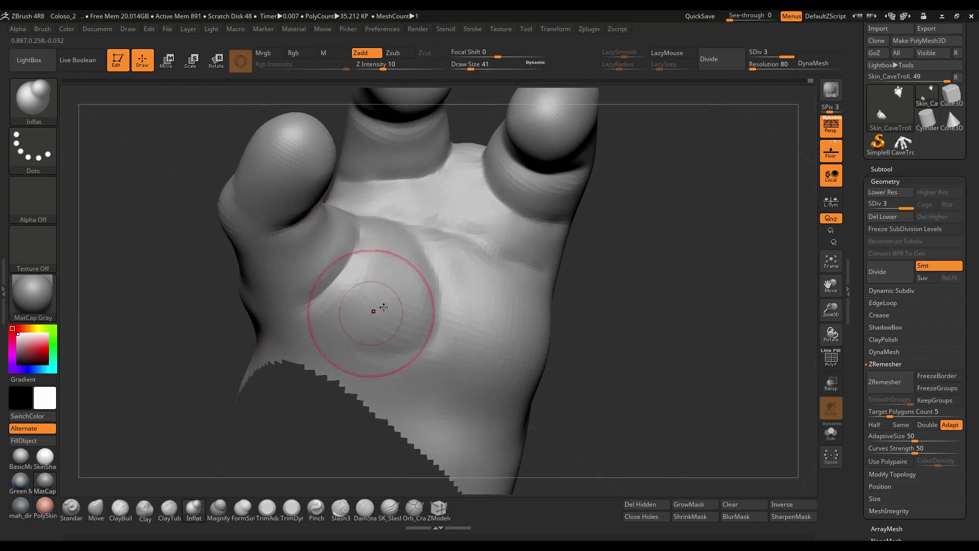
Step: Zoom in close on the palm and index finger, then switch to the Move brush
mouse_move(415, 255)
left_mouse_down()
mouse_move(613, 348)
mouse_move(605, 324)
mouse_move(616, 323)
mouse_move(524, 367)
left_mouse_up()
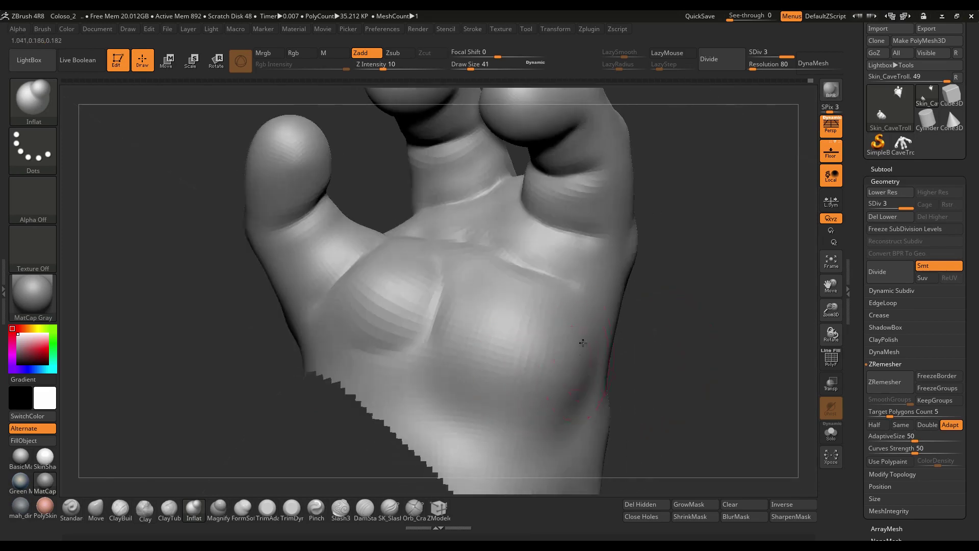
mouse_move(684, 257)
left_mouse_down()
mouse_move(590, 290)
mouse_move(563, 361)
left_mouse_up()
mouse_move(396, 393)
left_mouse_down()
mouse_move(602, 295)
mouse_move(610, 260)
mouse_move(643, 275)
mouse_move(621, 278)
mouse_move(683, 192)
mouse_move(700, 277)
mouse_move(649, 235)
mouse_move(624, 231)
left_mouse_up()
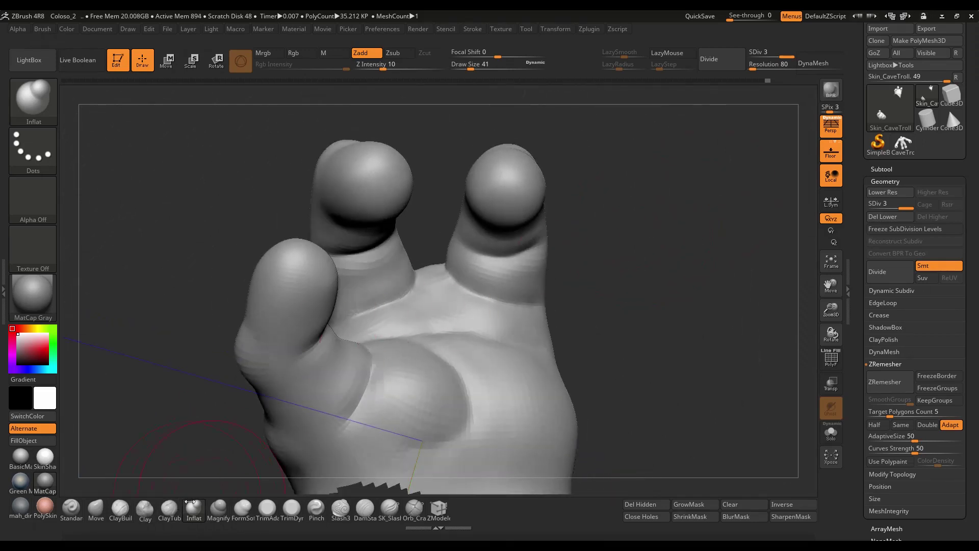
left_click(95, 510)
mouse_move(615, 217)
left_mouse_down()
mouse_move(535, 163)
mouse_move(644, 181)
mouse_move(640, 197)
mouse_move(555, 192)
mouse_move(568, 219)
mouse_move(272, 294)
left_mouse_up()
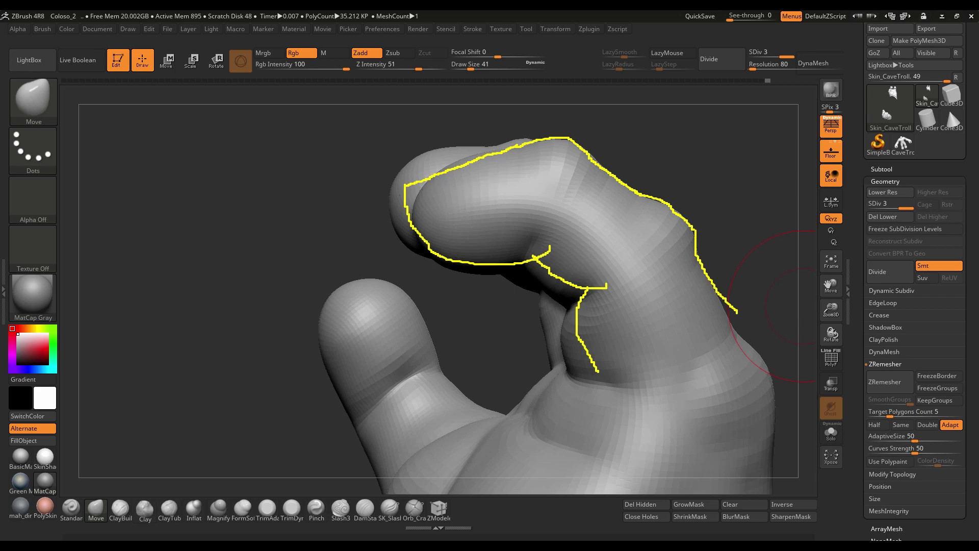
Step: Zoom in on the fingertips and reduce the brush size to 37
key("Escape")
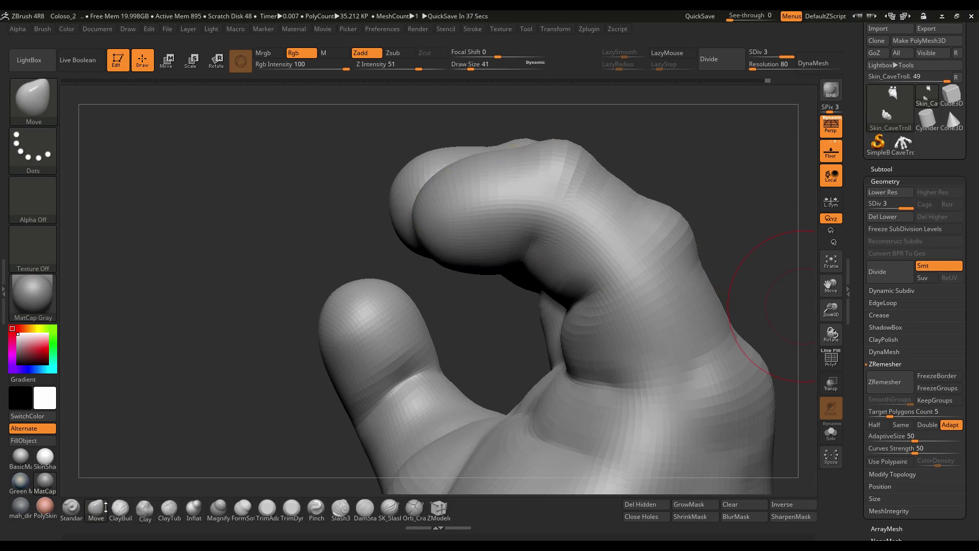
key("b")
key("Escape")
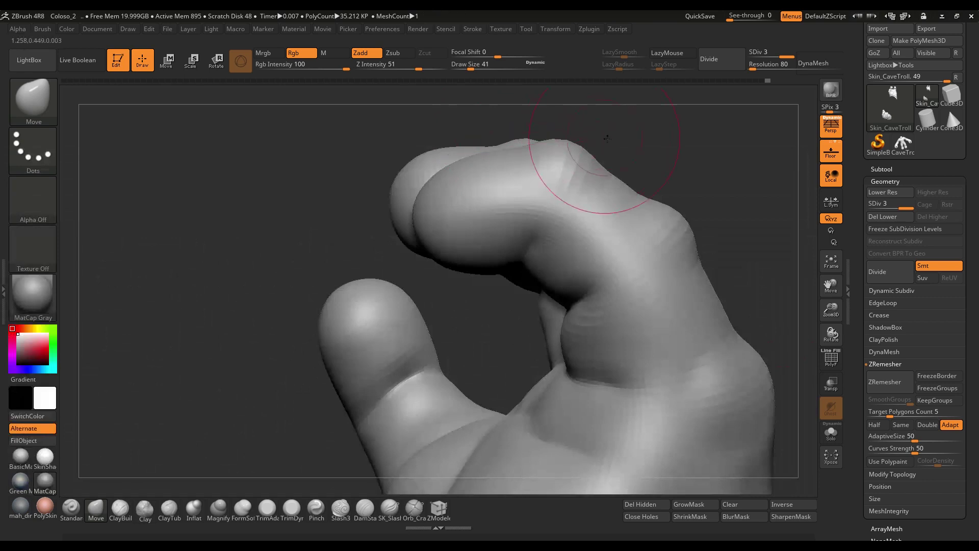
mouse_move(586, 184)
left_mouse_down("alt")
mouse_move(646, 139)
mouse_move(601, 152)
left_mouse_up("alt")
key("s")
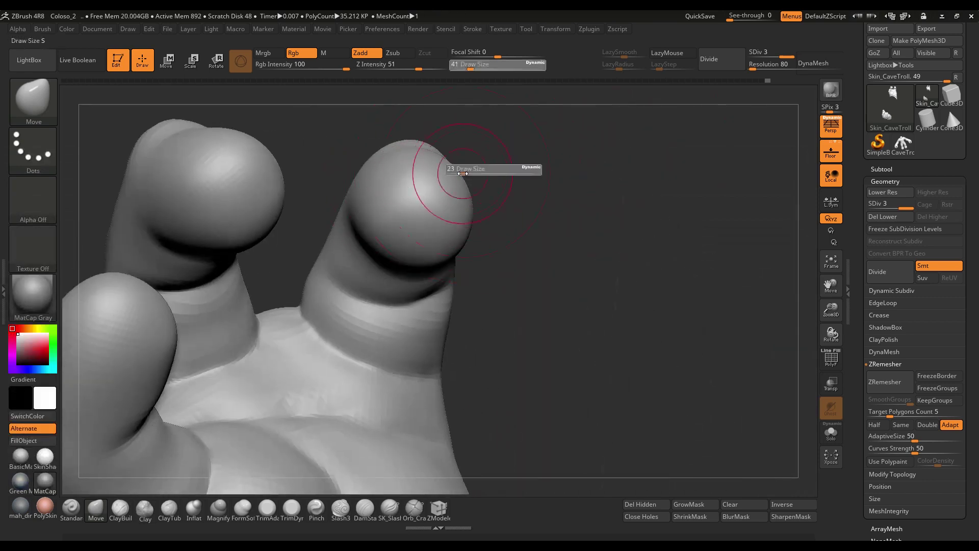
left_click_drag(462, 172, 454, 172)
Step: Orbit around the fingertips to view them from several sides
mouse_move(535, 173)
left_mouse_down()
mouse_move(422, 174)
mouse_move(425, 164)
left_mouse_up()
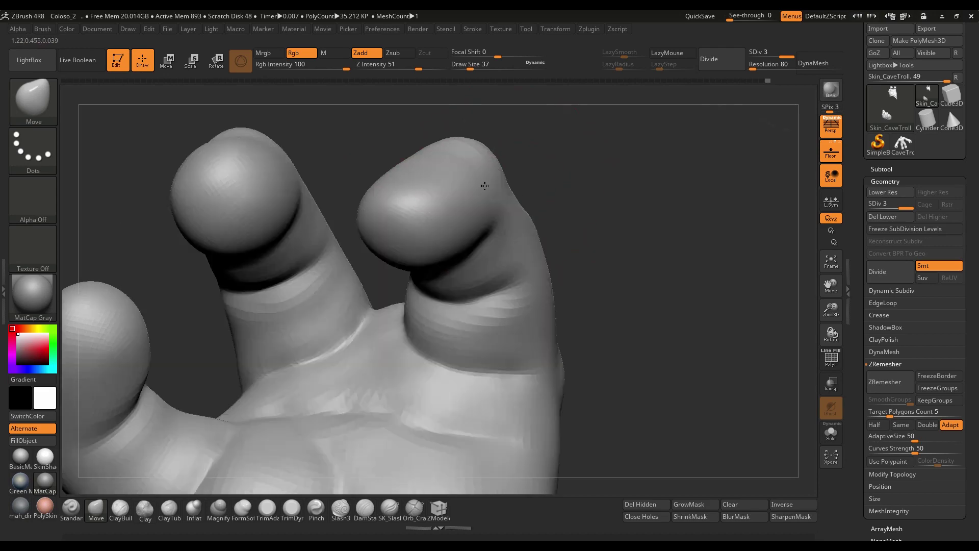
left_click_drag(482, 183, 387, 196)
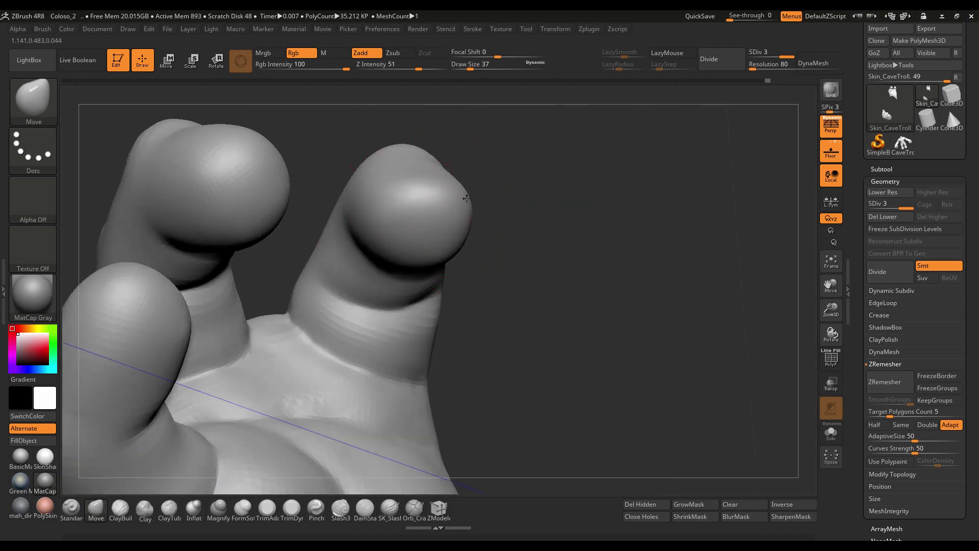
left_click_drag(479, 192, 448, 193)
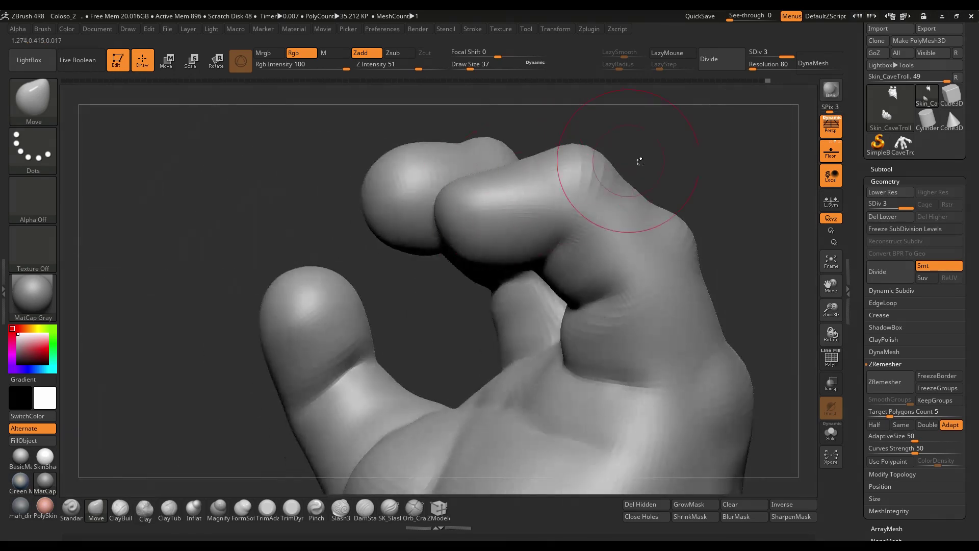
left_click_drag(640, 161, 473, 204)
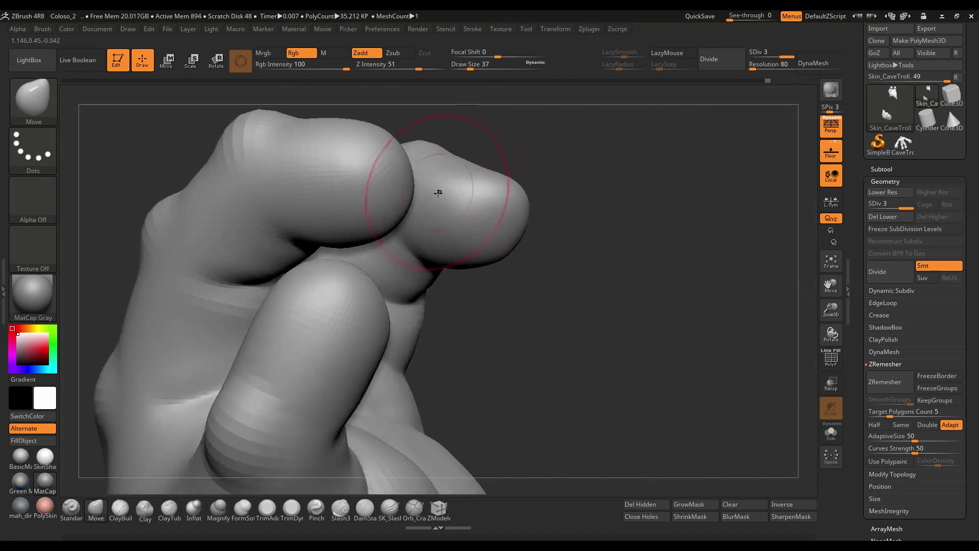
mouse_move(554, 170)
left_mouse_down()
mouse_move(531, 164)
mouse_move(501, 182)
left_mouse_up()
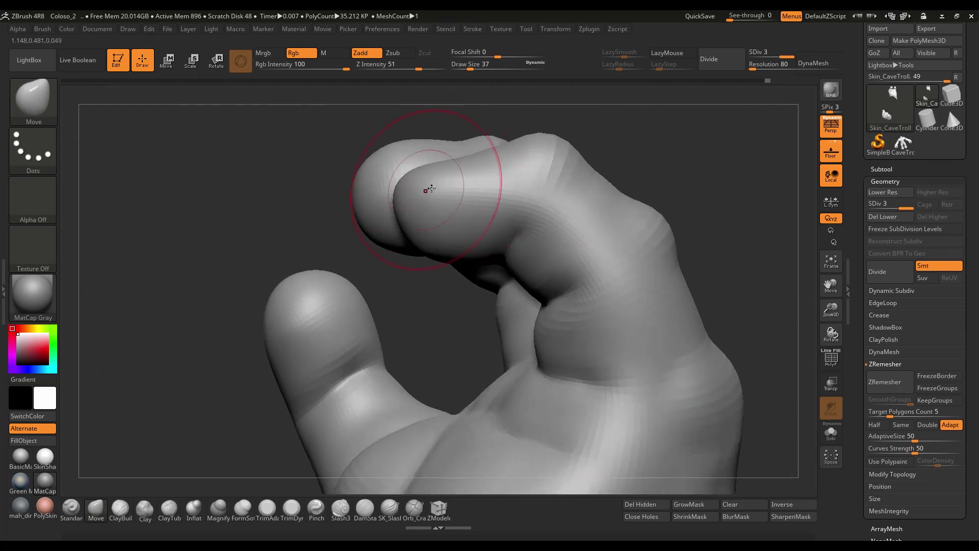
left_click_drag(640, 163, 469, 169)
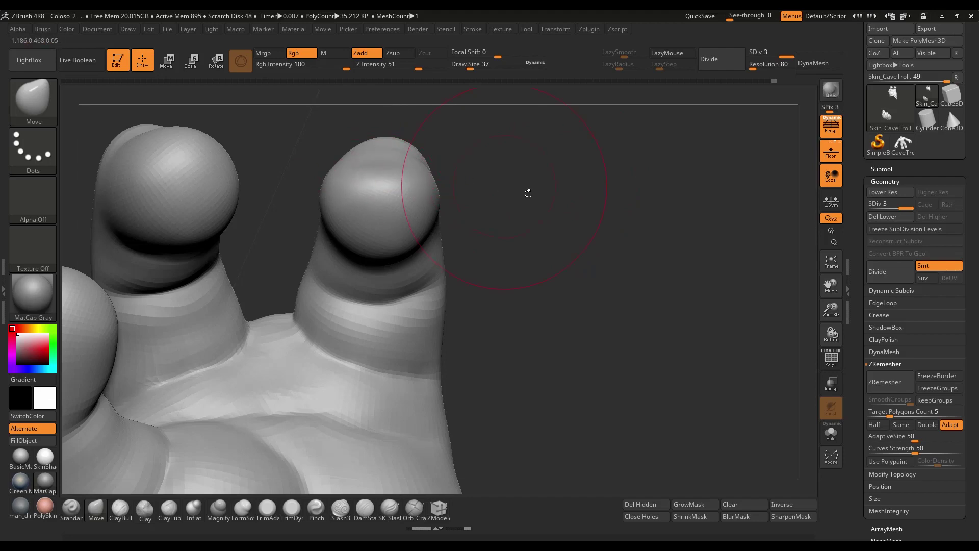
mouse_move(528, 193)
left_mouse_down()
mouse_move(521, 231)
mouse_move(572, 212)
mouse_move(571, 240)
mouse_move(551, 201)
mouse_move(579, 251)
mouse_move(469, 203)
left_mouse_up()
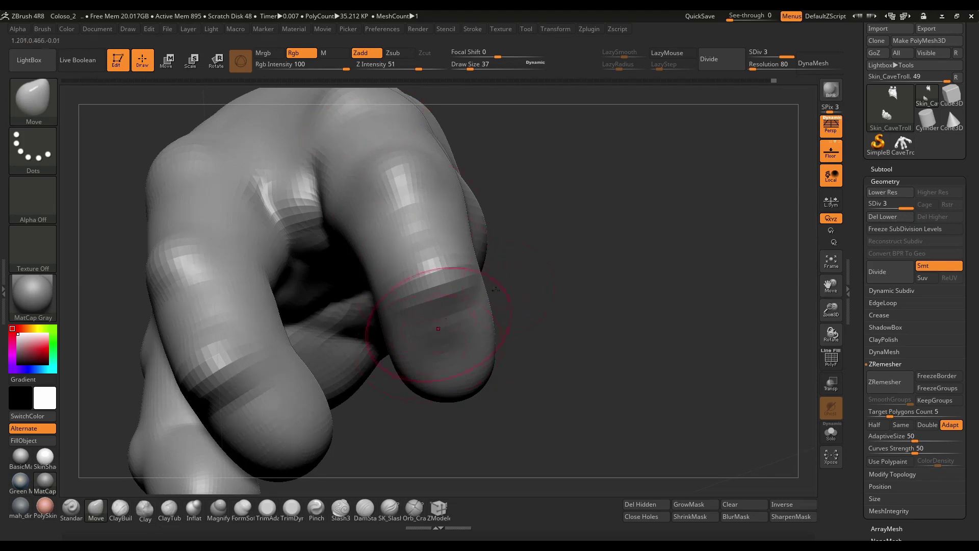
mouse_move(515, 286)
left_mouse_down()
mouse_move(539, 240)
mouse_move(593, 255)
left_mouse_up()
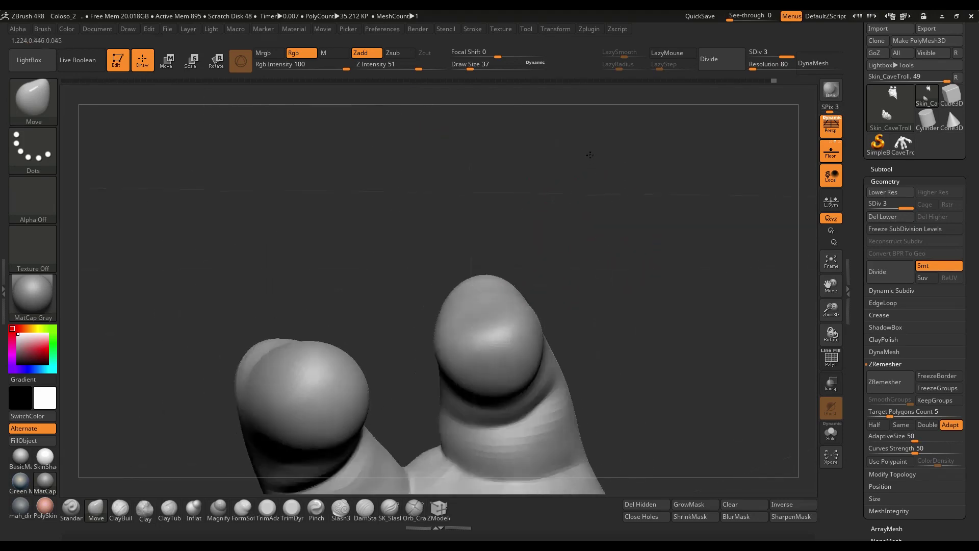
Step: Set the brush size to 29 and keep orbiting around the fingertips
key("s")
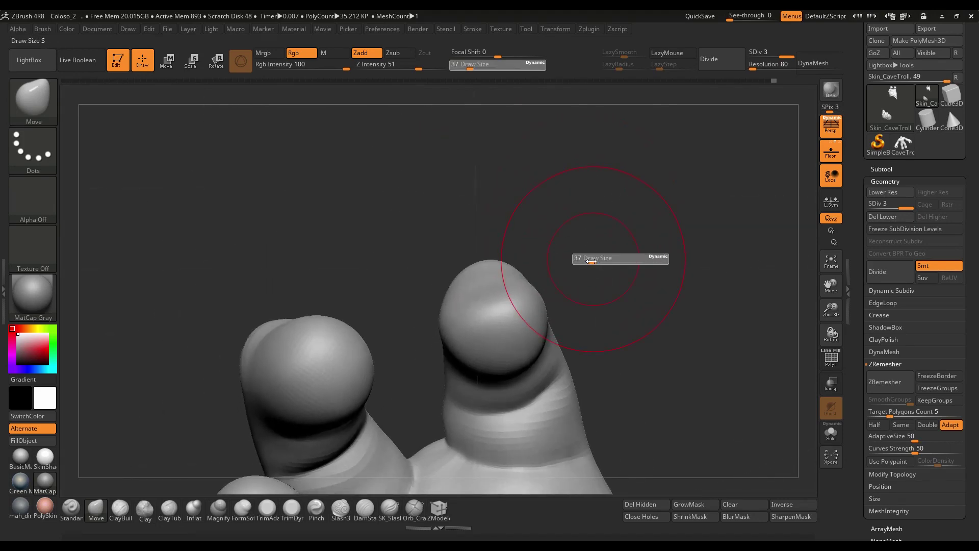
left_click(589, 261)
left_click_drag(585, 260, 514, 285)
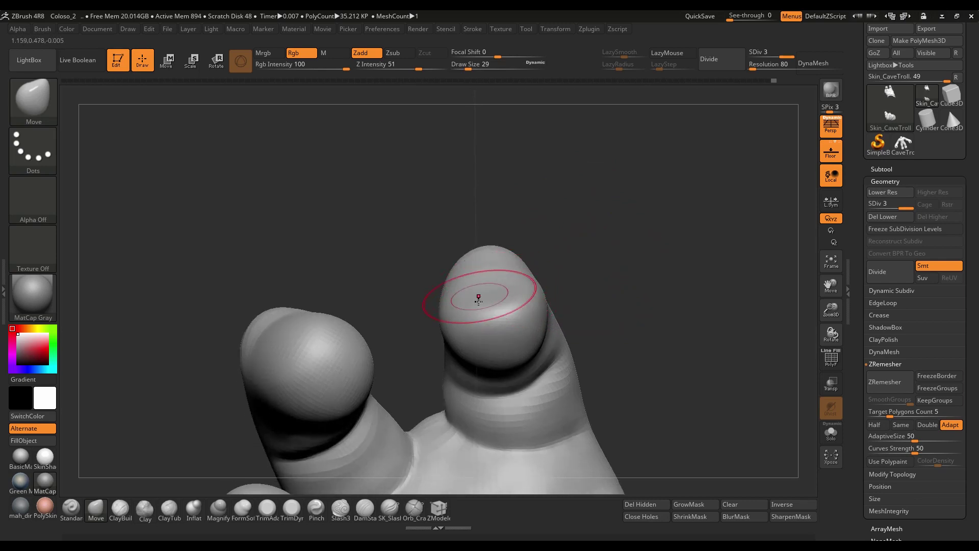
mouse_move(556, 265)
left_mouse_down()
mouse_move(571, 212)
mouse_move(521, 241)
left_mouse_up()
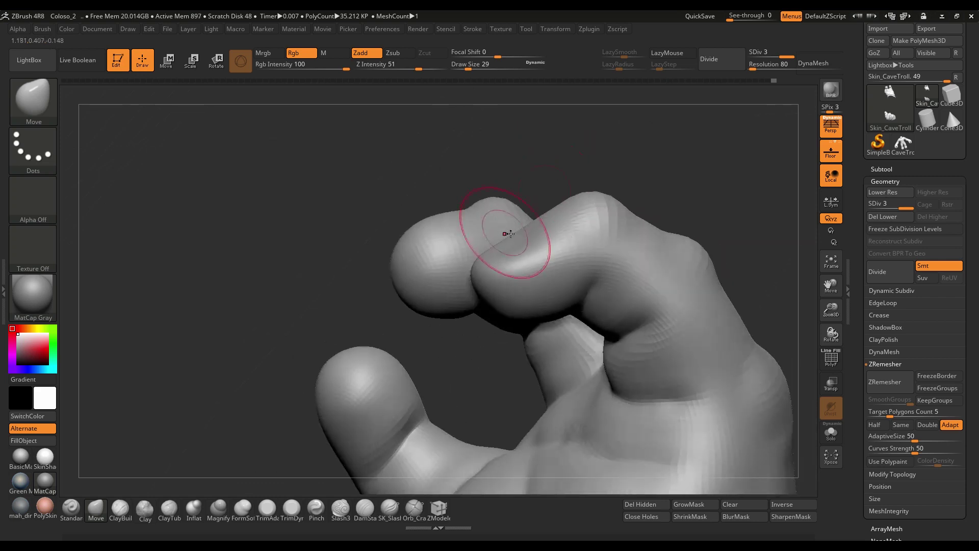
left_click_drag(545, 167, 524, 208)
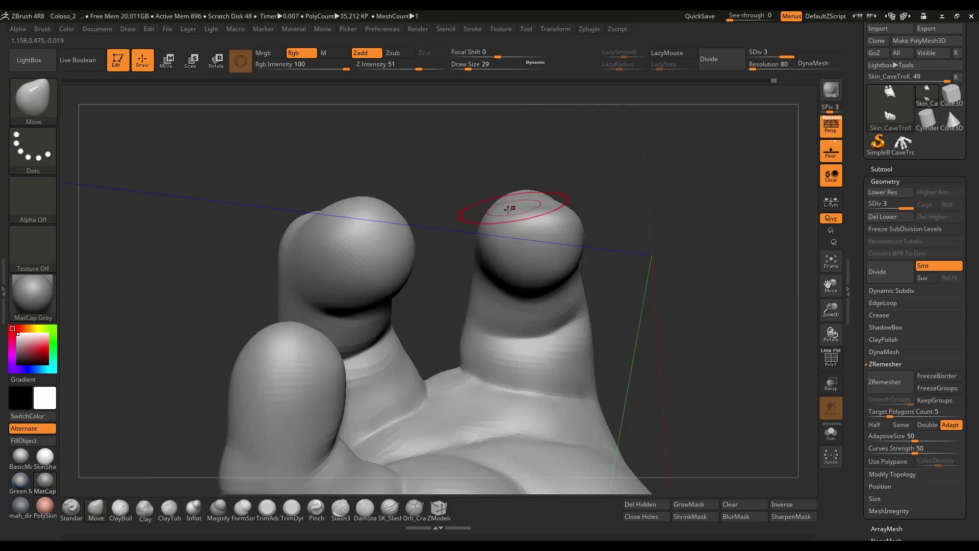
mouse_move(603, 203)
left_mouse_down()
mouse_move(568, 212)
mouse_move(600, 181)
mouse_move(564, 194)
left_mouse_up()
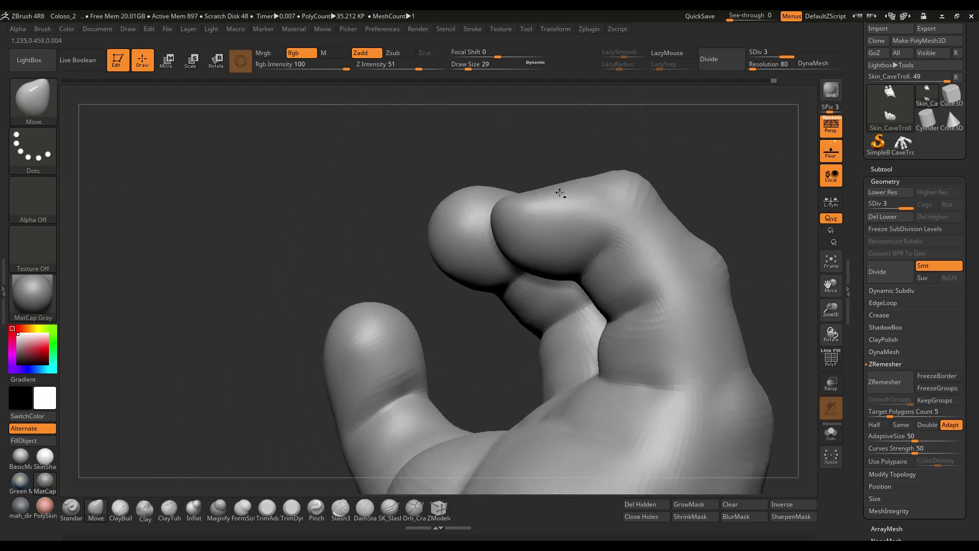
left_click_drag(664, 212, 511, 243)
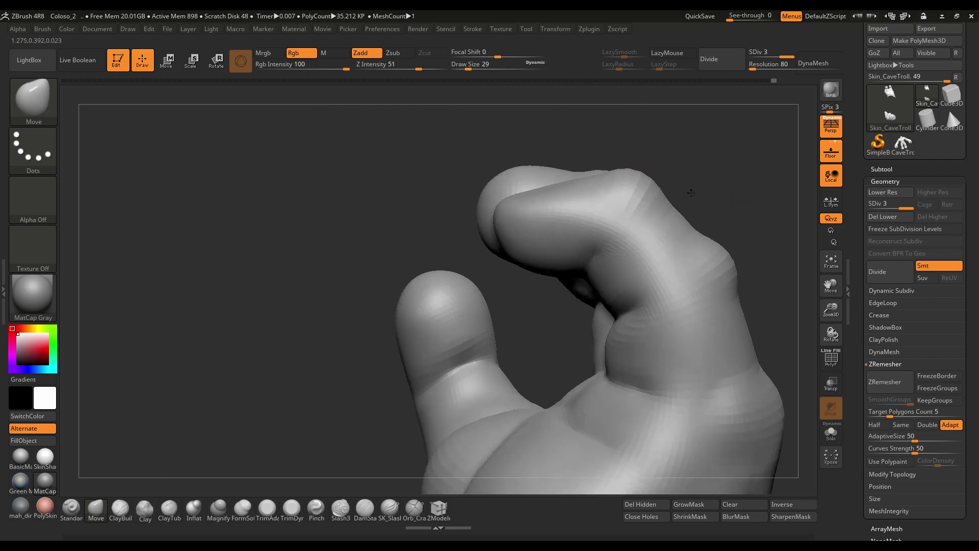
left_click_drag(693, 190, 618, 234)
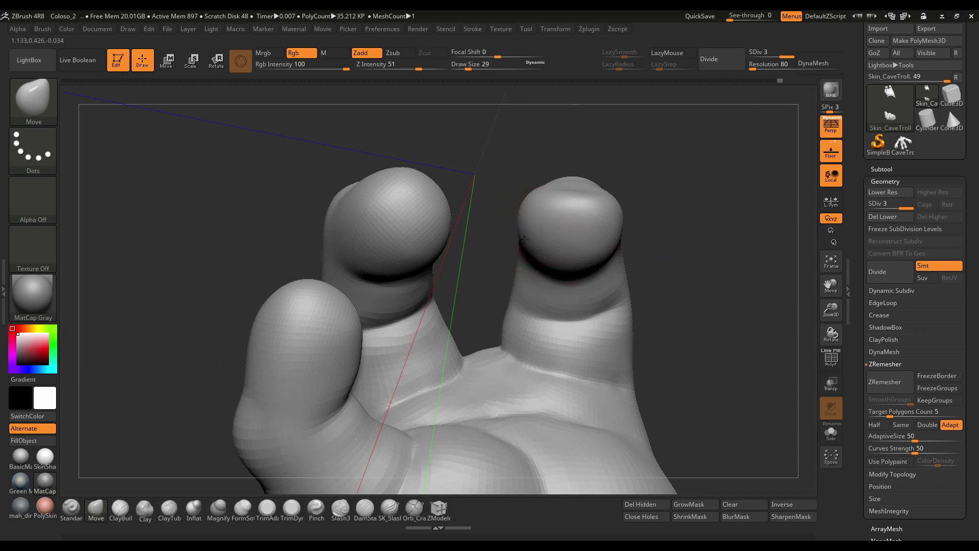
Step: Smooth the middle fingertip and other fingertip surfaces while orbiting the hand
mouse_move(612, 242)
left_mouse_down()
mouse_move(669, 227)
mouse_move(502, 196)
mouse_move(460, 178)
mouse_move(581, 173)
left_mouse_up()
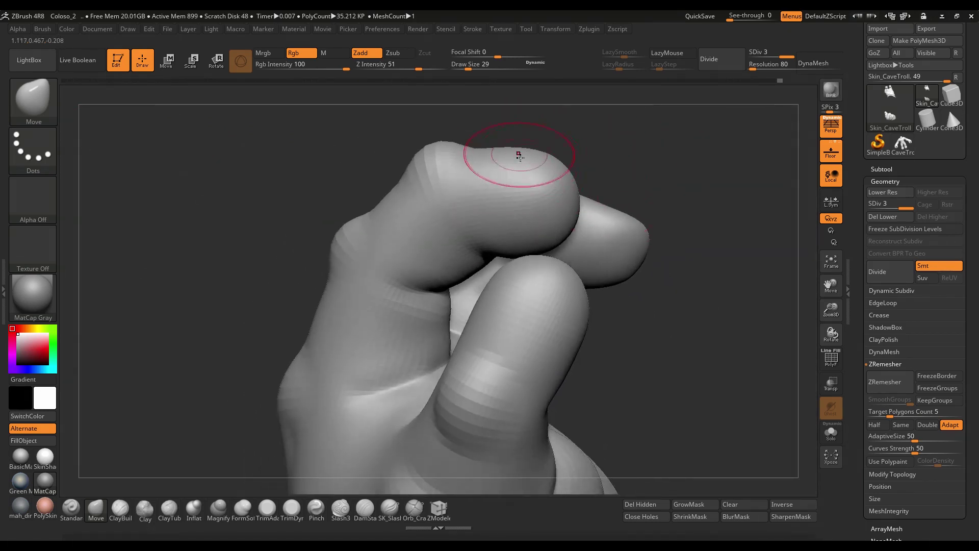
left_click_drag(598, 141, 551, 162)
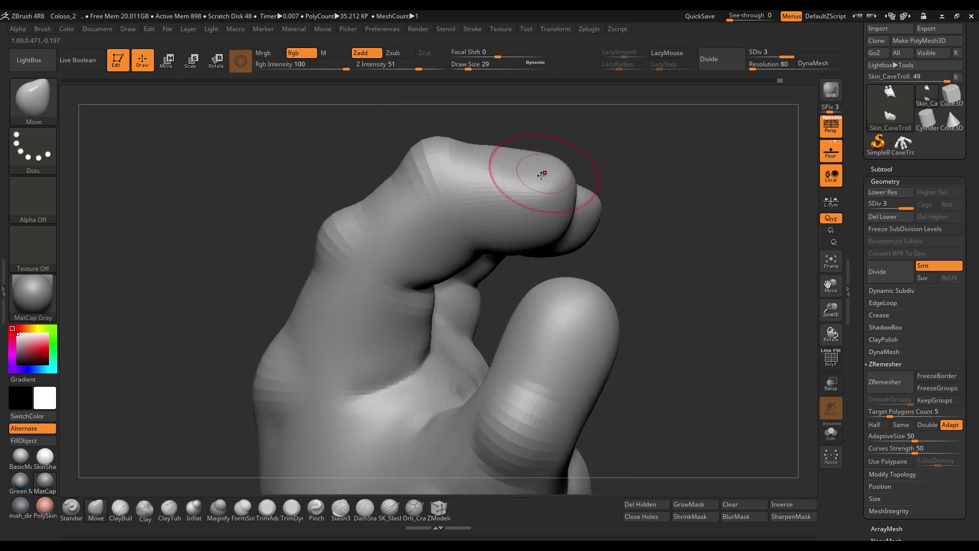
left_click_drag(611, 160, 620, 179)
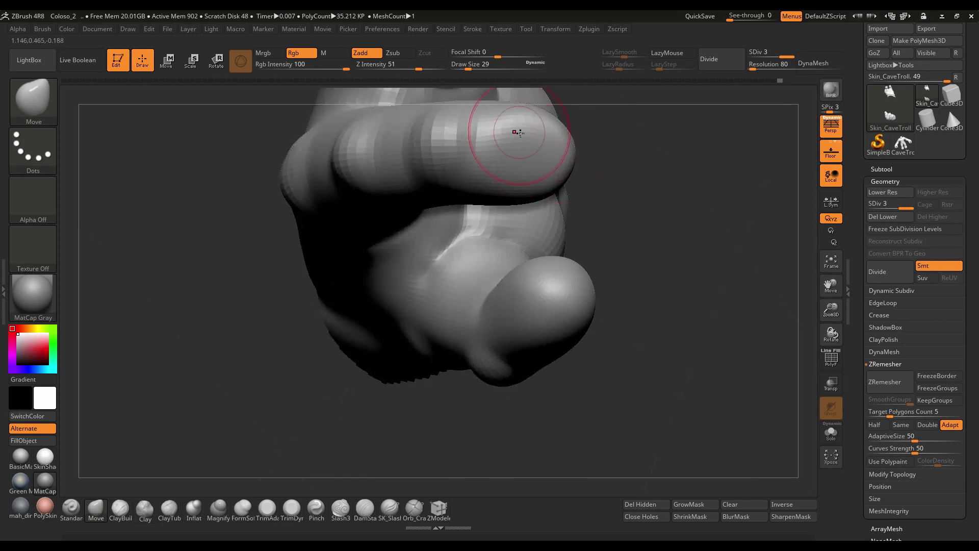
left_click_drag(612, 164, 567, 157)
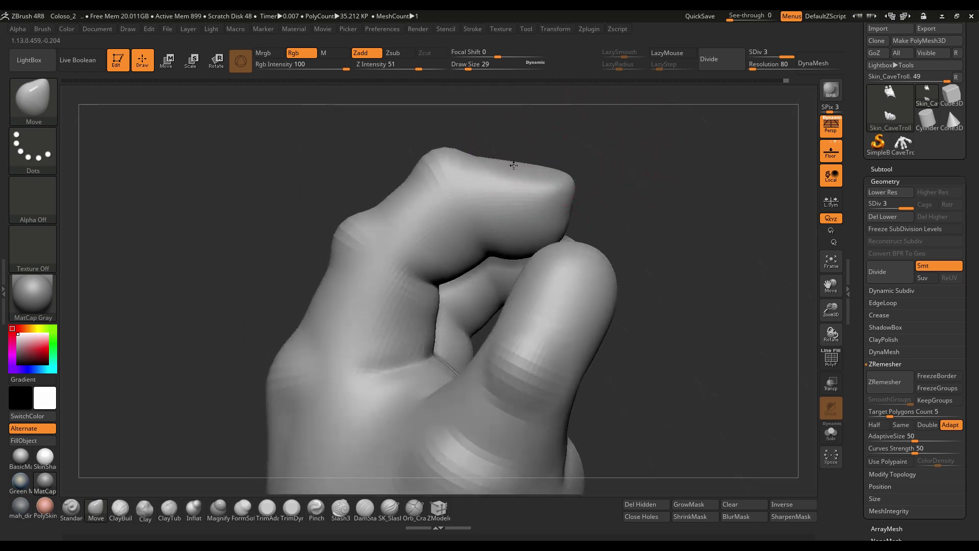
mouse_move(560, 189)
left_mouse_down()
mouse_move(569, 202)
mouse_move(567, 183)
mouse_move(544, 182)
left_mouse_up()
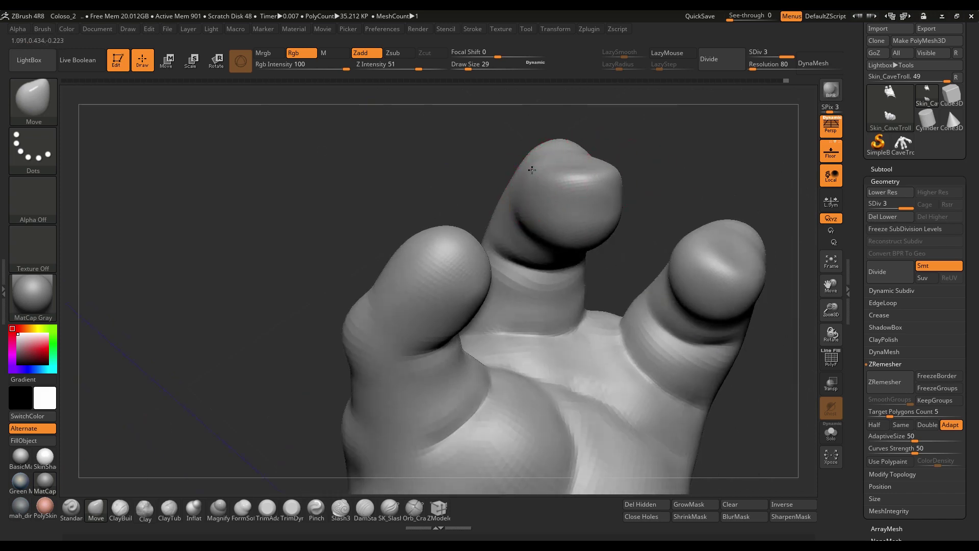
left_click_drag(650, 153, 619, 172)
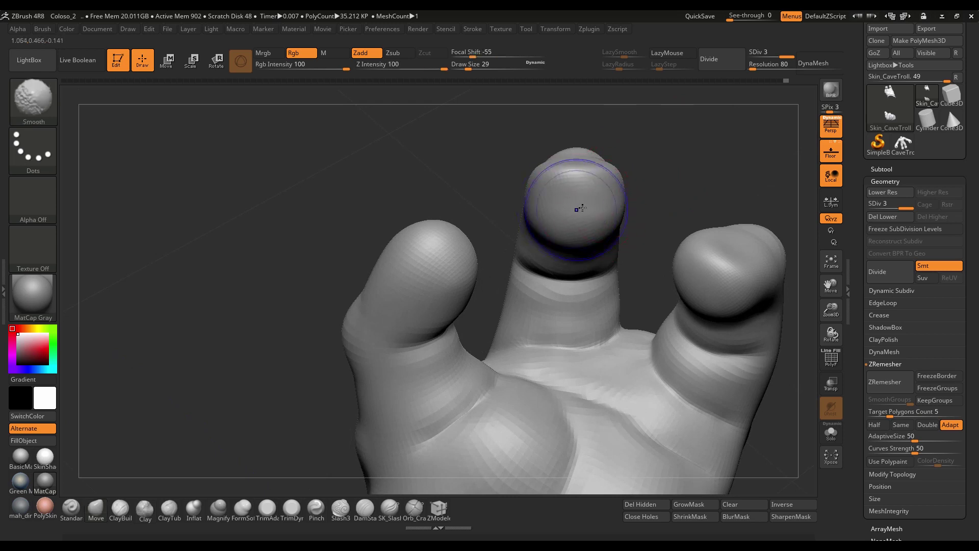
mouse_move(572, 209)
left_mouse_down()
mouse_move(691, 177)
mouse_move(657, 176)
mouse_move(660, 192)
left_mouse_up()
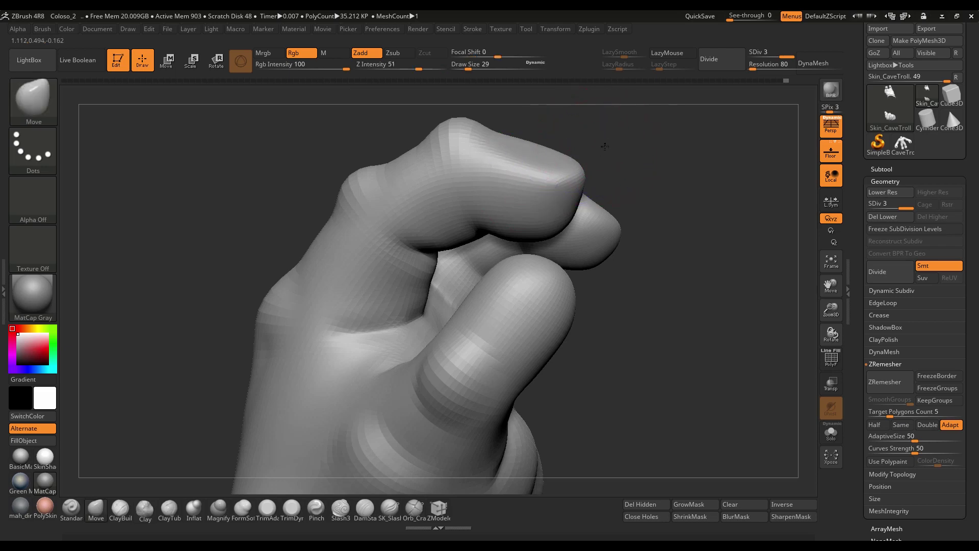
mouse_move(603, 149)
left_mouse_down()
mouse_move(635, 148)
mouse_move(643, 124)
mouse_move(393, 185)
mouse_move(411, 212)
mouse_move(402, 226)
left_mouse_up()
mouse_move(413, 262)
left_mouse_down()
mouse_move(438, 286)
mouse_move(448, 241)
mouse_move(418, 224)
mouse_move(406, 242)
left_mouse_up()
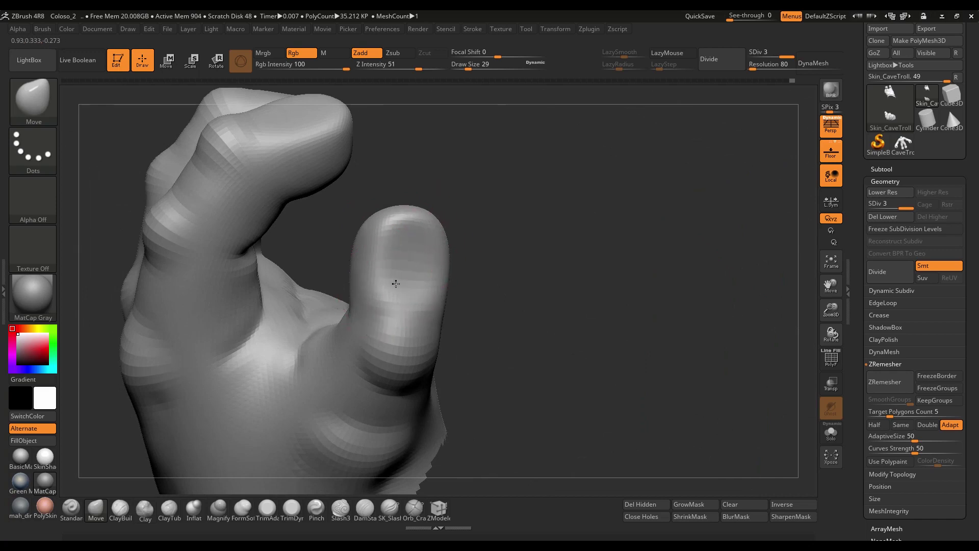
left_click_drag(480, 231, 428, 247)
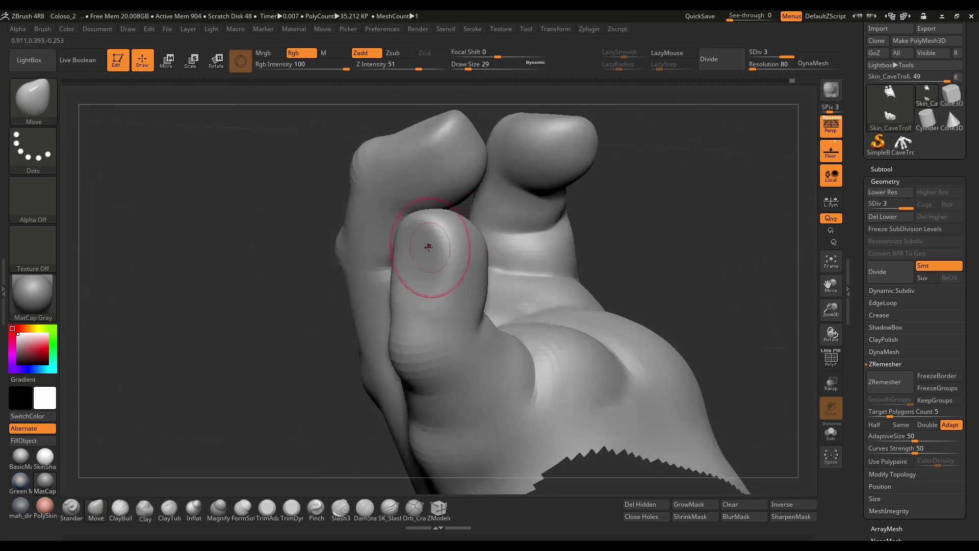
mouse_move(648, 193)
left_mouse_down()
mouse_move(376, 266)
mouse_move(367, 252)
mouse_move(400, 252)
mouse_move(375, 251)
left_mouse_up()
Step: Orbit around the finished hand, then pull back to show more of the troll
mouse_move(546, 219)
left_mouse_down()
mouse_move(608, 192)
mouse_move(666, 137)
left_mouse_up()
mouse_move(790, 196)
left_mouse_down()
mouse_move(759, 232)
mouse_move(743, 225)
left_mouse_up()
mouse_move(736, 153)
left_mouse_down()
mouse_move(773, 169)
mouse_move(692, 270)
mouse_move(612, 255)
mouse_move(601, 279)
mouse_move(527, 273)
left_mouse_up()
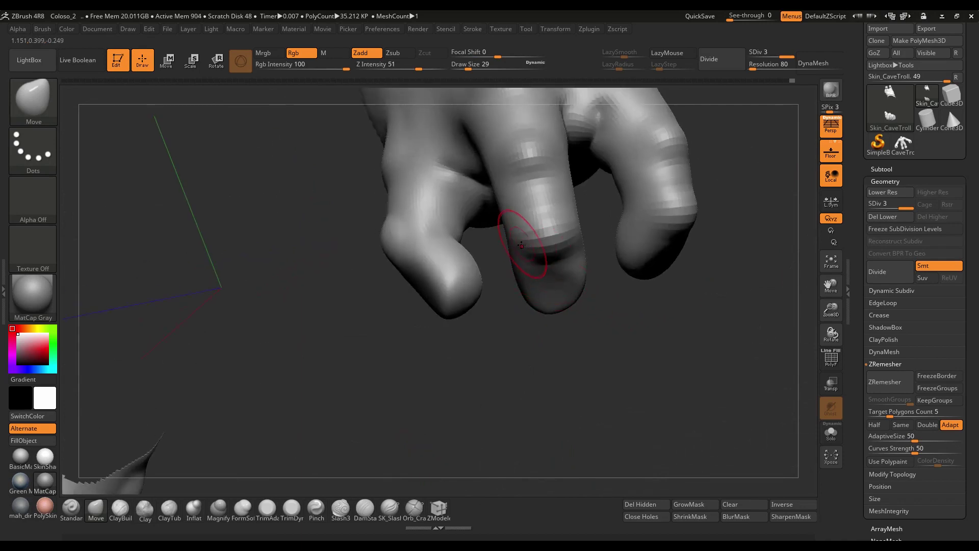
mouse_move(618, 308)
left_mouse_down()
mouse_move(578, 239)
mouse_move(710, 163)
mouse_move(564, 247)
left_mouse_up()
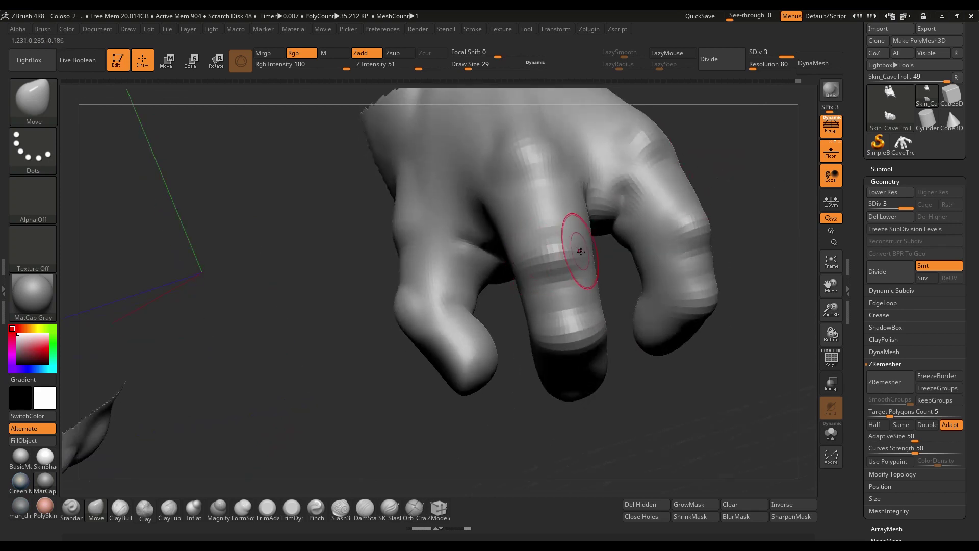
left_click_drag(604, 243, 683, 223)
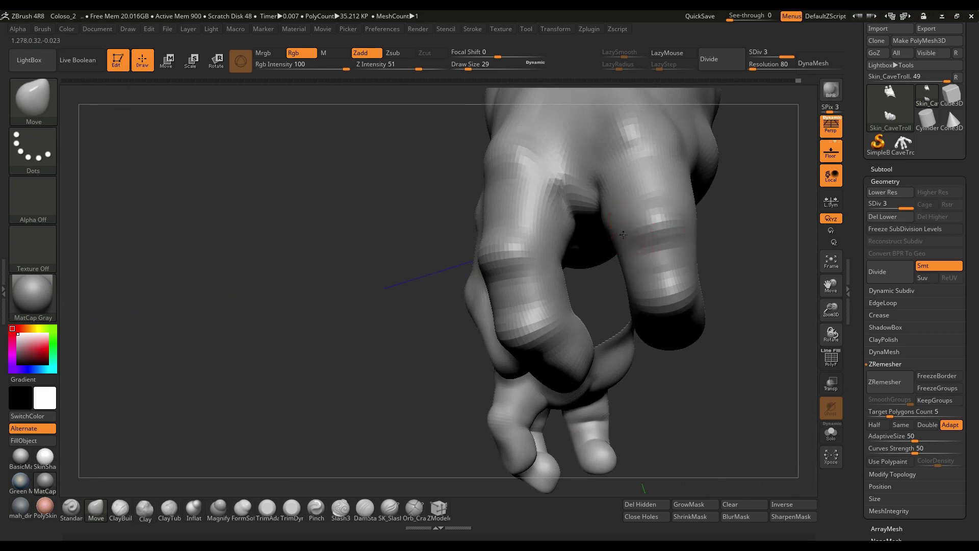
mouse_move(736, 258)
left_mouse_down()
mouse_move(713, 297)
mouse_move(650, 312)
mouse_move(620, 243)
mouse_move(719, 251)
mouse_move(691, 235)
left_mouse_up()
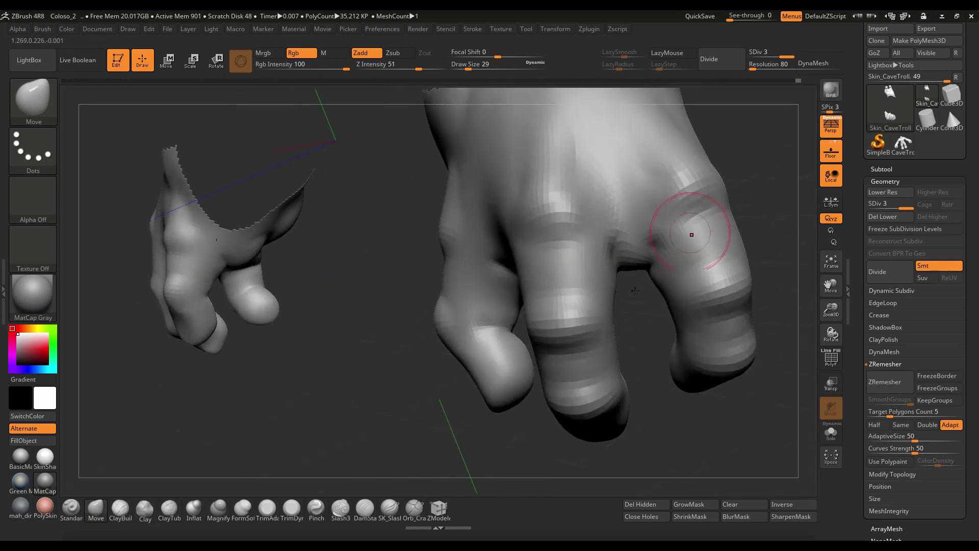
left_click_drag(381, 417, 557, 240)
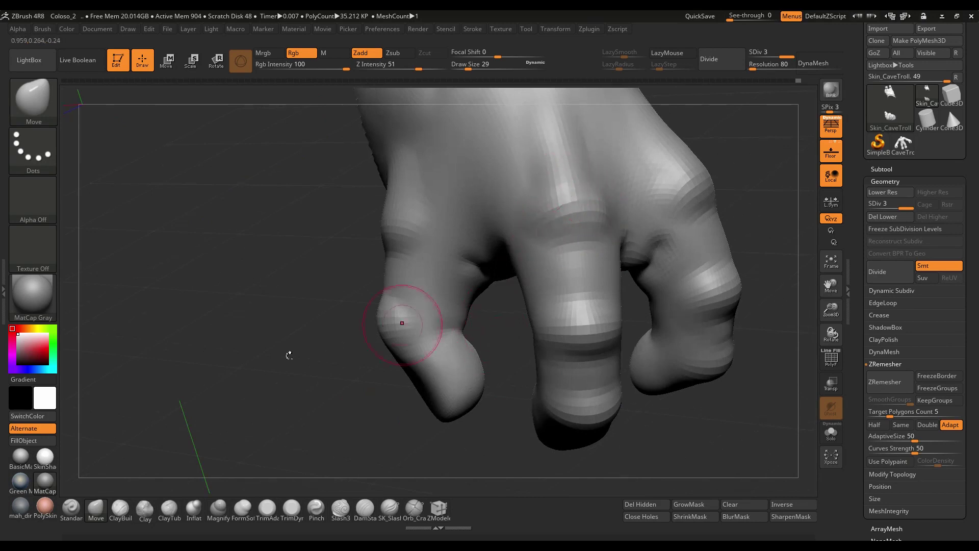
left_click_drag(286, 354, 334, 346)
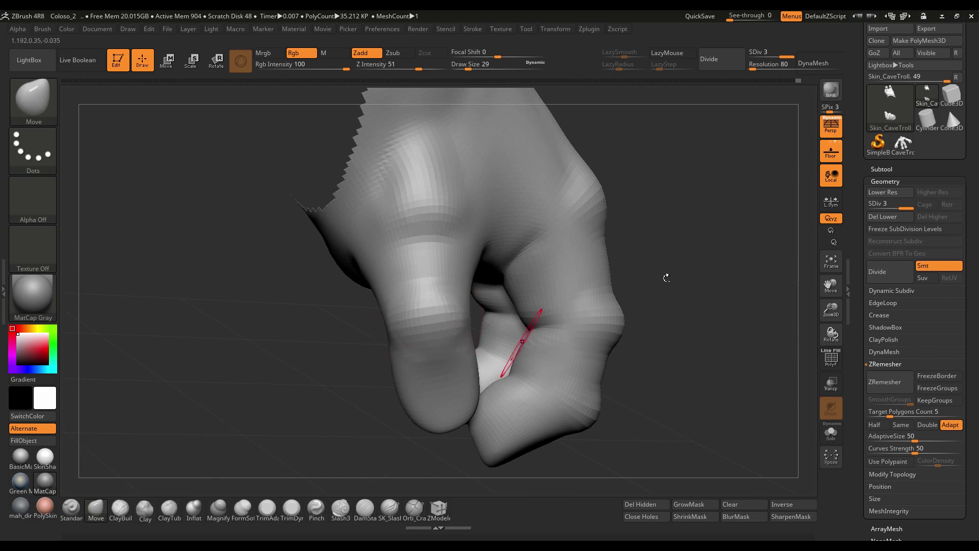
left_click_drag(666, 277, 513, 265)
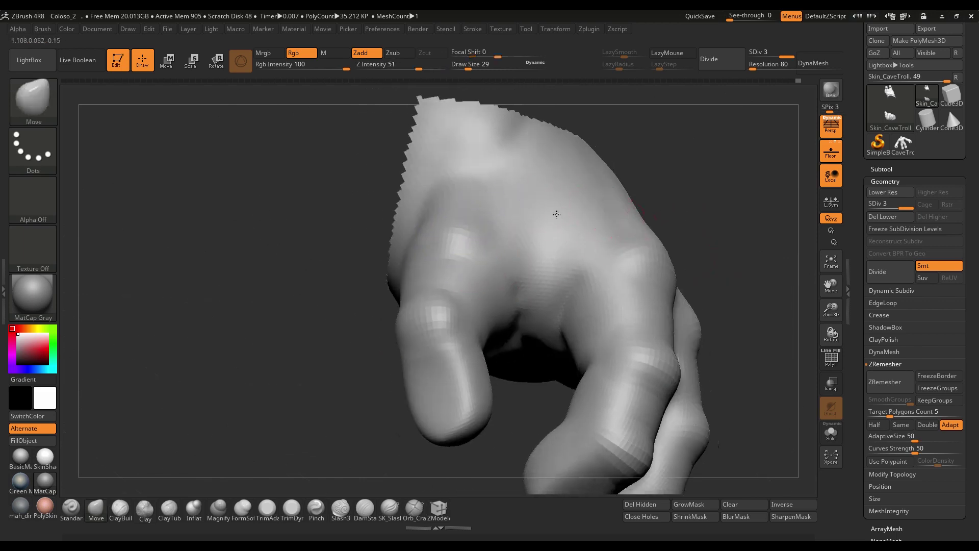
mouse_move(556, 214)
left_mouse_down()
mouse_move(737, 315)
mouse_move(660, 367)
left_mouse_up()
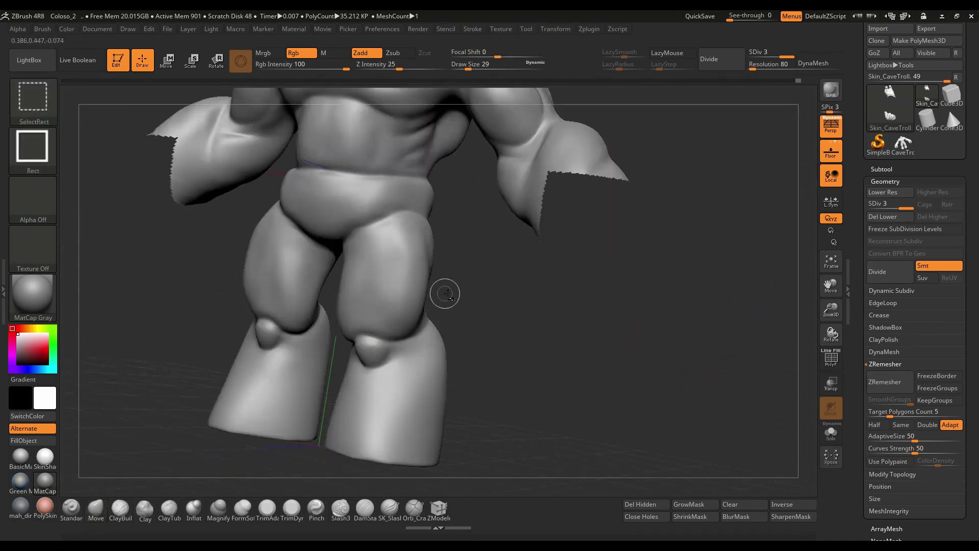
Step: Unhide the hand and forearm and zoom out to the torso and legs
left_click(479, 283, "ctrl+shift")
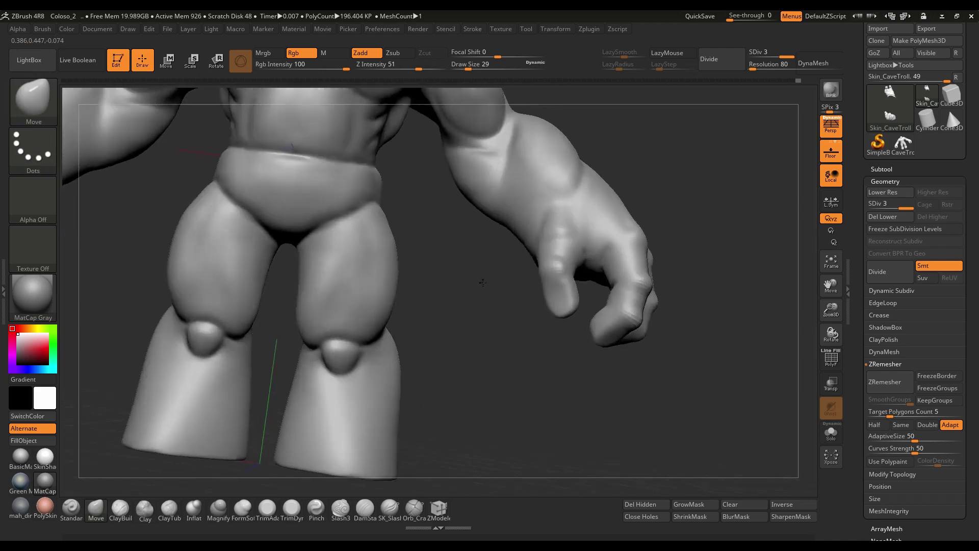
mouse_move(479, 283)
left_mouse_down("alt")
mouse_move(711, 188)
mouse_move(698, 230)
mouse_move(710, 155)
mouse_move(429, 253)
mouse_move(636, 280)
left_mouse_up("alt")
key("shift")
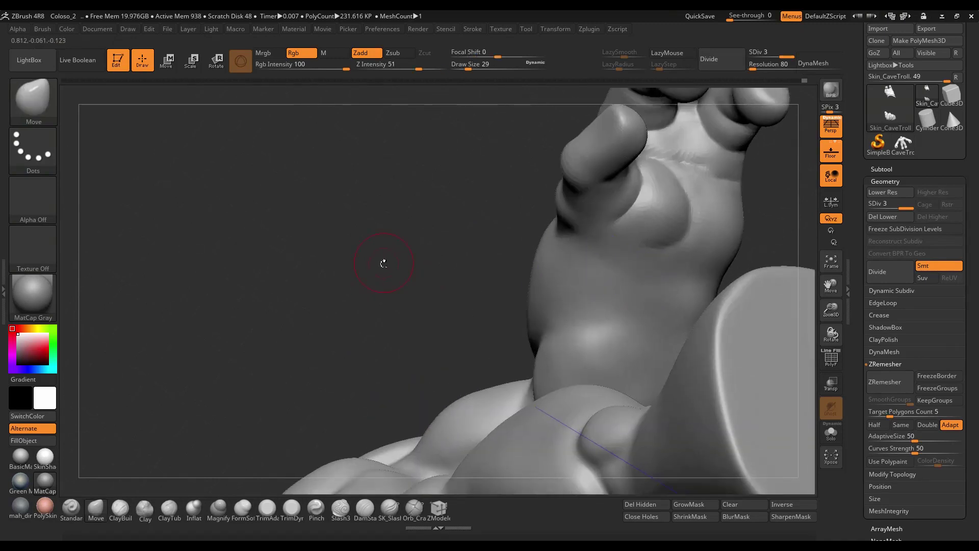
mouse_move(382, 262)
left_mouse_down()
mouse_move(426, 273)
mouse_move(492, 262)
left_mouse_up()
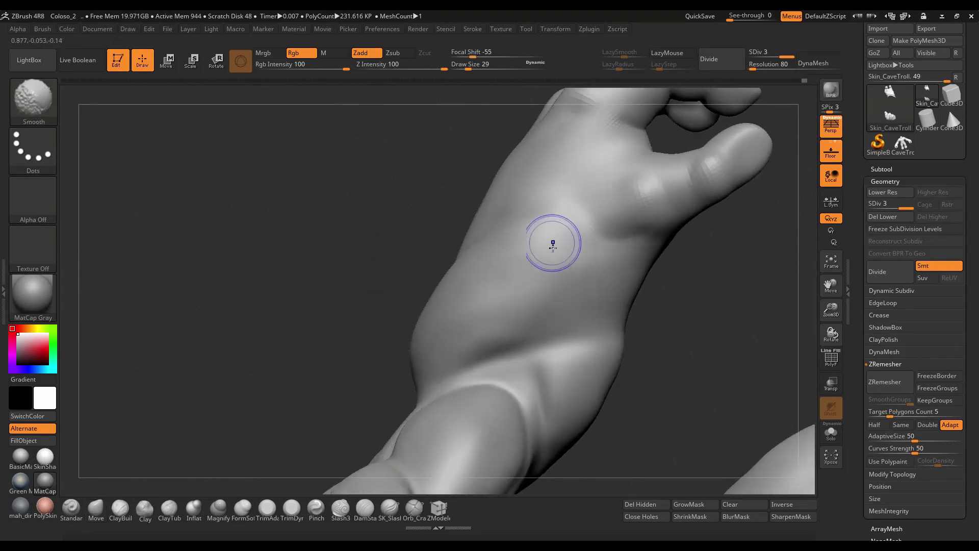
Step: Orbit around the arm and shoulder, viewing the elbow from side and front
mouse_move(572, 278)
left_mouse_down()
mouse_move(712, 278)
mouse_move(640, 305)
mouse_move(697, 234)
mouse_move(634, 192)
mouse_move(480, 312)
mouse_move(505, 296)
mouse_move(430, 280)
mouse_move(631, 246)
mouse_move(579, 376)
mouse_move(531, 300)
left_mouse_up()
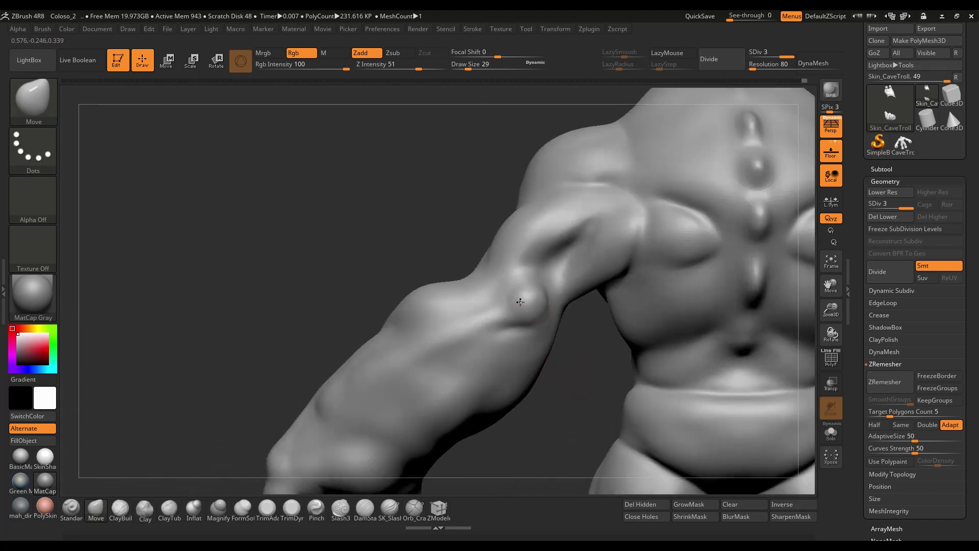
mouse_move(580, 352)
left_mouse_down()
mouse_move(754, 266)
mouse_move(553, 317)
left_mouse_up()
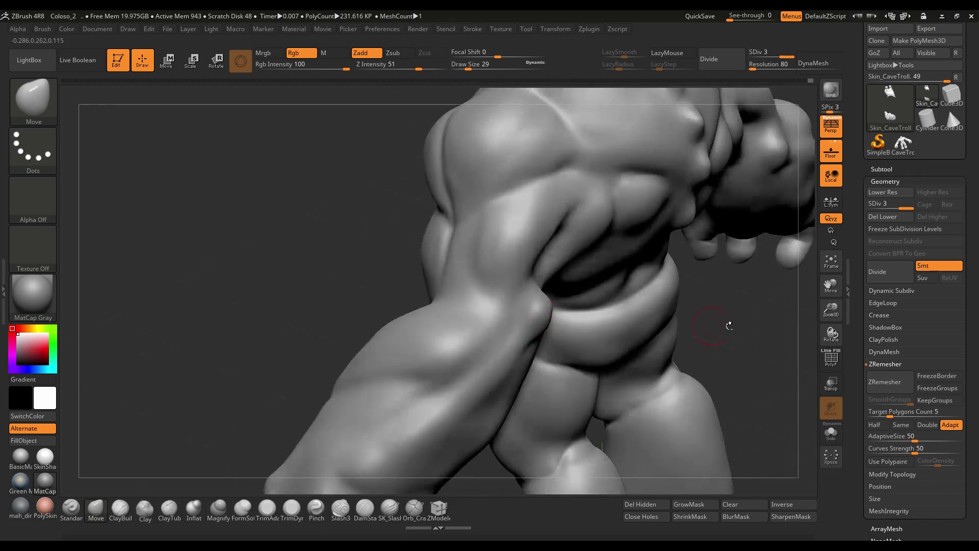
mouse_move(729, 326)
left_mouse_down()
mouse_move(625, 306)
mouse_move(544, 360)
left_mouse_up()
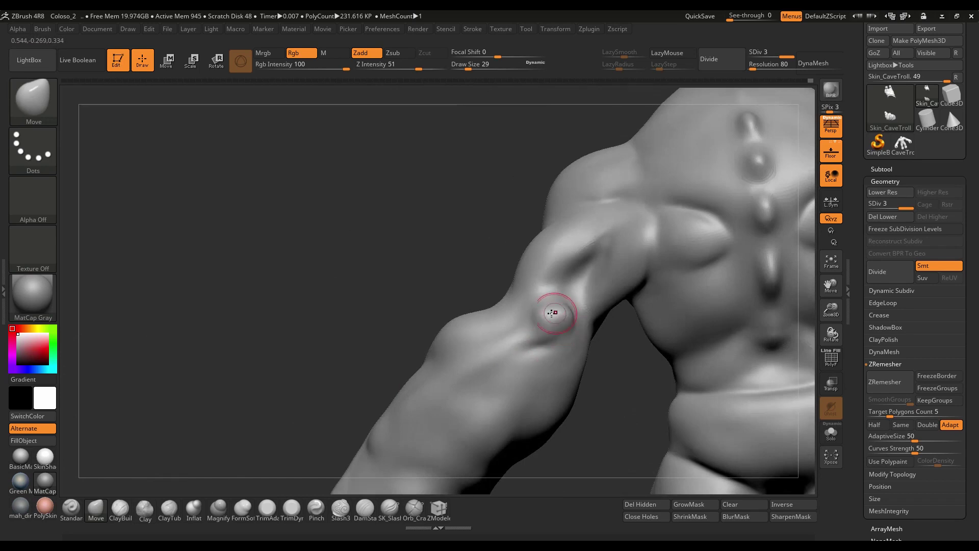
left_click_drag(604, 371, 553, 321)
mouse_move(655, 275)
left_mouse_down()
mouse_move(704, 243)
mouse_move(637, 354)
mouse_move(584, 342)
mouse_move(569, 353)
left_mouse_up()
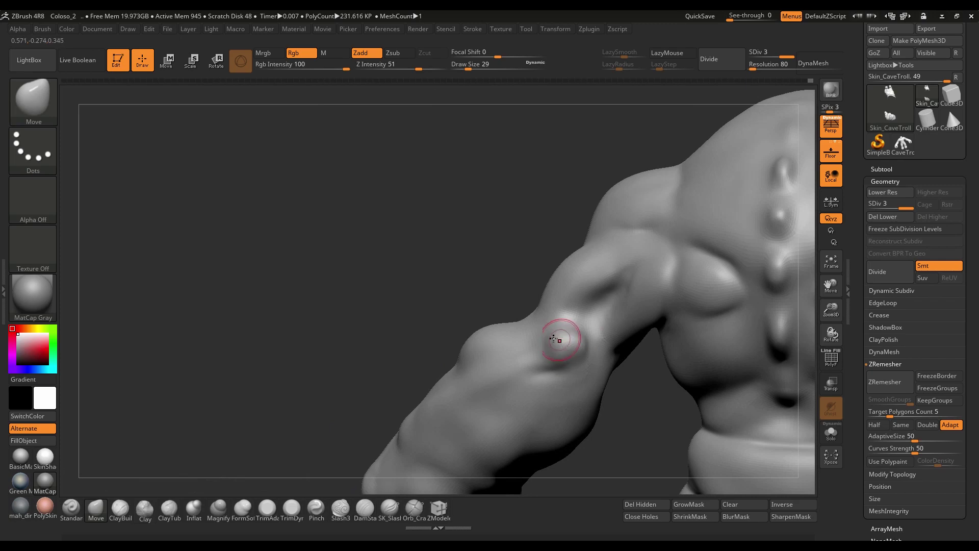
left_click_drag(487, 309, 535, 296)
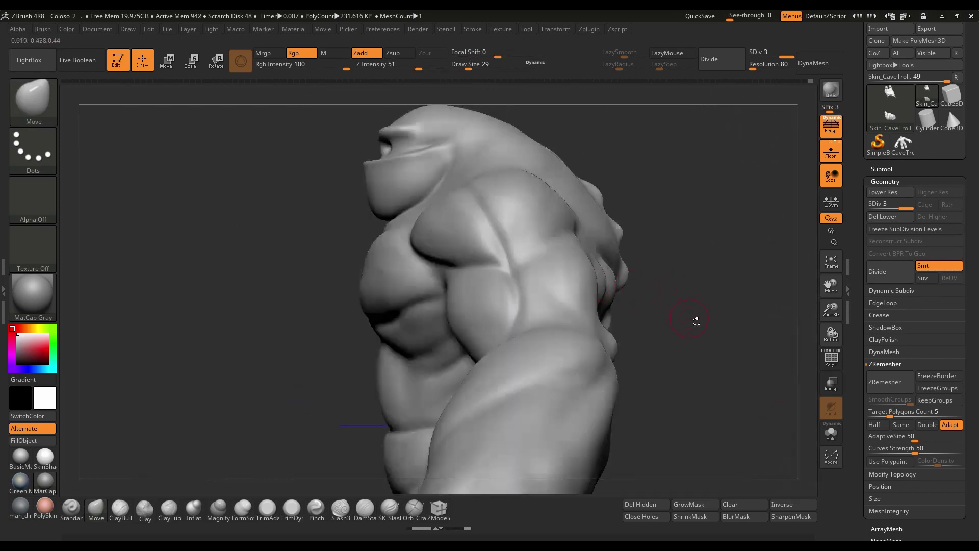
Step: Turn the troll to face front and set the brush size to 20
left_click_drag(696, 320, 721, 306)
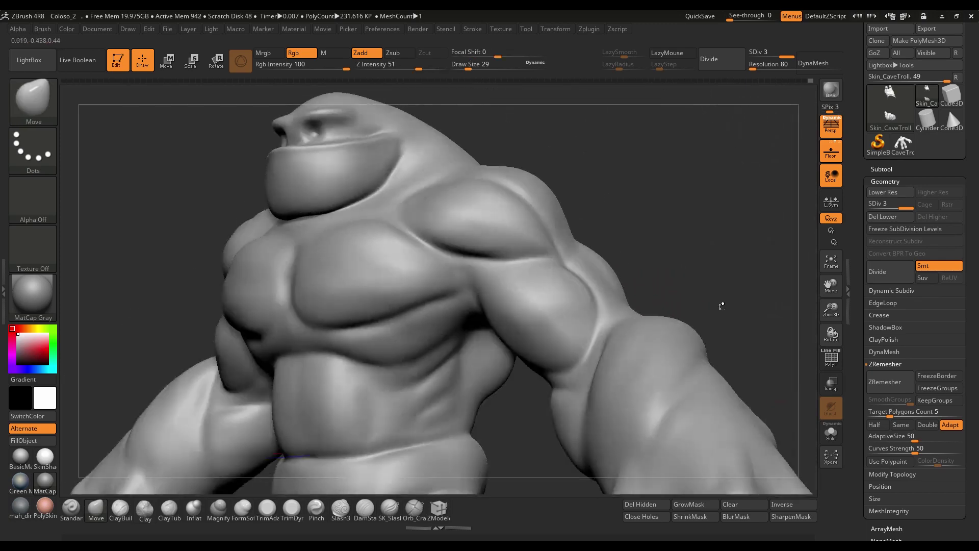
mouse_move(677, 252)
left_mouse_down()
mouse_move(649, 185)
mouse_move(656, 212)
mouse_move(556, 291)
mouse_move(662, 270)
mouse_move(666, 201)
mouse_move(544, 162)
mouse_move(663, 202)
mouse_move(656, 142)
mouse_move(655, 169)
mouse_move(698, 158)
left_mouse_up()
key("s")
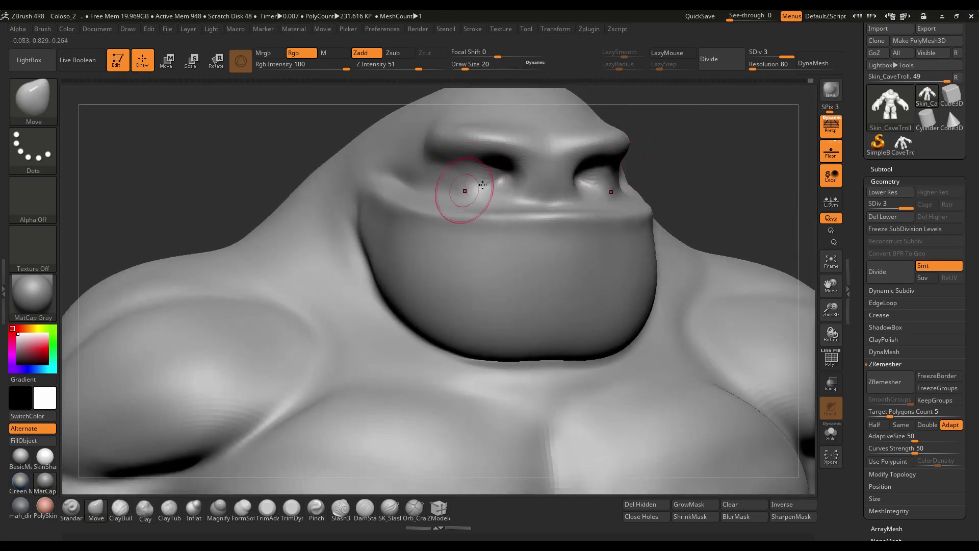
left_click_drag(510, 180, 493, 180)
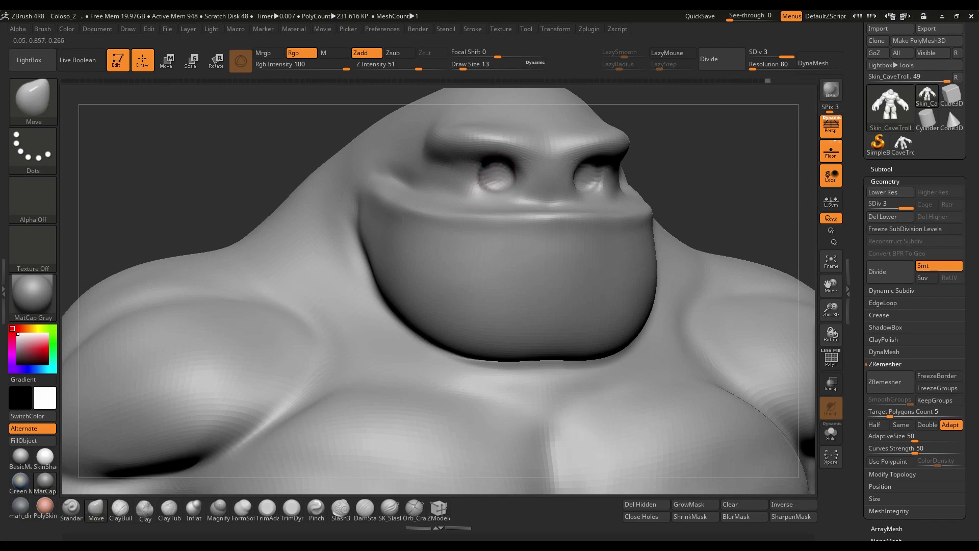
Step: Inspect the head from above, in profile and from the front
left_click_drag(662, 117, 513, 177)
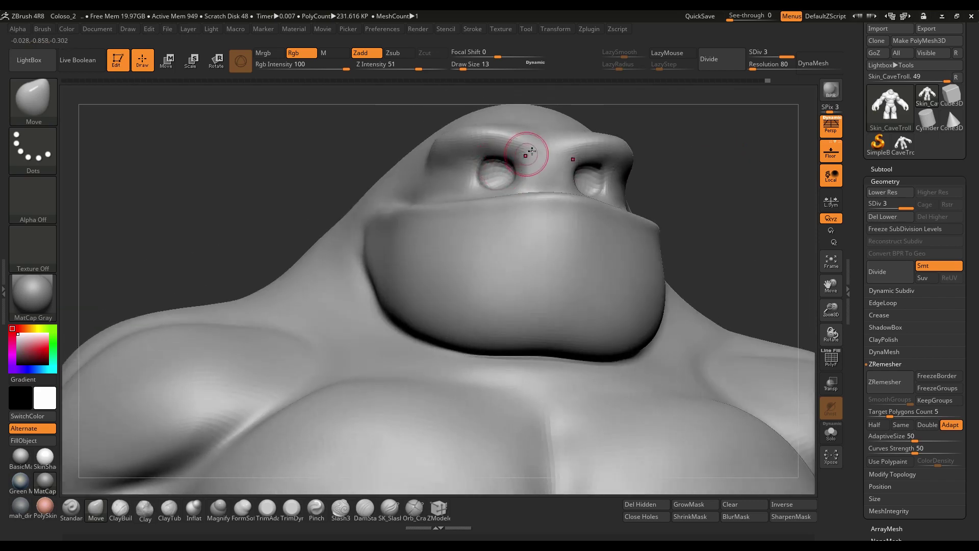
left_click_drag(531, 157, 463, 168)
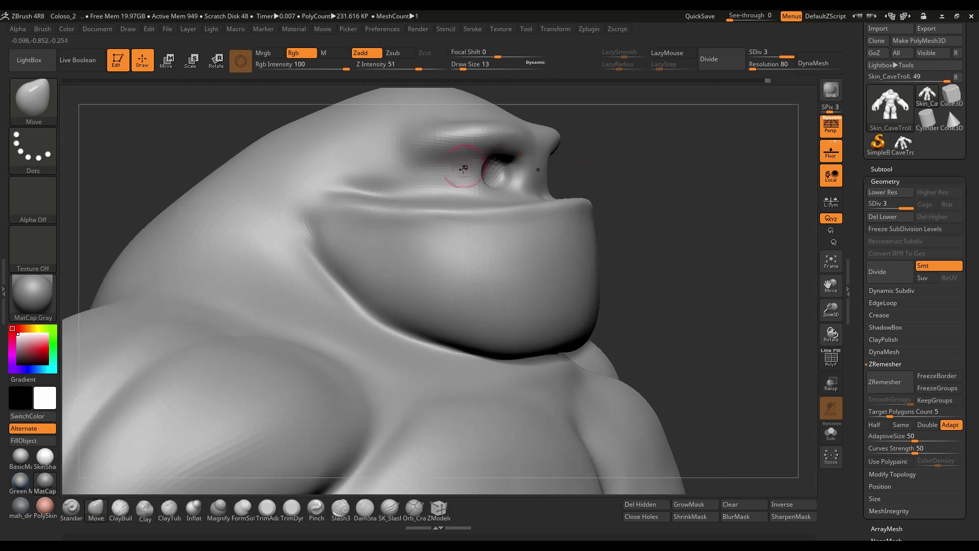
left_click_drag(601, 177, 608, 197)
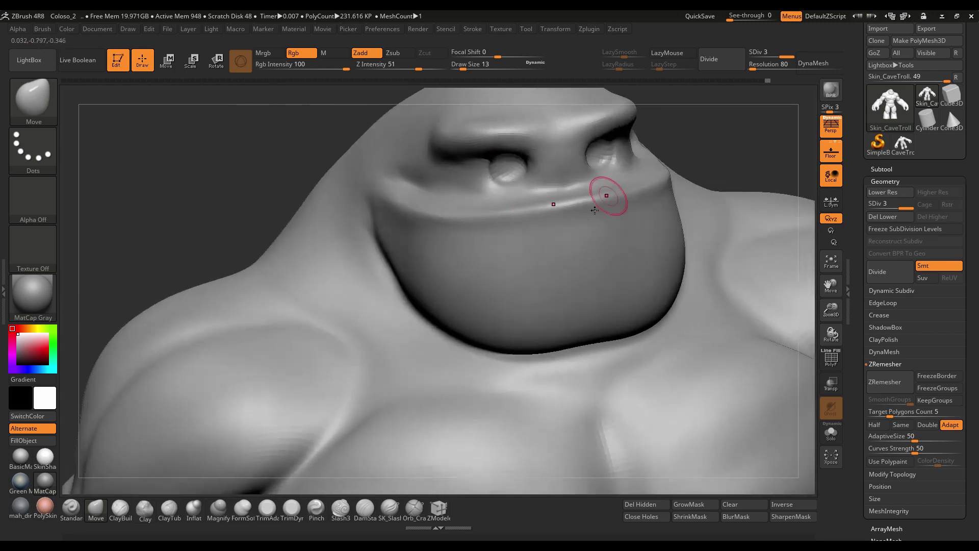
key("shift")
Step: Carve a DamStandard groove along the upper lip crease and the jaw edge
left_click(365, 507)
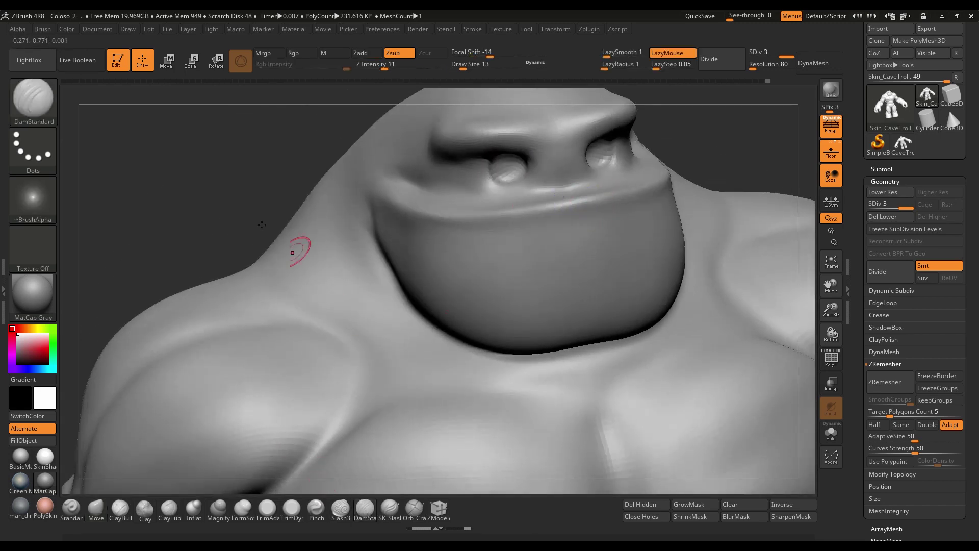
mouse_move(300, 250)
left_mouse_down()
mouse_move(197, 186)
mouse_move(413, 192)
left_mouse_up()
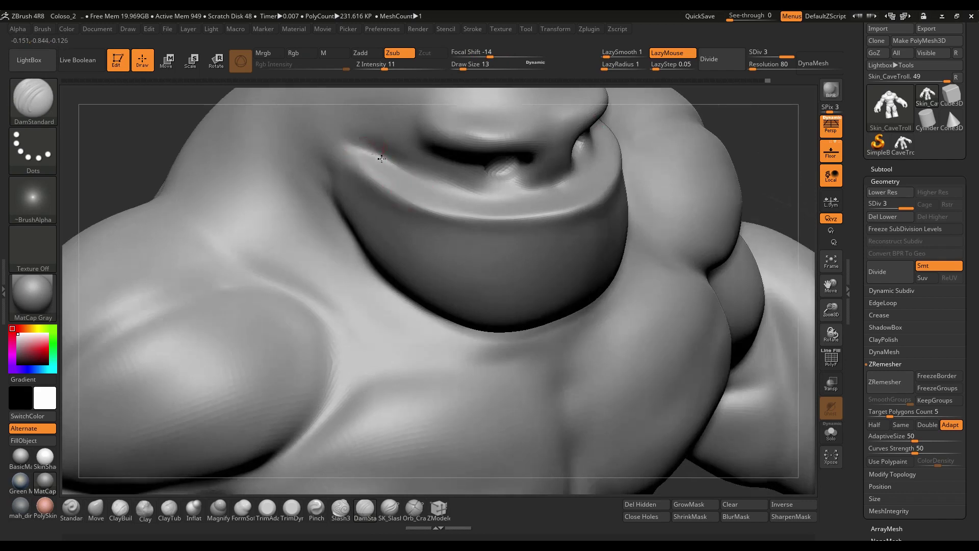
mouse_move(457, 191)
left_mouse_down()
mouse_move(540, 199)
mouse_move(568, 189)
mouse_move(470, 197)
mouse_move(428, 182)
left_mouse_up()
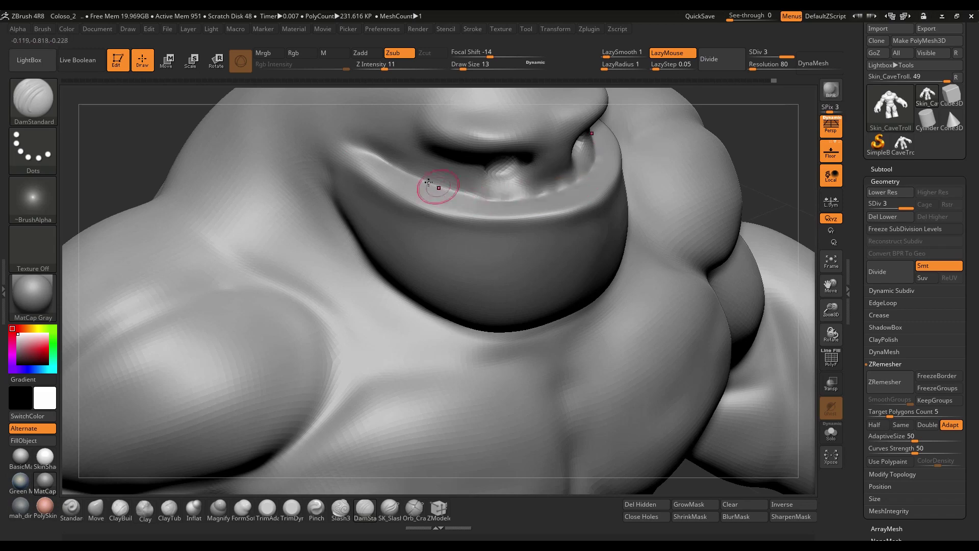
left_click_drag(106, 139, 359, 147)
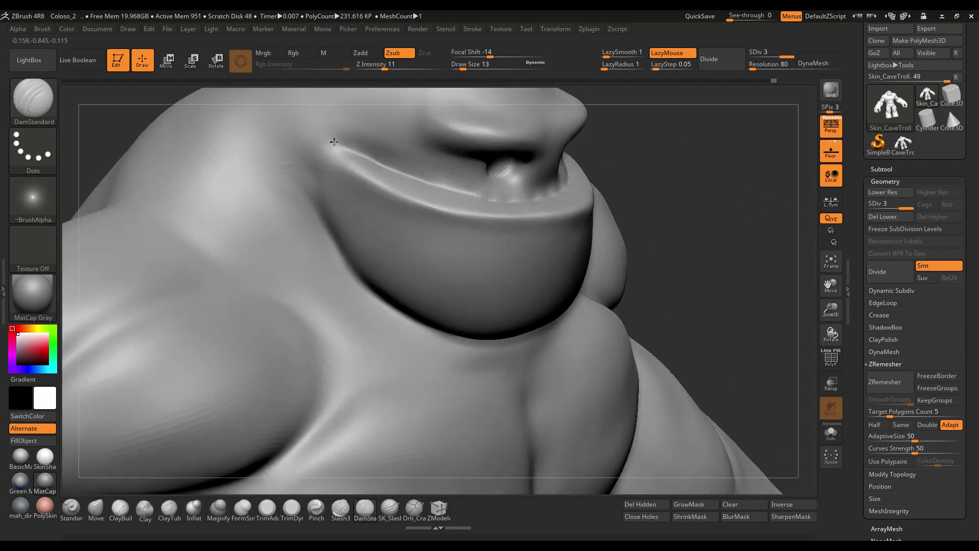
left_click_drag(311, 178, 350, 148)
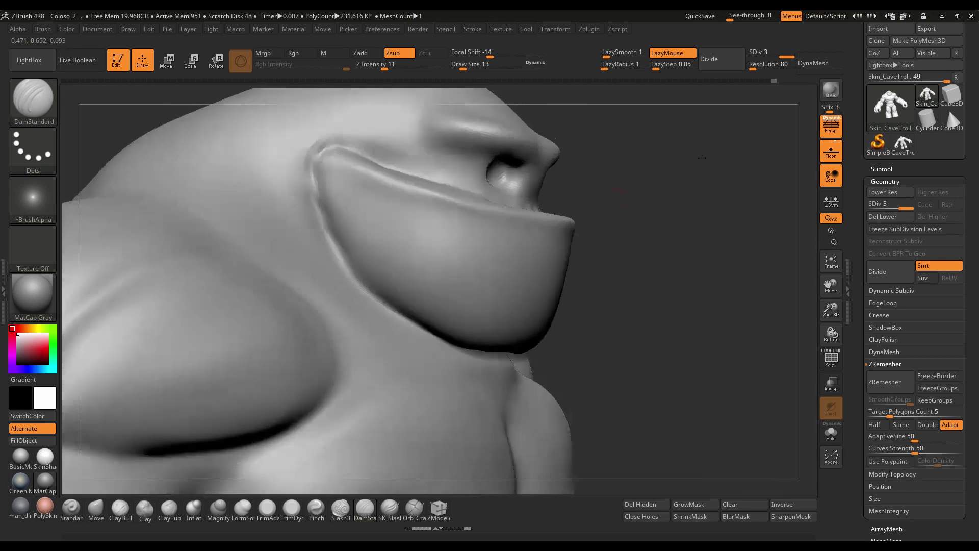
mouse_move(652, 214)
left_mouse_down()
mouse_move(674, 188)
mouse_move(637, 194)
left_mouse_up()
left_click_drag(335, 184, 386, 260)
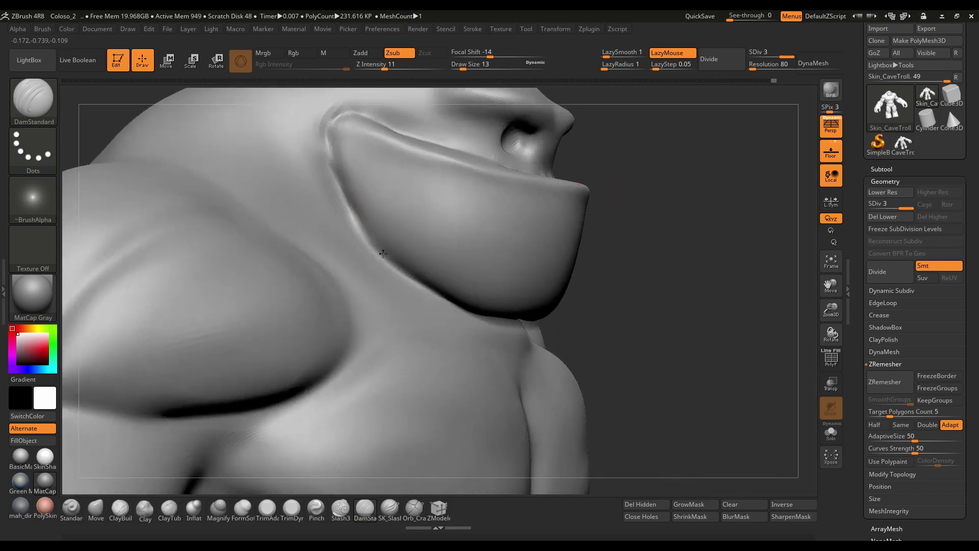
Step: Soften the crease under the brow, then zoom out to the head and chest
mouse_move(657, 299)
left_mouse_down()
mouse_move(699, 280)
mouse_move(723, 232)
mouse_move(643, 200)
left_mouse_up()
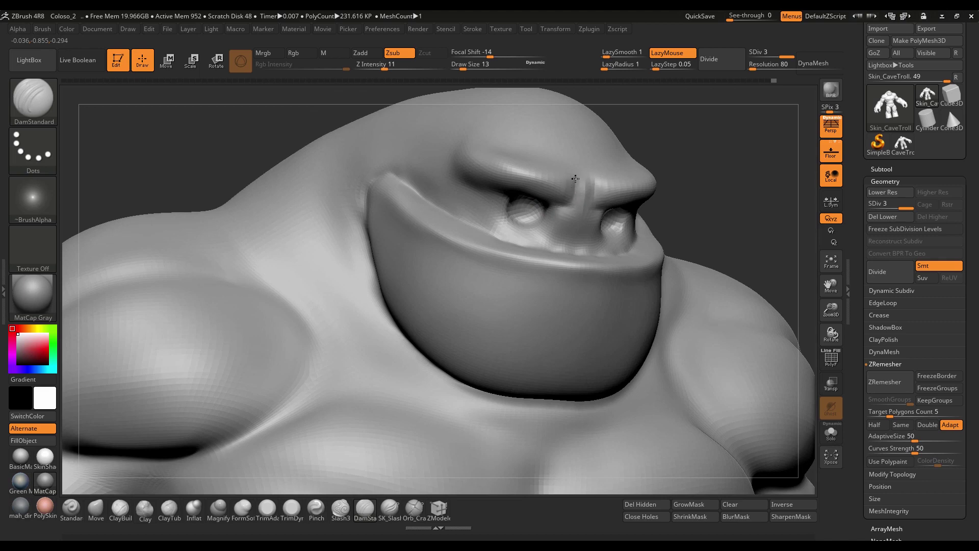
left_click_drag(679, 174, 658, 186)
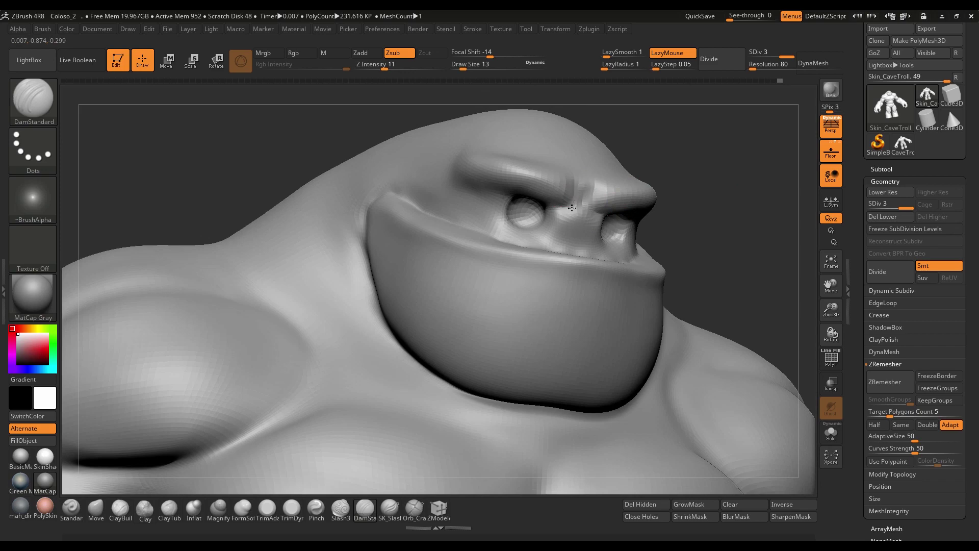
mouse_move(694, 153)
left_mouse_down()
mouse_move(539, 200)
mouse_move(490, 194)
left_mouse_up()
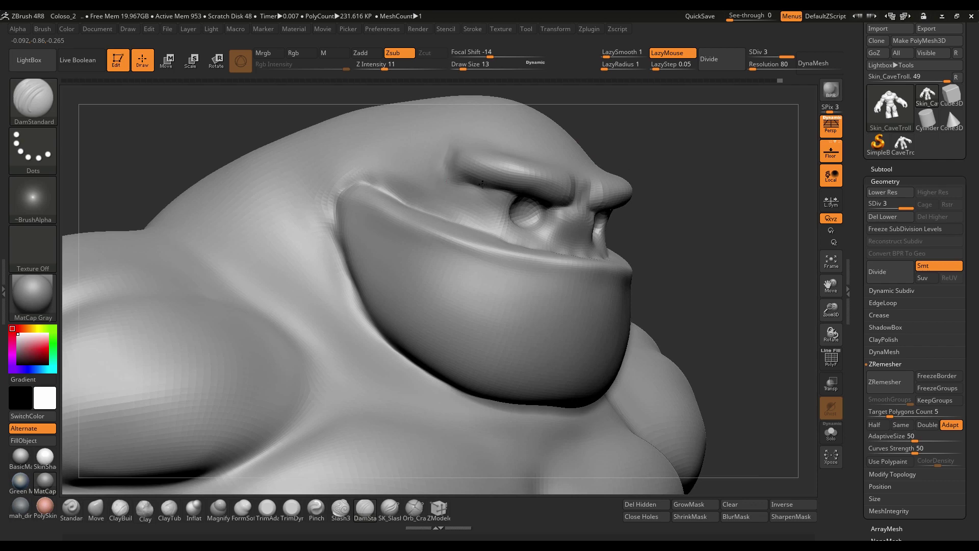
mouse_move(448, 158)
left_mouse_down("shift")
mouse_move(478, 178)
mouse_move(675, 147)
left_mouse_up("shift")
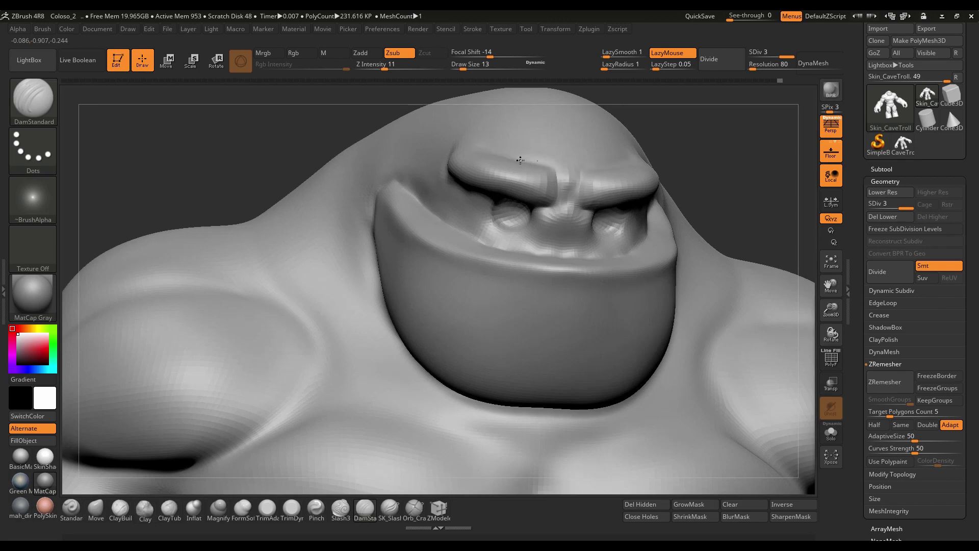
mouse_move(702, 154)
left_mouse_down()
mouse_move(716, 188)
mouse_move(629, 201)
mouse_move(706, 247)
mouse_move(734, 224)
mouse_move(688, 208)
mouse_move(663, 219)
mouse_move(586, 306)
mouse_move(496, 375)
left_mouse_up()
Step: Zoom and rotate to frame the knees and thighs
left_click_drag(372, 321, 436, 316, "alt")
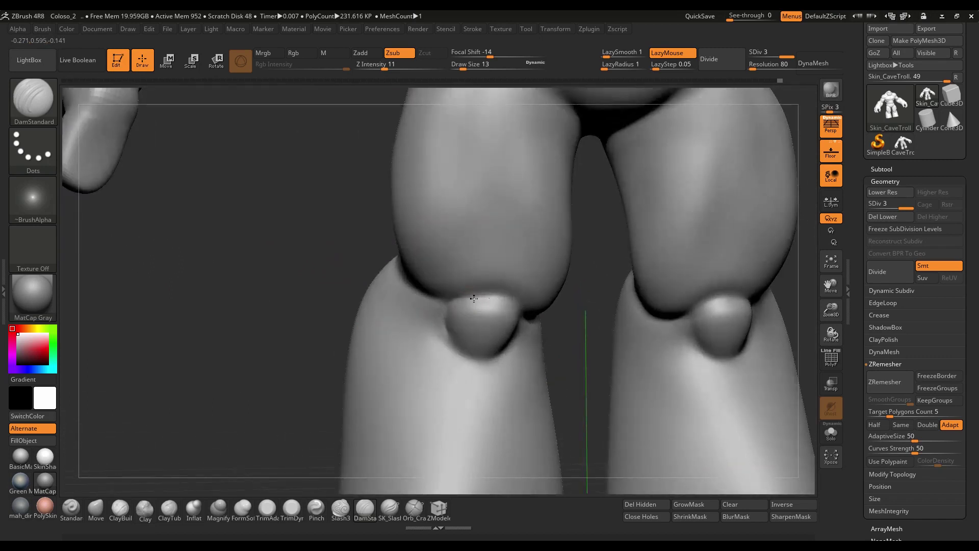
left_click_drag(587, 330, 513, 333)
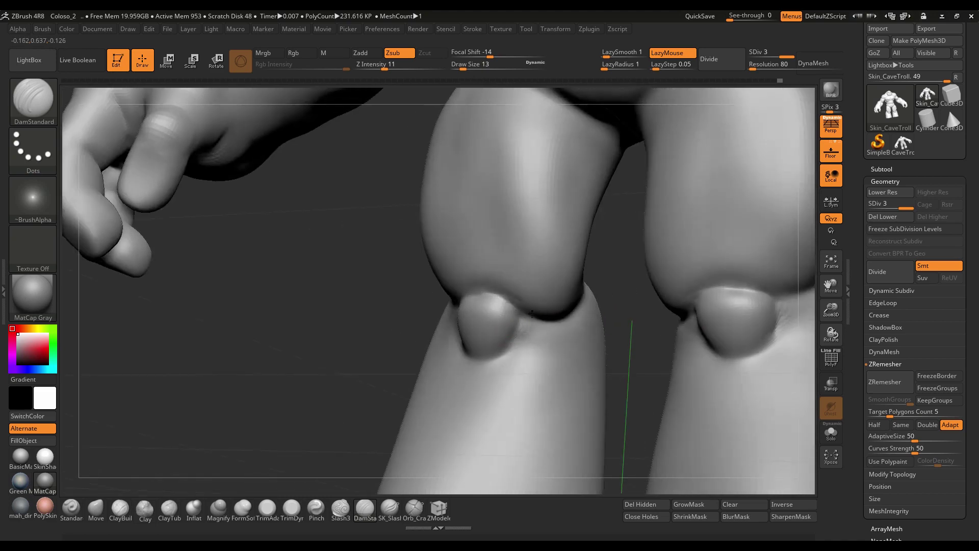
left_click_drag(607, 286, 378, 339)
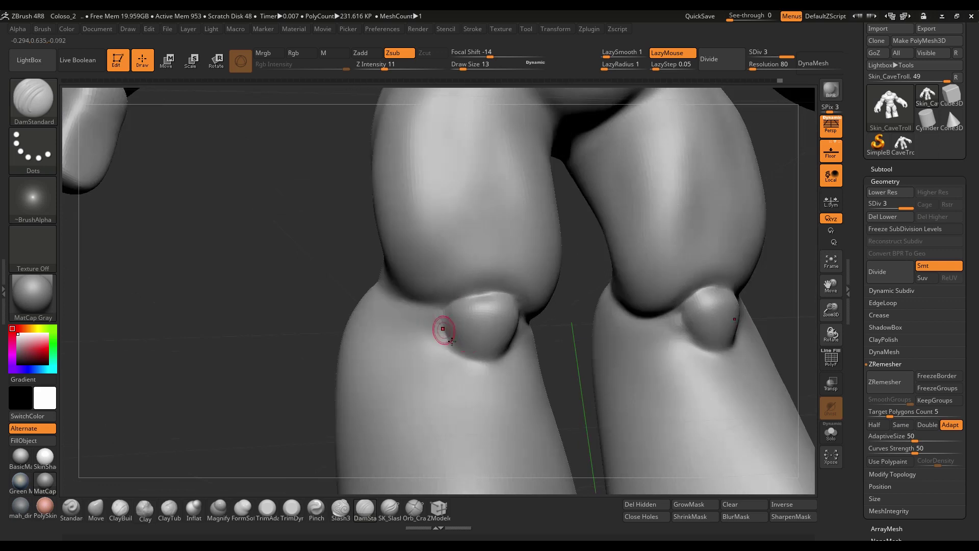
left_click_drag(547, 337, 510, 342)
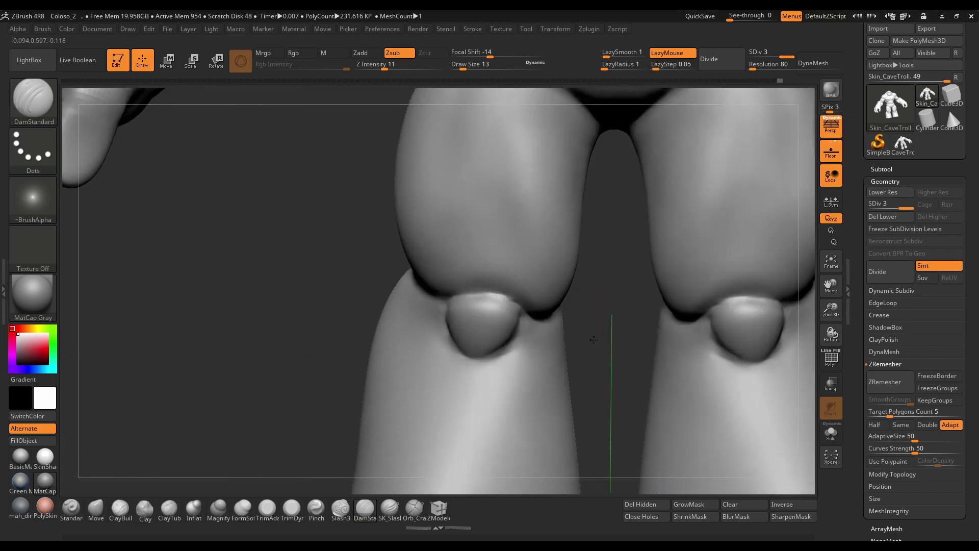
right_click_drag(520, 303, 554, 350, "ctrl")
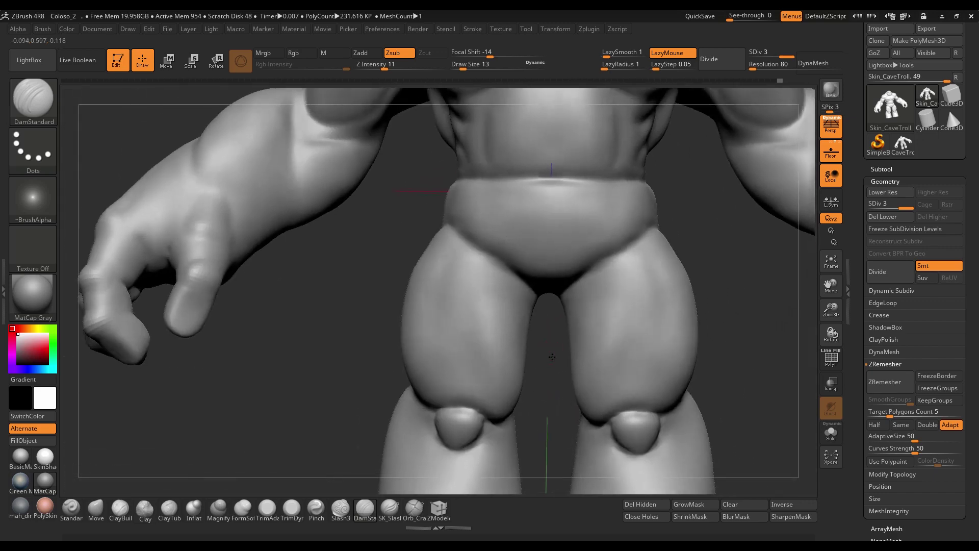
Step: At brush size 33, carve mirrored vertical creases into the thighs and smooth them
mouse_move(553, 349)
left_mouse_down()
mouse_move(555, 365)
mouse_move(437, 280)
mouse_move(463, 306)
left_mouse_up()
key("s")
mouse_move(456, 271)
left_mouse_down()
mouse_move(459, 339)
mouse_move(479, 365)
left_mouse_up()
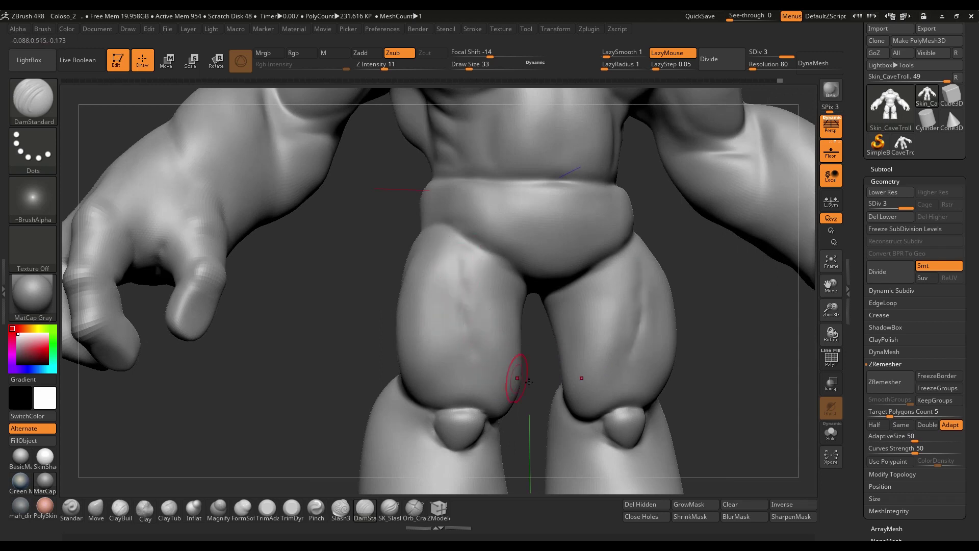
left_click_drag(529, 343, 515, 326)
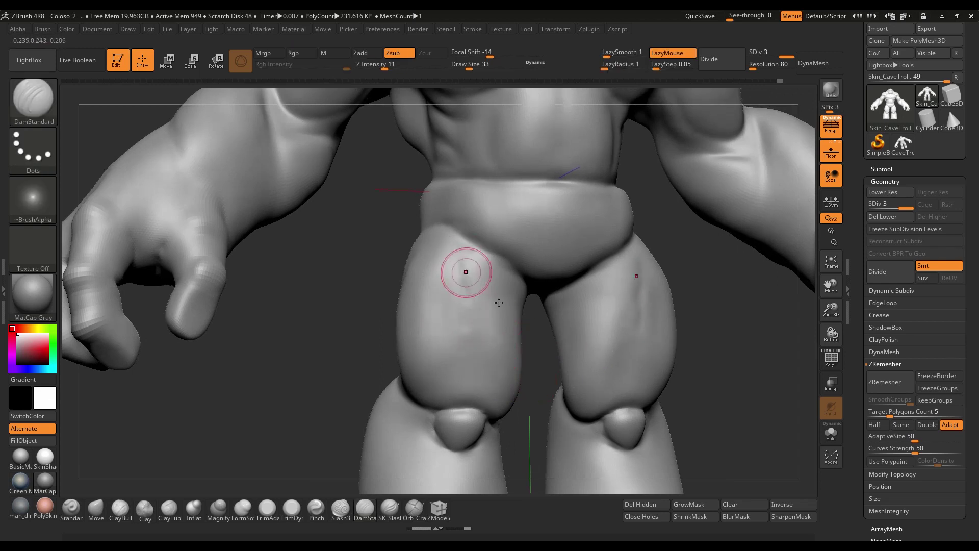
mouse_move(449, 250)
left_mouse_down()
mouse_move(489, 306)
mouse_move(474, 286)
left_mouse_up()
mouse_move(515, 331)
left_mouse_down()
mouse_move(536, 343)
mouse_move(482, 285)
left_mouse_up()
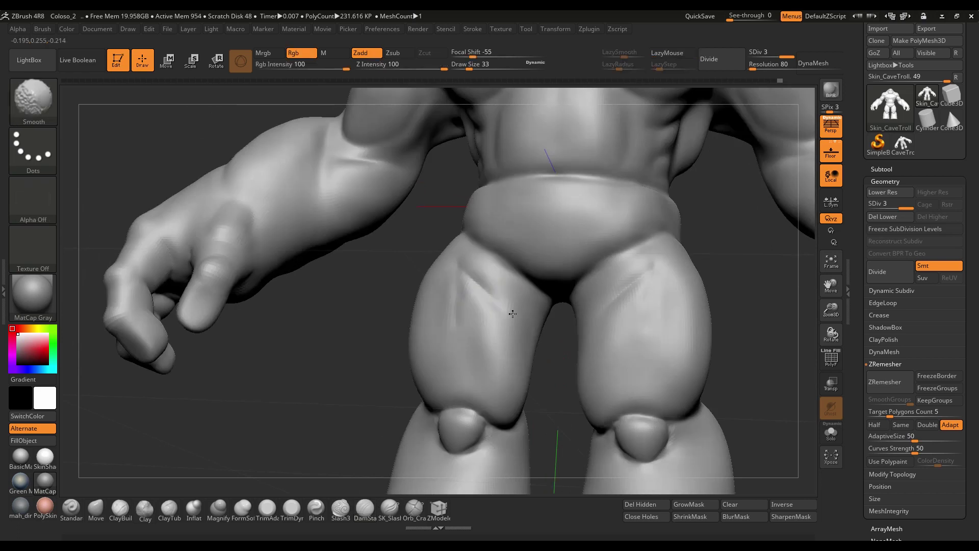
mouse_move(530, 311)
left_mouse_down()
mouse_move(520, 383)
mouse_move(480, 364)
mouse_move(439, 398)
left_mouse_up()
mouse_move(446, 363)
left_mouse_down()
mouse_move(438, 302)
mouse_move(448, 321)
left_mouse_up()
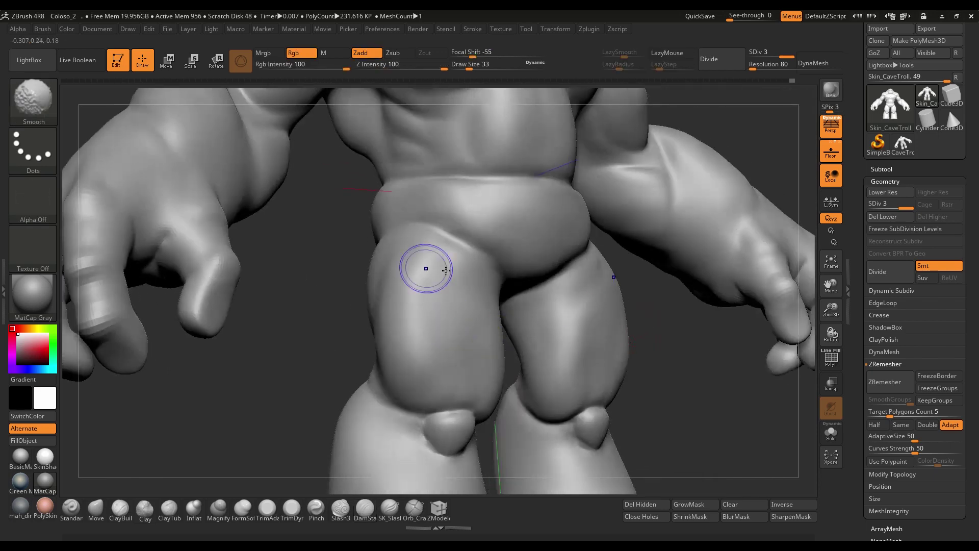
key("f")
mouse_move(594, 323)
left_mouse_down()
mouse_move(574, 301)
mouse_move(481, 291)
left_mouse_up()
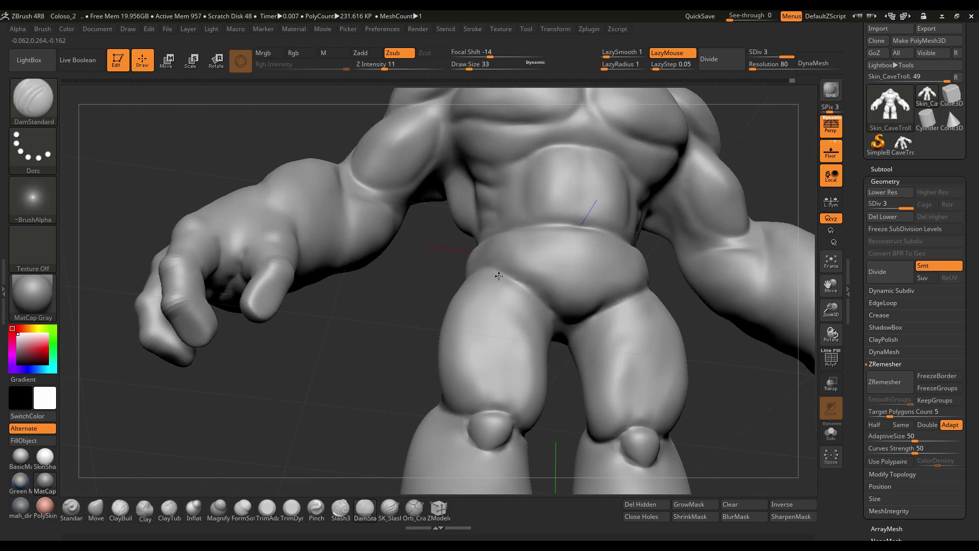
Step: From below, deepen and extend the left groin crease, then return to a three-quarter view
left_click_drag(539, 316, 556, 321)
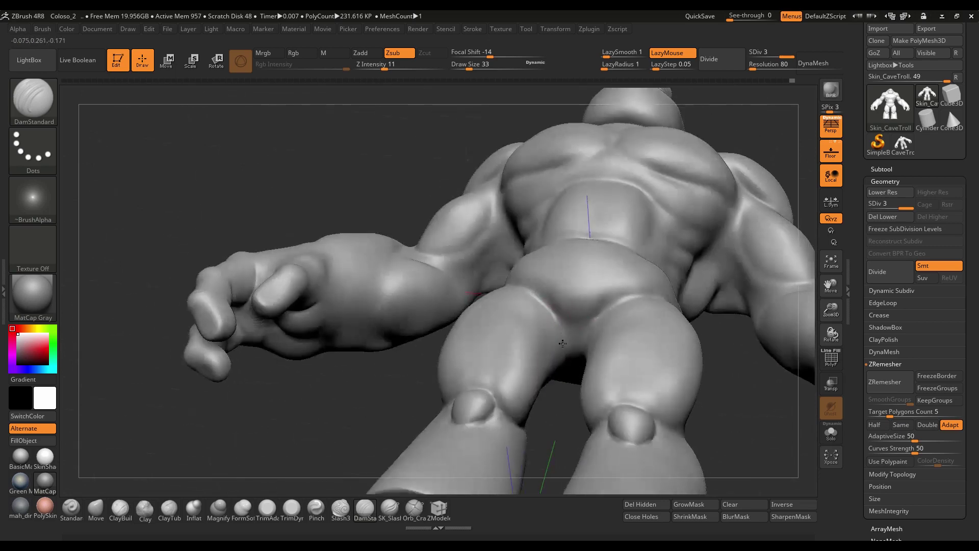
left_click_drag(551, 314, 561, 329)
mouse_move(695, 220)
left_mouse_down()
mouse_move(703, 317)
mouse_move(701, 176)
mouse_move(561, 146)
left_mouse_up()
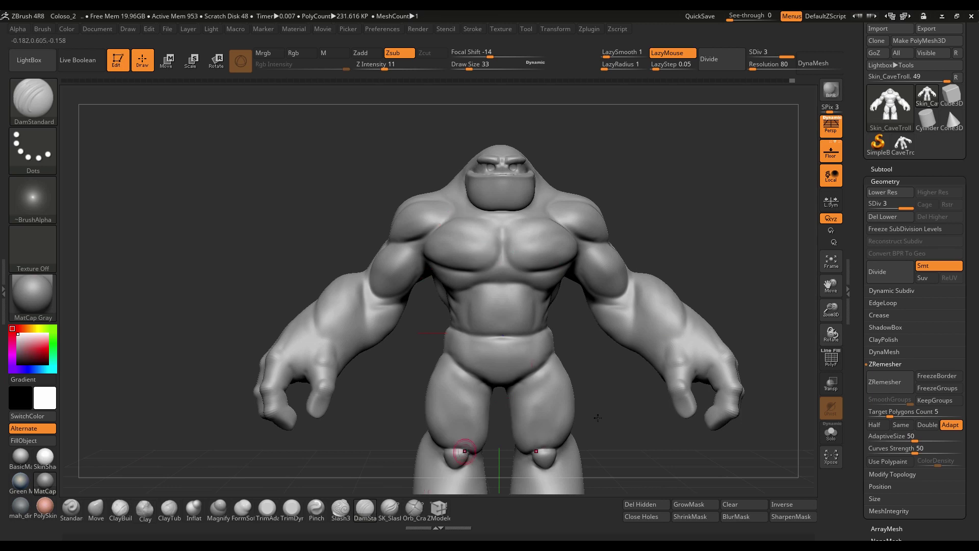
mouse_move(637, 238)
left_mouse_down()
mouse_move(691, 206)
mouse_move(637, 201)
left_mouse_up()
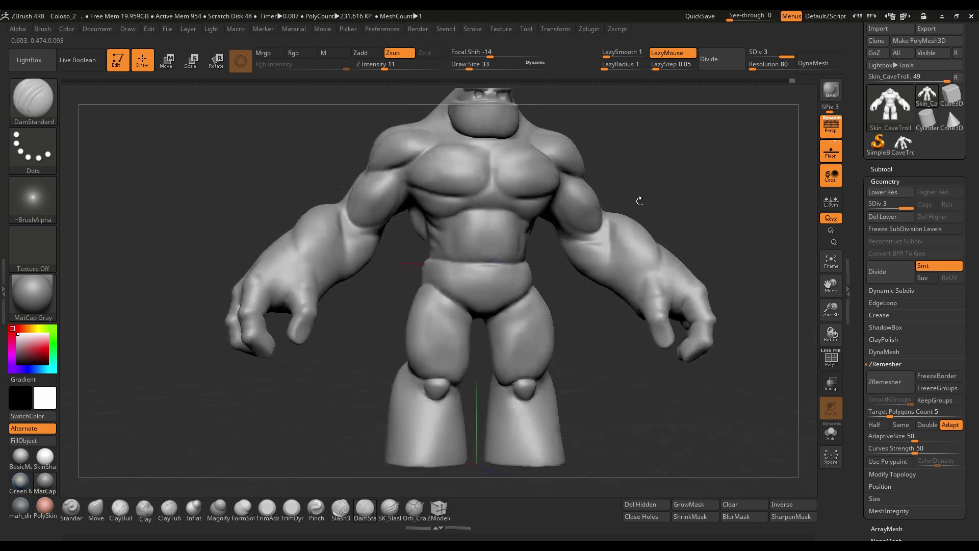
Step: Switch to the Orb_Cracks1 brush and set Draw Size 17 and Z Intensity 16
left_click(422, 509)
mouse_move(744, 285)
left_mouse_down("alt")
mouse_move(763, 204)
mouse_move(634, 208)
left_mouse_up("alt")
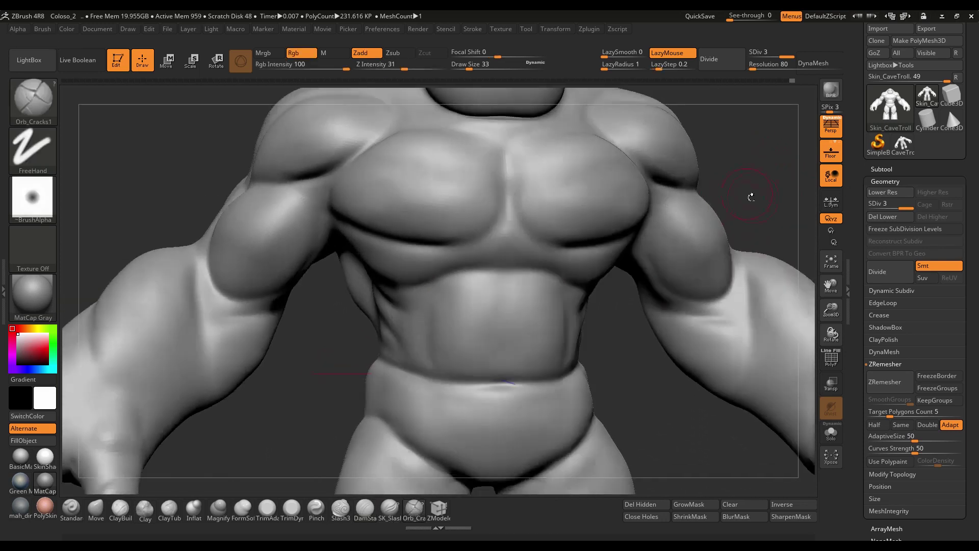
key("s")
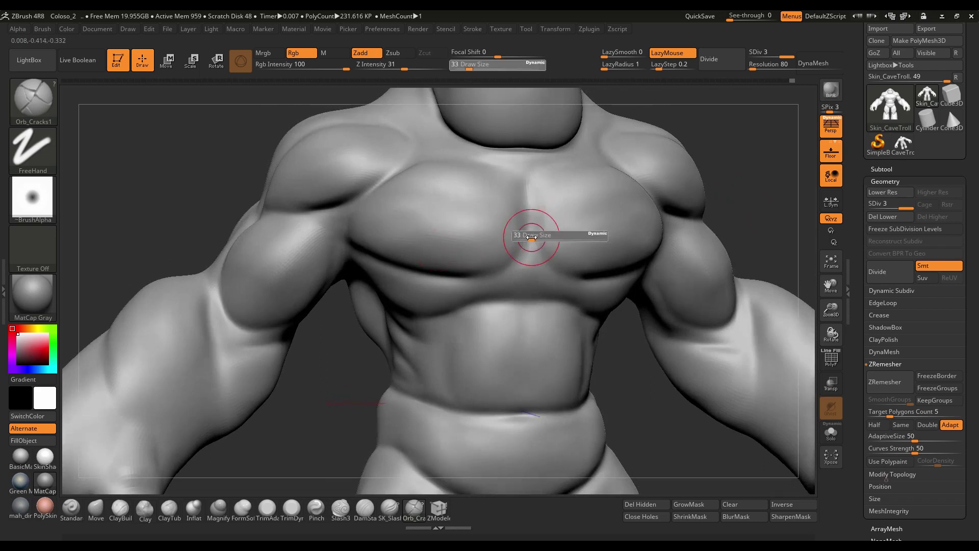
left_click_drag(533, 229, 527, 233)
key("s")
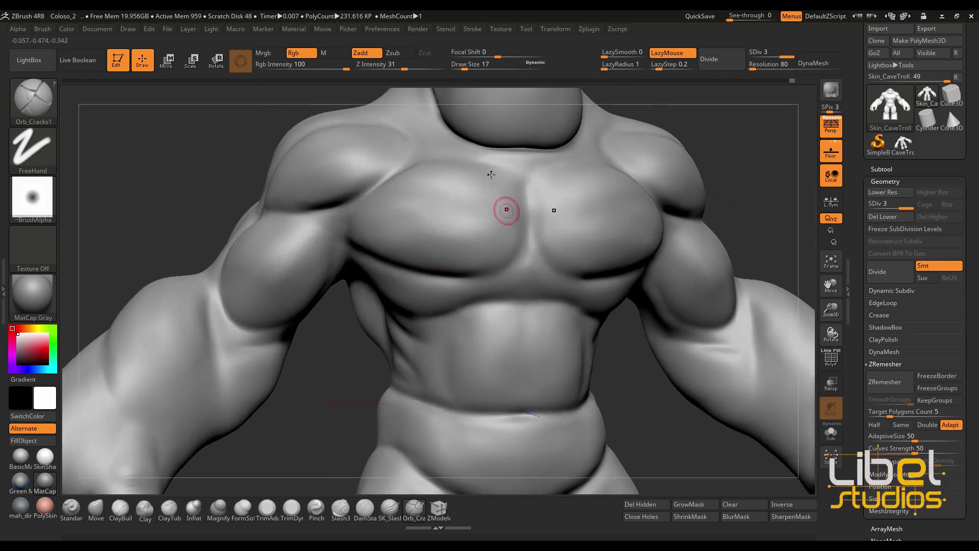
left_click_drag(404, 68, 391, 68)
Step: Carve and deepen a crease along the upper chest toward the armpit
left_click_drag(740, 197, 729, 200, "shift")
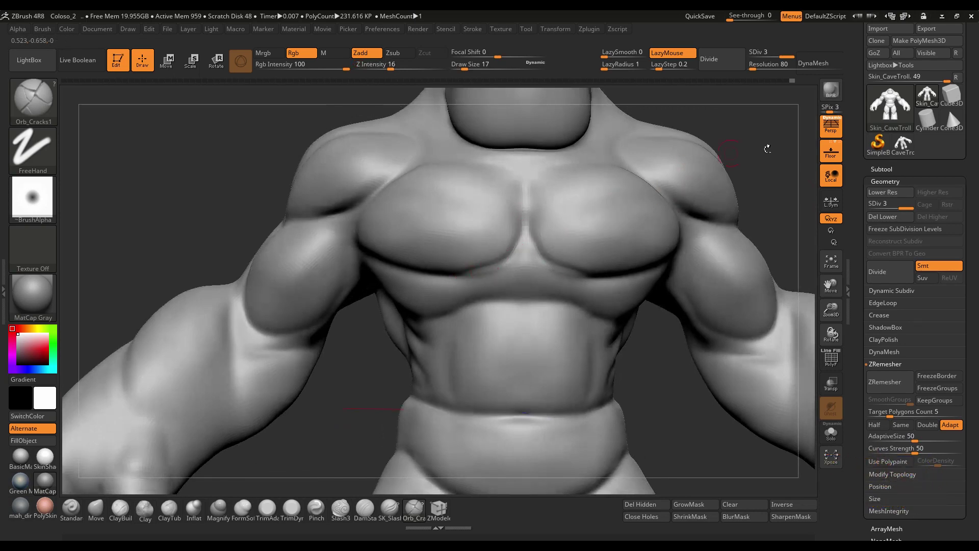
left_click_drag(767, 149, 750, 153)
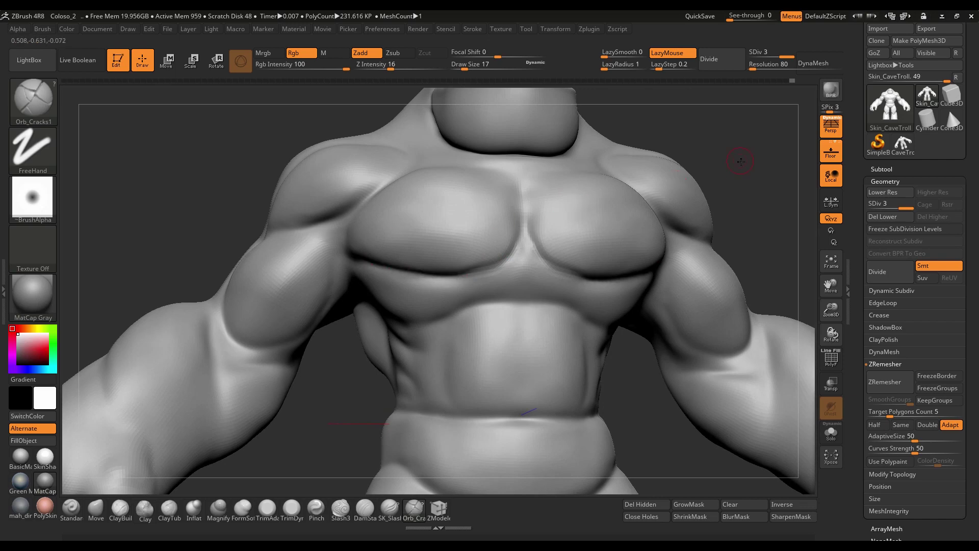
mouse_move(738, 157)
left_mouse_down()
mouse_move(703, 168)
mouse_move(477, 180)
left_mouse_up()
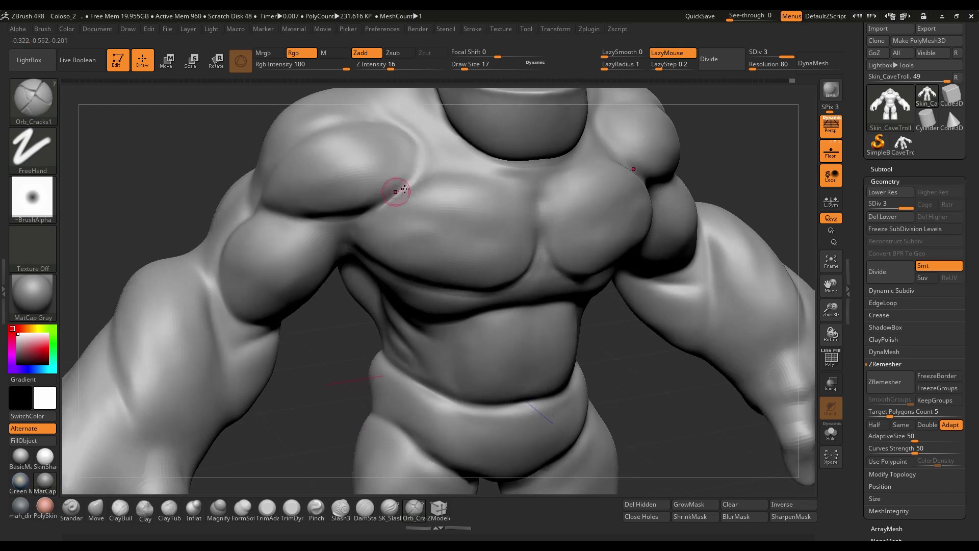
left_click_drag(338, 226, 362, 259)
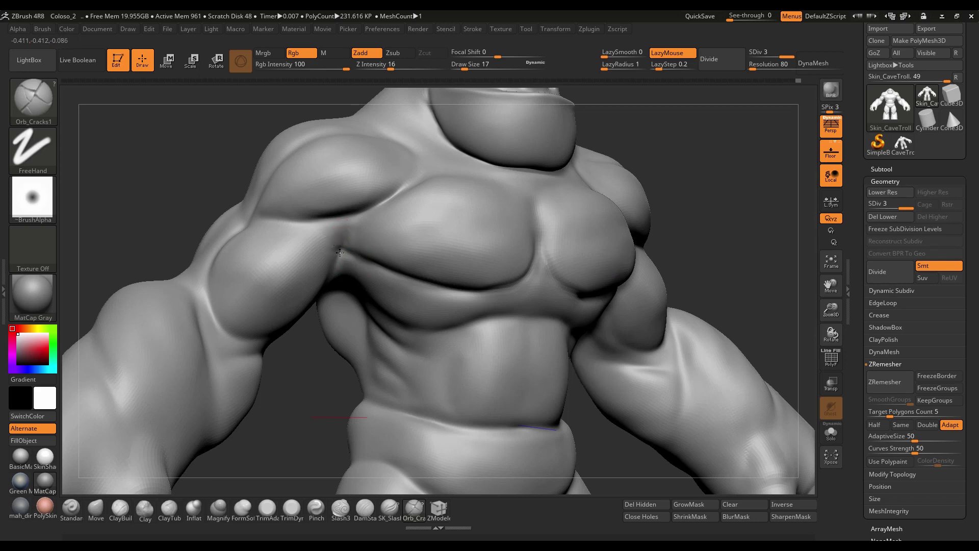
mouse_move(393, 197)
left_mouse_down()
mouse_move(316, 227)
mouse_move(270, 220)
left_mouse_up()
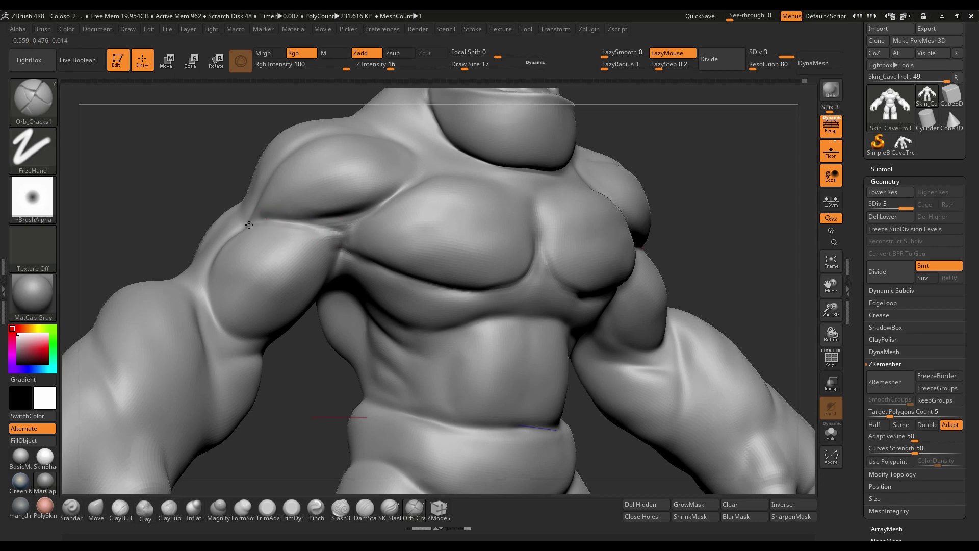
left_click_drag(331, 232, 402, 193)
mouse_move(710, 215)
left_mouse_down()
mouse_move(732, 190)
mouse_move(452, 269)
left_mouse_up()
left_click_drag(371, 333, 509, 306)
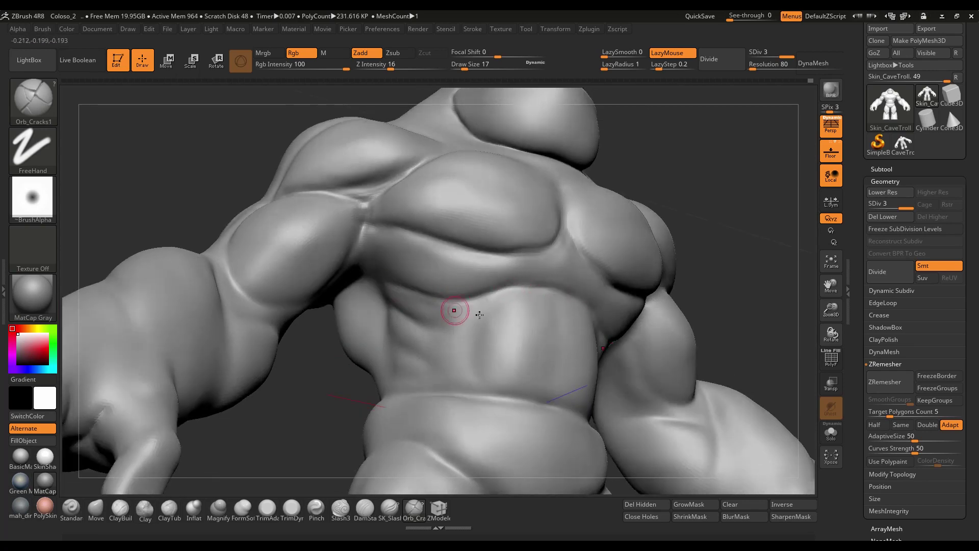
Step: Carve deep, curved and diagonal crack creases across the upper and lower abdomen
right_click_drag(454, 310, 429, 305)
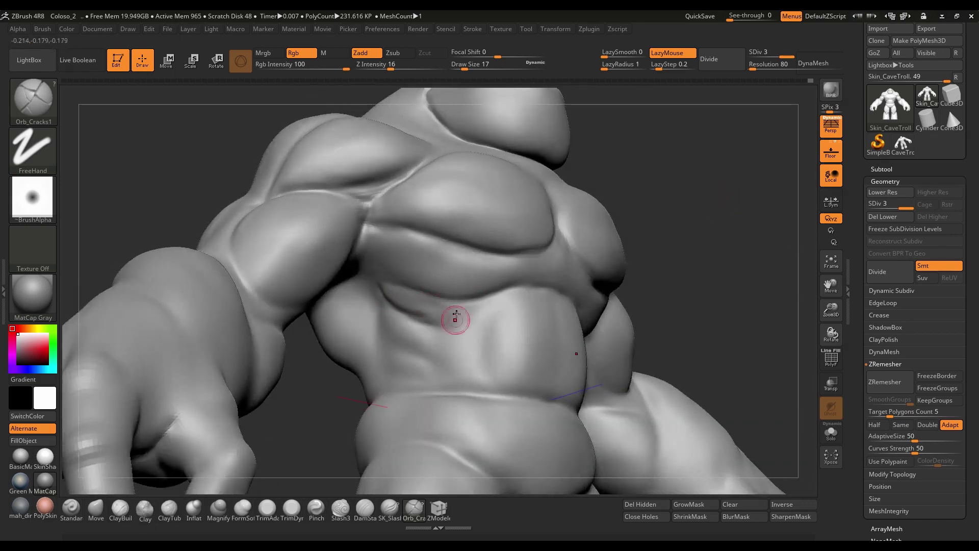
mouse_move(455, 320)
left_mouse_down()
mouse_move(437, 316)
mouse_move(437, 306)
mouse_move(430, 328)
mouse_move(448, 334)
left_mouse_up()
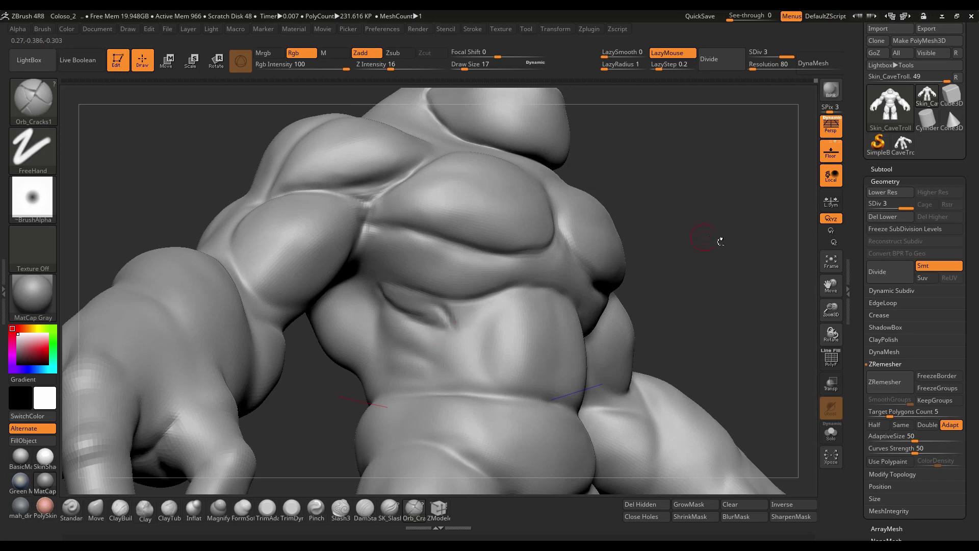
left_click_drag(704, 238, 381, 301)
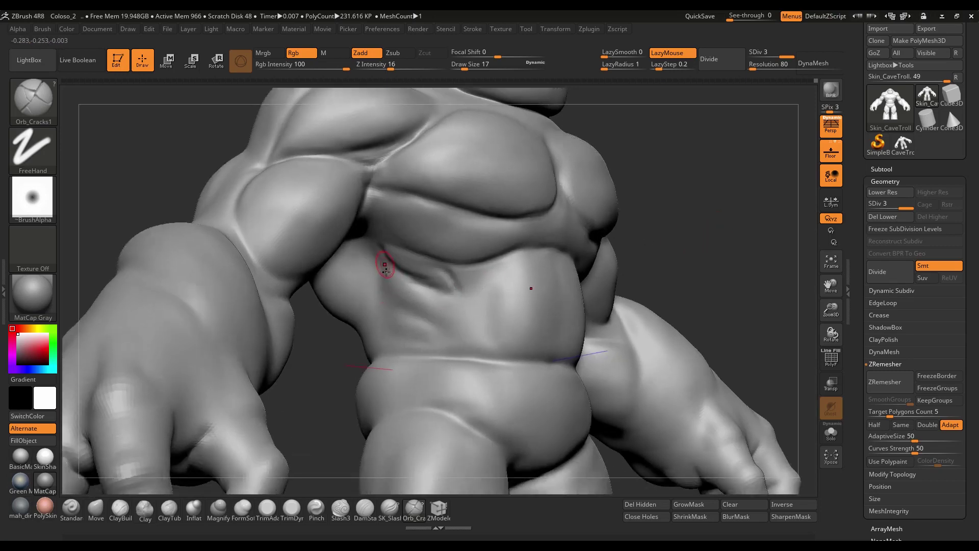
left_click_drag(385, 266, 400, 308)
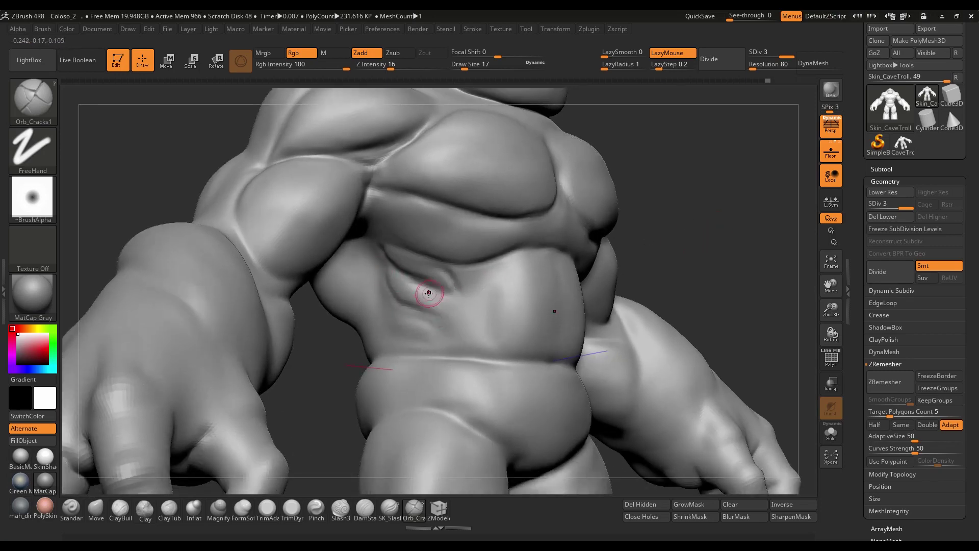
left_click_drag(430, 298, 452, 321)
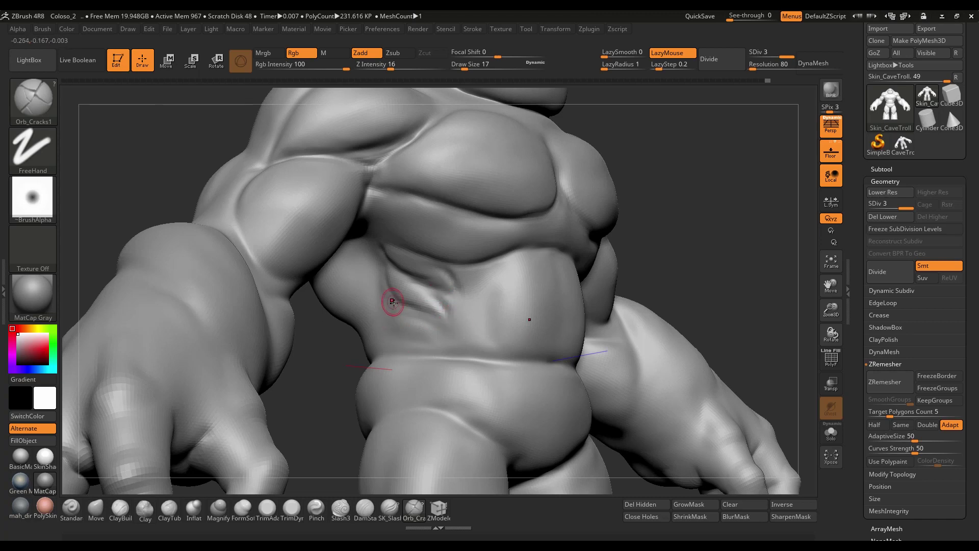
mouse_move(393, 306)
left_mouse_down()
mouse_move(428, 344)
mouse_move(433, 335)
left_mouse_up()
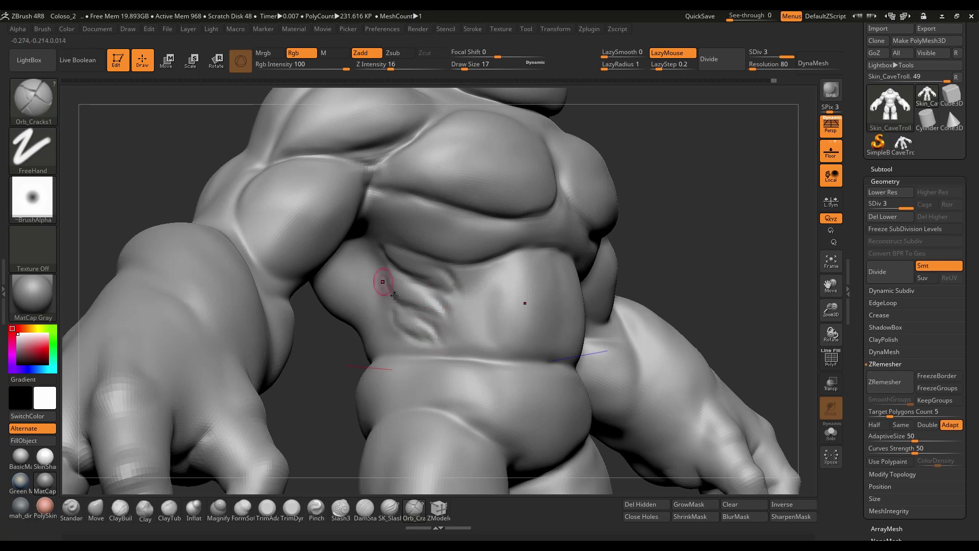
Step: Deepen the abdomen crease upward and soften part of it with Shift-smoothing
mouse_move(692, 271)
left_mouse_down()
mouse_move(510, 285)
mouse_move(467, 360)
left_mouse_up()
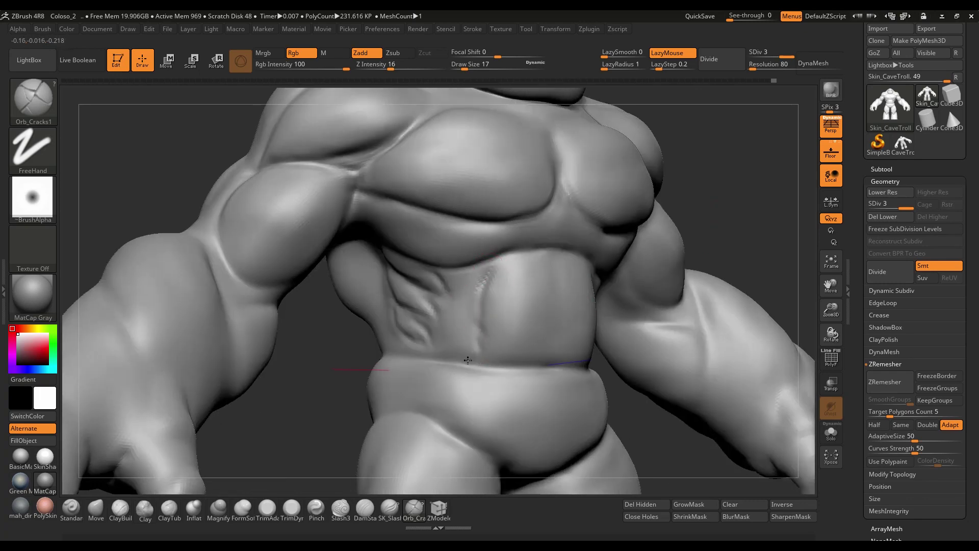
left_click_drag(487, 291, 495, 264)
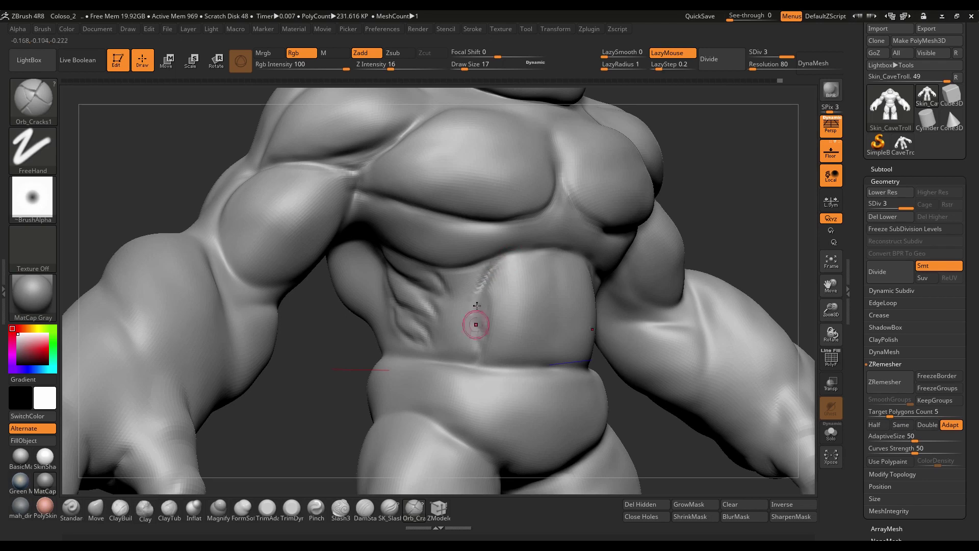
key("shift")
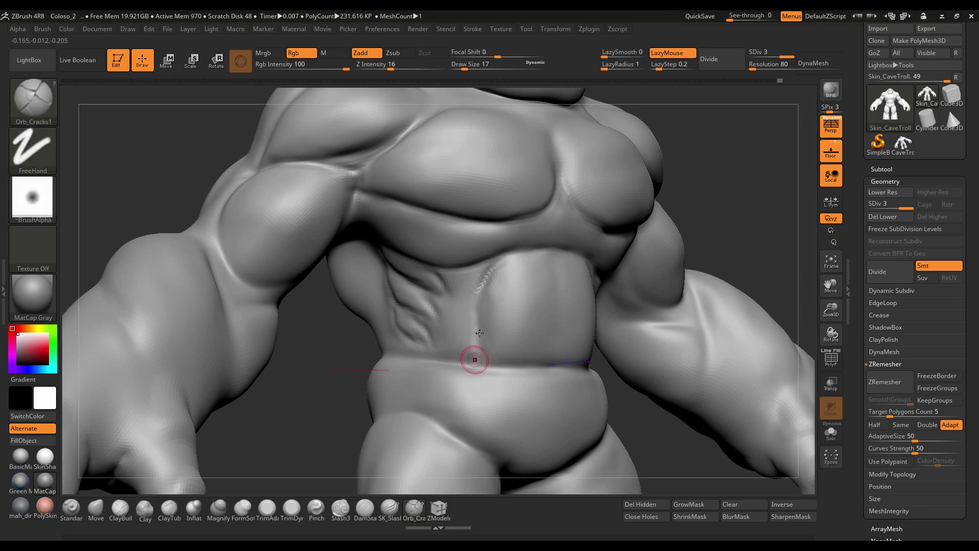
left_click_drag(516, 252, 517, 256)
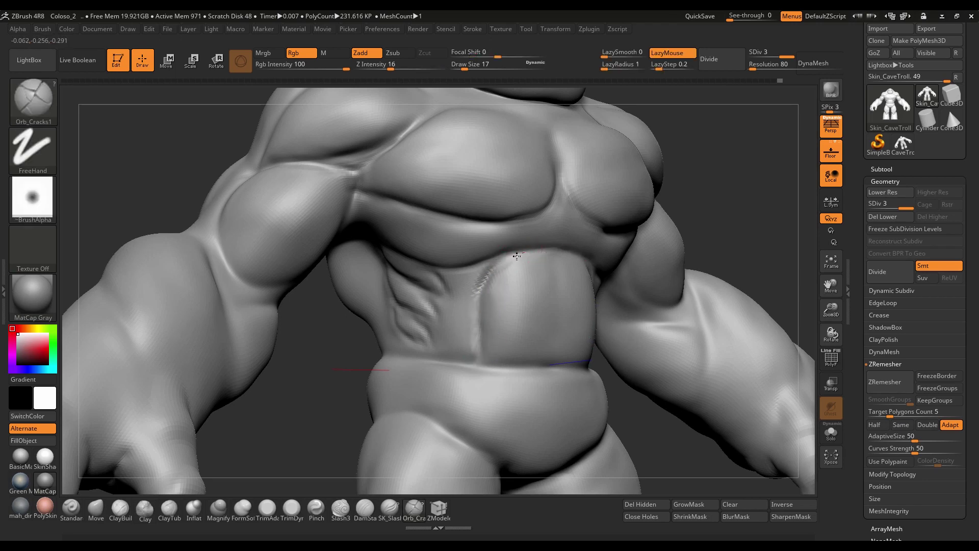
left_click_drag(771, 187, 499, 277)
key("shift")
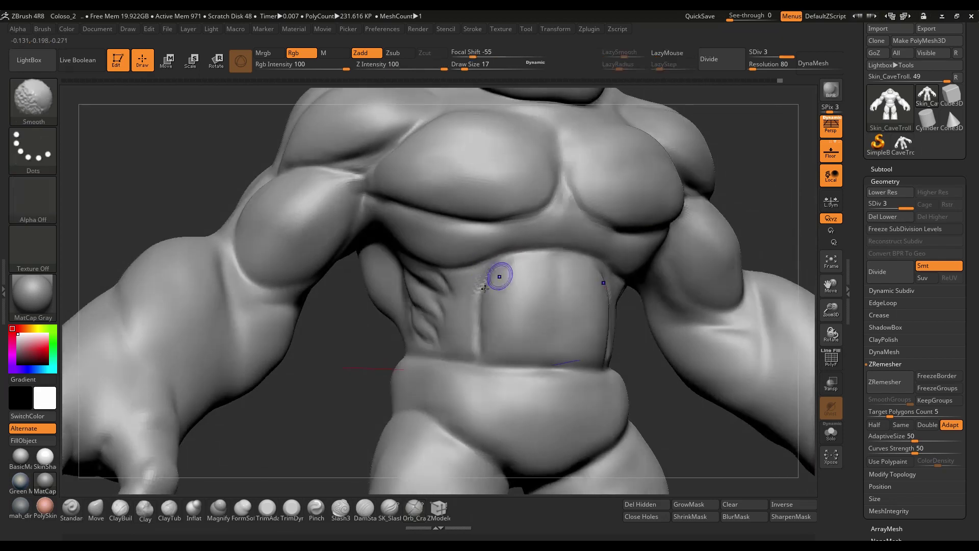
left_click_drag(663, 209, 323, 280)
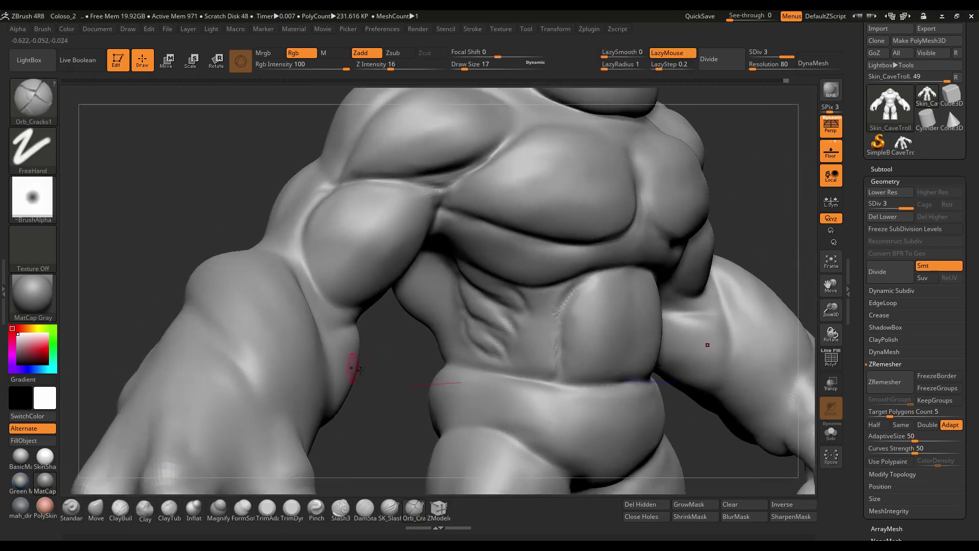
Step: From a low frontal angle, carve and deepen a crease groove along the armpit fold, then Shift-smooth it
mouse_move(352, 368)
left_mouse_down()
mouse_move(343, 216)
mouse_move(308, 264)
left_mouse_up()
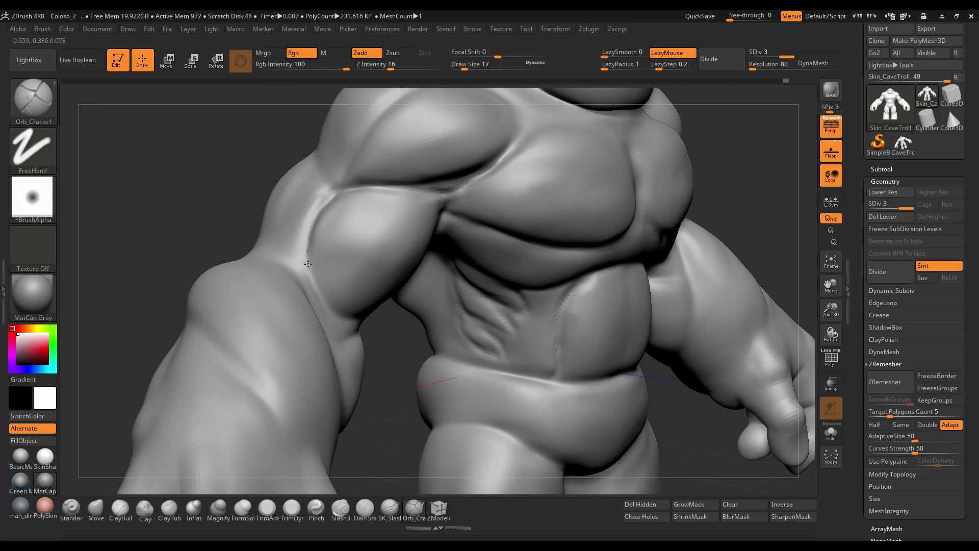
left_click_drag(334, 316, 361, 323)
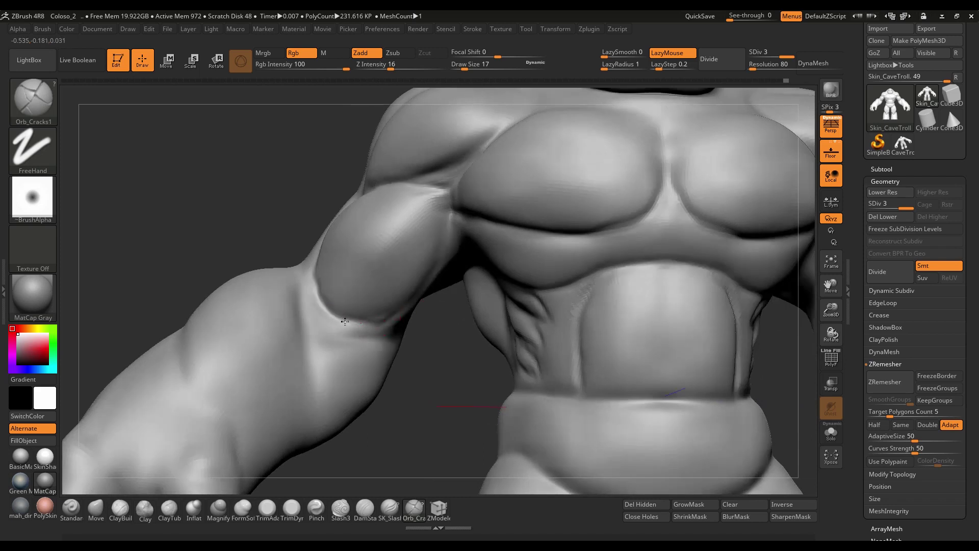
left_click_drag(365, 320, 379, 320)
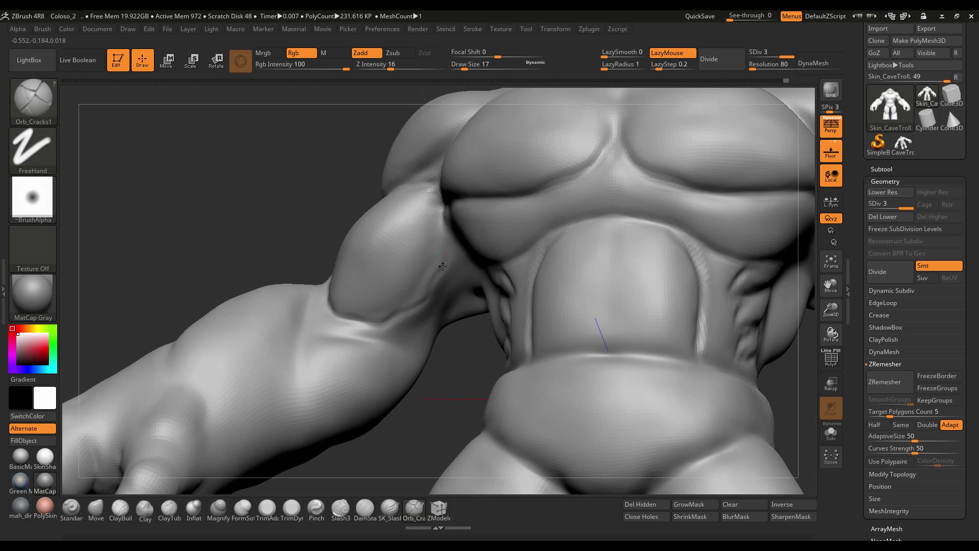
left_click_drag(426, 301, 376, 329)
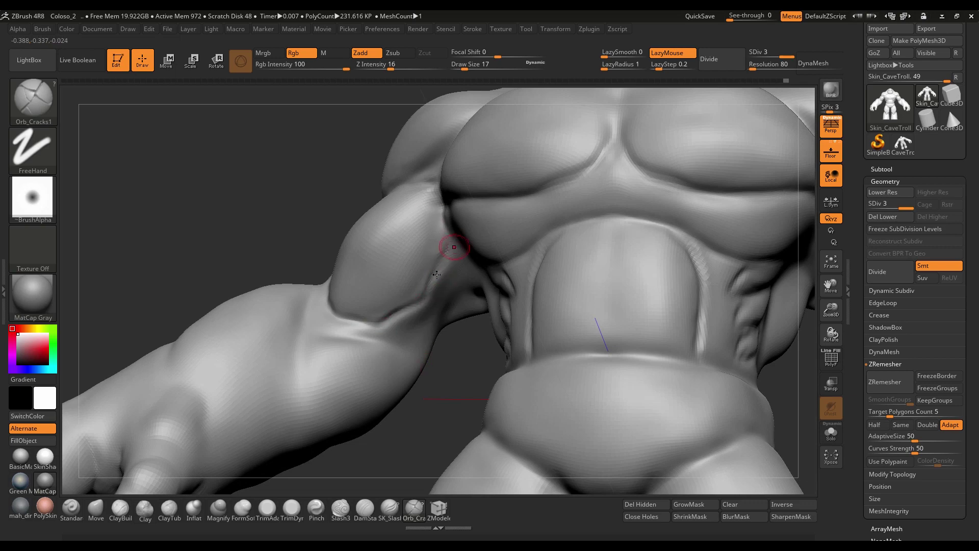
left_click_drag(436, 275, 425, 299)
key("shift")
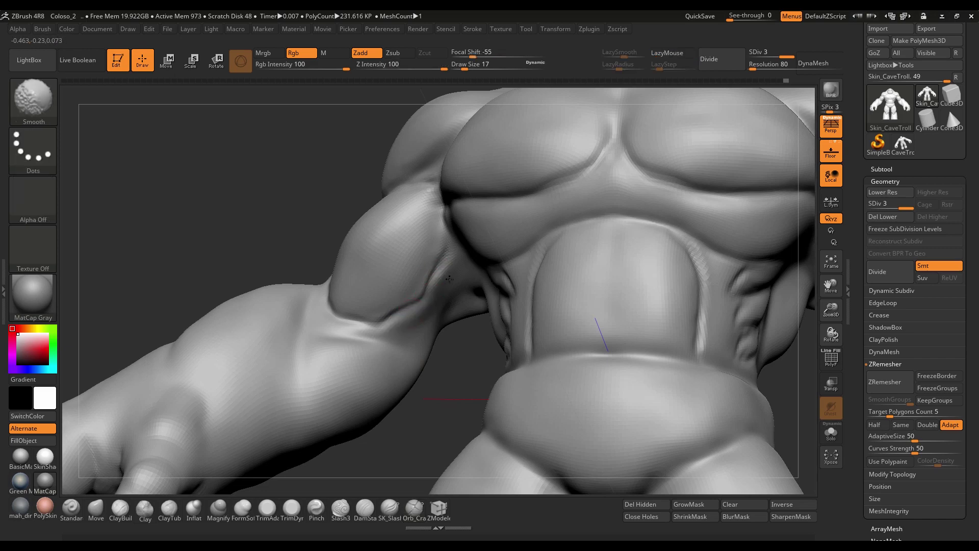
mouse_move(448, 401)
left_mouse_down()
mouse_move(451, 354)
mouse_move(418, 332)
mouse_move(586, 335)
left_mouse_up()
mouse_move(734, 387)
left_mouse_down()
mouse_move(699, 376)
mouse_move(526, 402)
left_mouse_up()
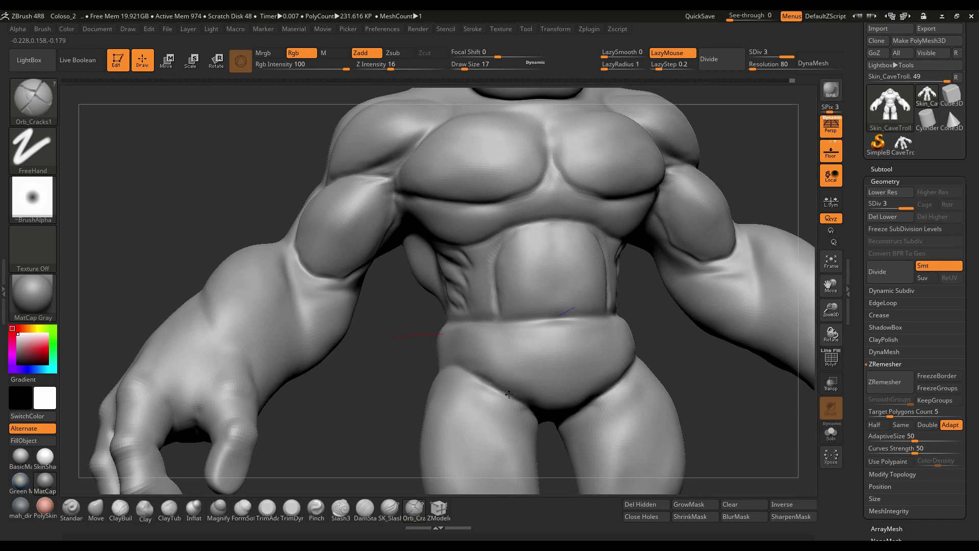
Step: Add one crease stroke across the lower torso, then orbit down to a close view of the knees
left_click_drag(479, 386, 646, 378)
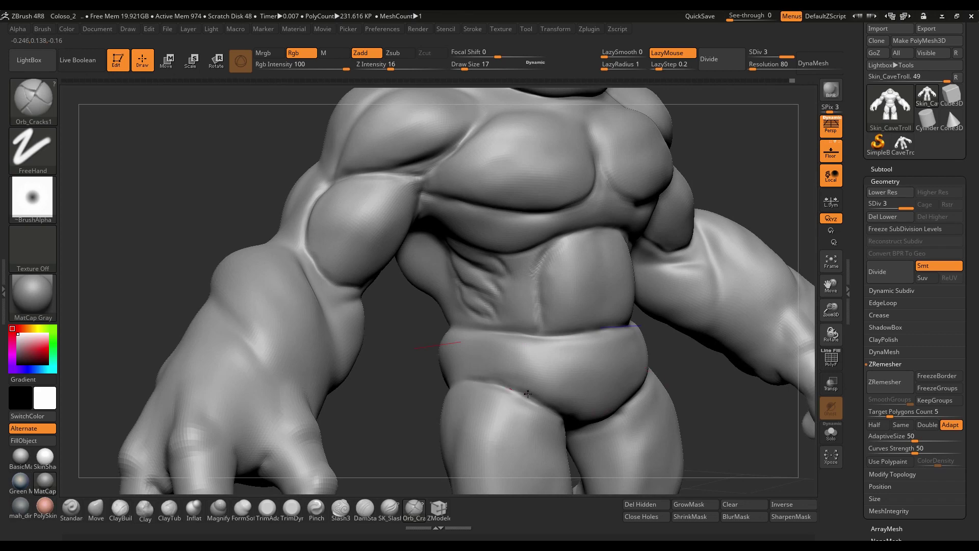
mouse_move(682, 398)
left_mouse_down()
mouse_move(579, 457)
mouse_move(518, 387)
mouse_move(488, 327)
left_mouse_up()
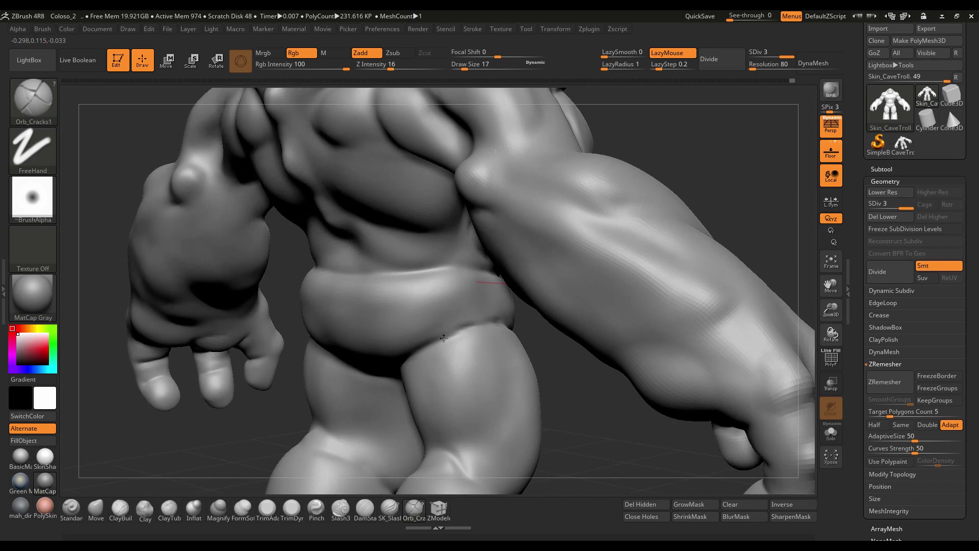
mouse_move(558, 366)
left_mouse_down()
mouse_move(459, 334)
mouse_move(442, 343)
left_mouse_up()
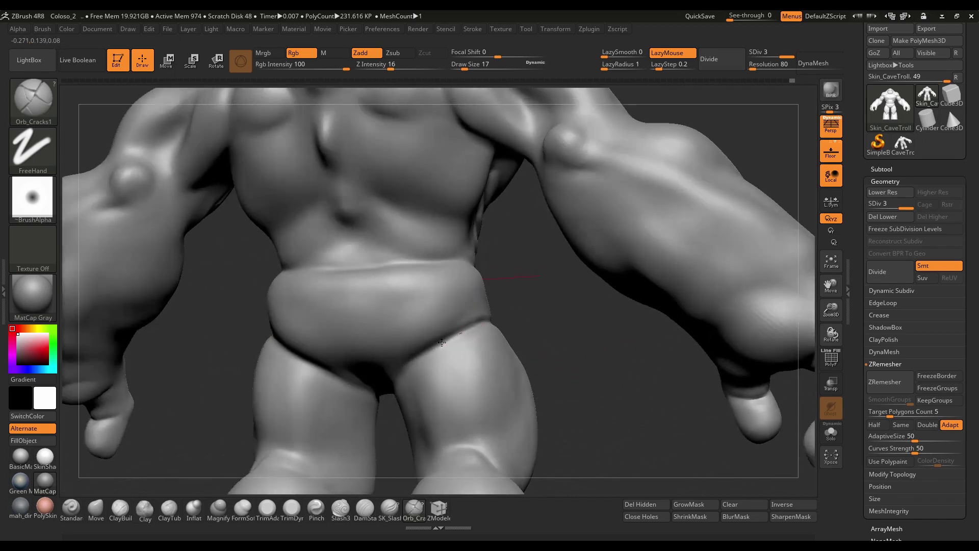
left_click_drag(565, 358, 422, 349)
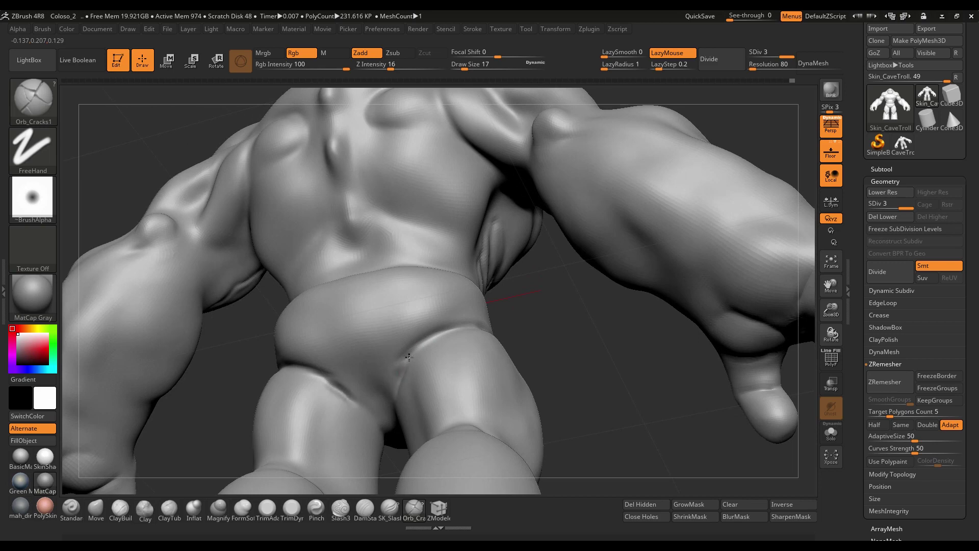
mouse_move(573, 352)
left_mouse_down()
mouse_move(564, 365)
mouse_move(382, 346)
left_mouse_up()
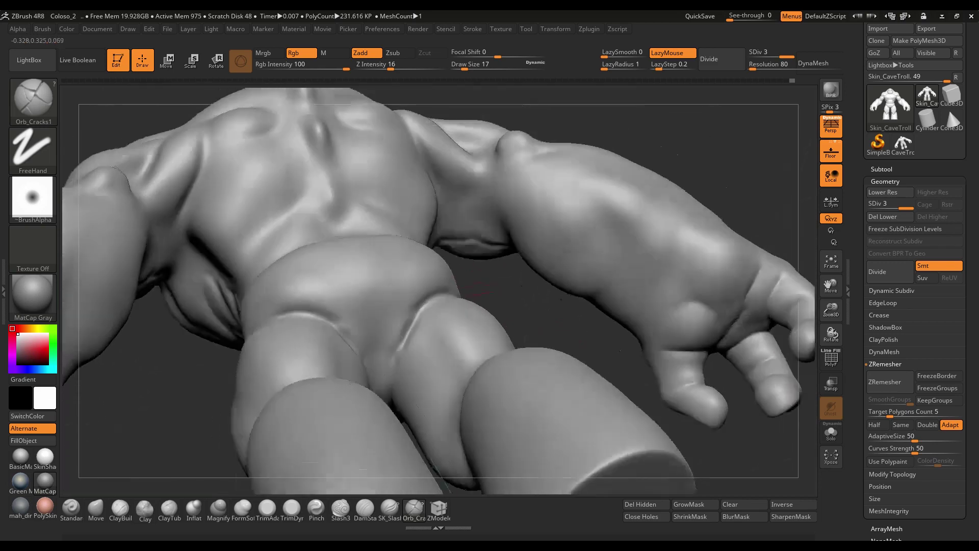
left_click_drag(480, 341, 401, 443)
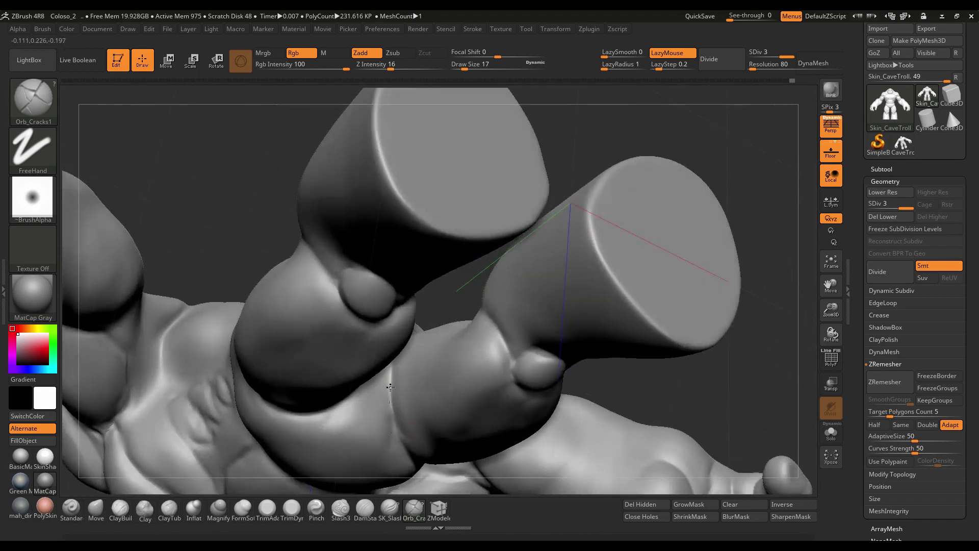
mouse_move(654, 402)
left_mouse_down()
mouse_move(627, 433)
mouse_move(422, 387)
left_mouse_up()
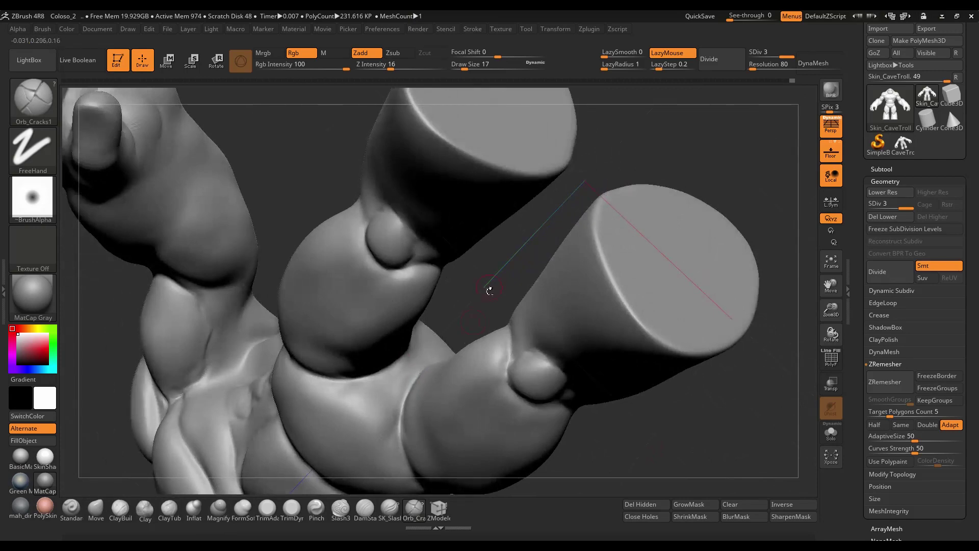
left_click_drag(490, 289, 444, 354)
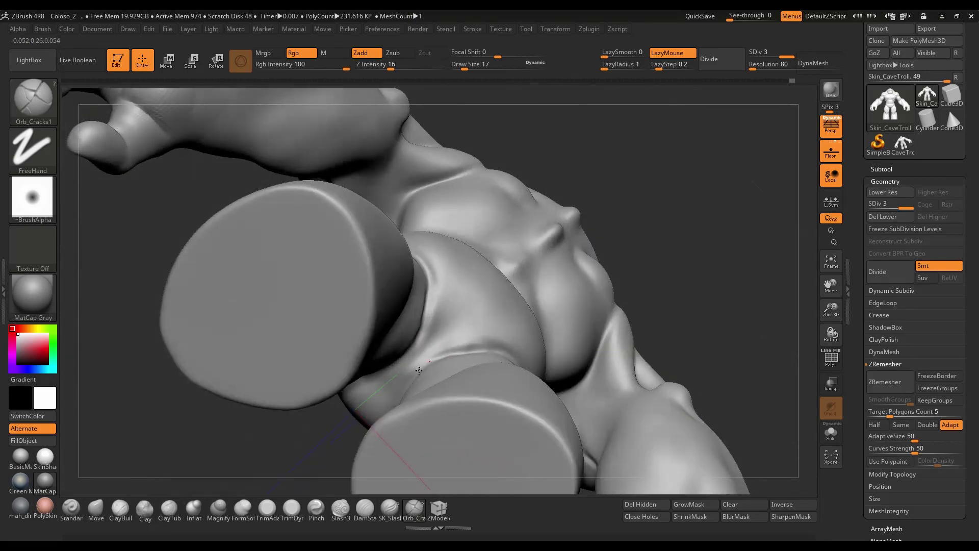
mouse_move(423, 366)
left_mouse_down()
mouse_move(629, 375)
mouse_move(642, 334)
mouse_move(574, 342)
mouse_move(525, 367)
left_mouse_up()
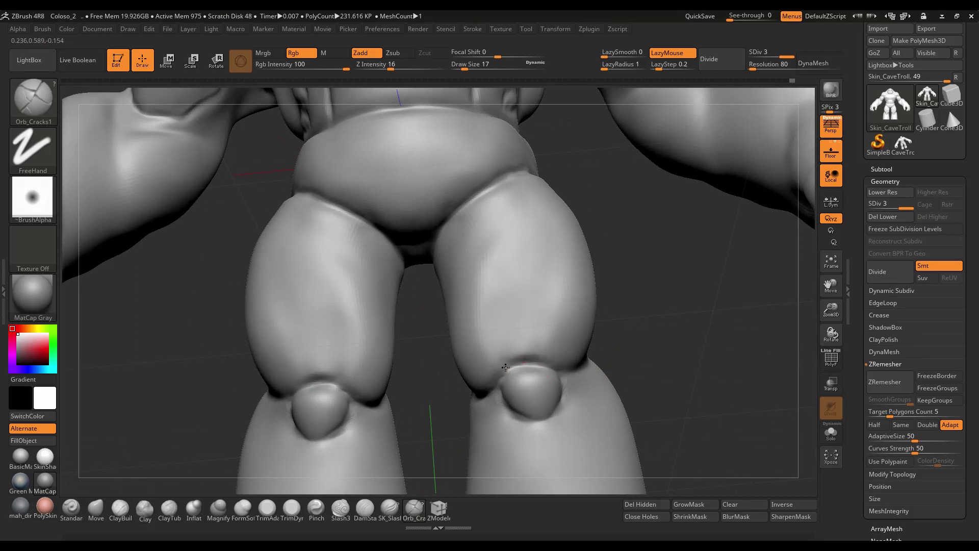
Step: Carve creases above both kneecaps and a deepened crease along the leg fold
left_click_drag(523, 360, 503, 371)
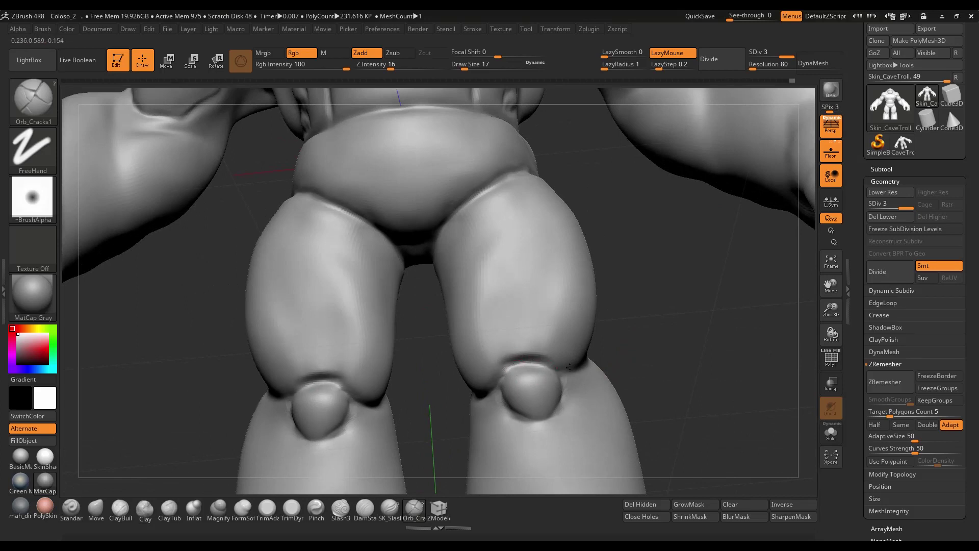
mouse_move(569, 367)
right_mouse_down()
mouse_move(617, 360)
mouse_move(558, 367)
right_mouse_up()
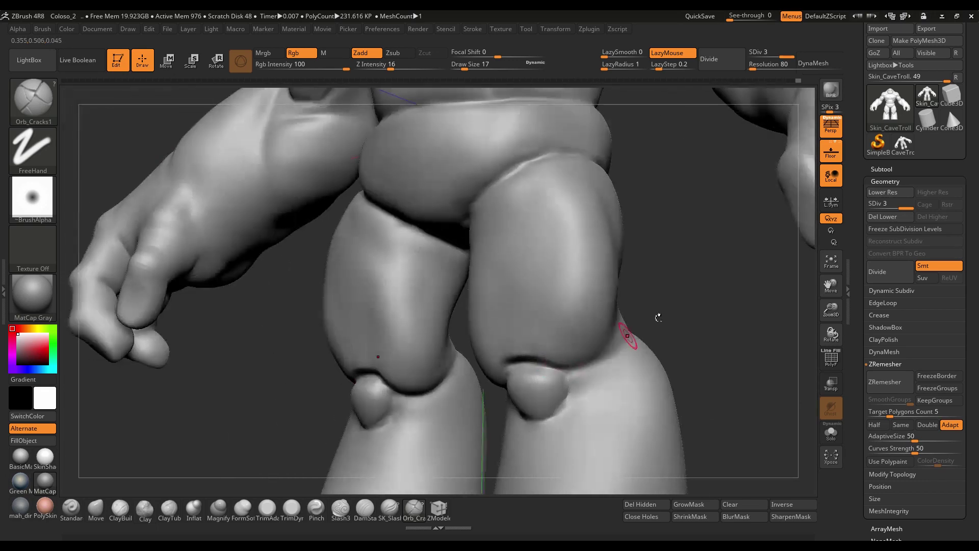
right_click_drag(627, 328, 595, 360)
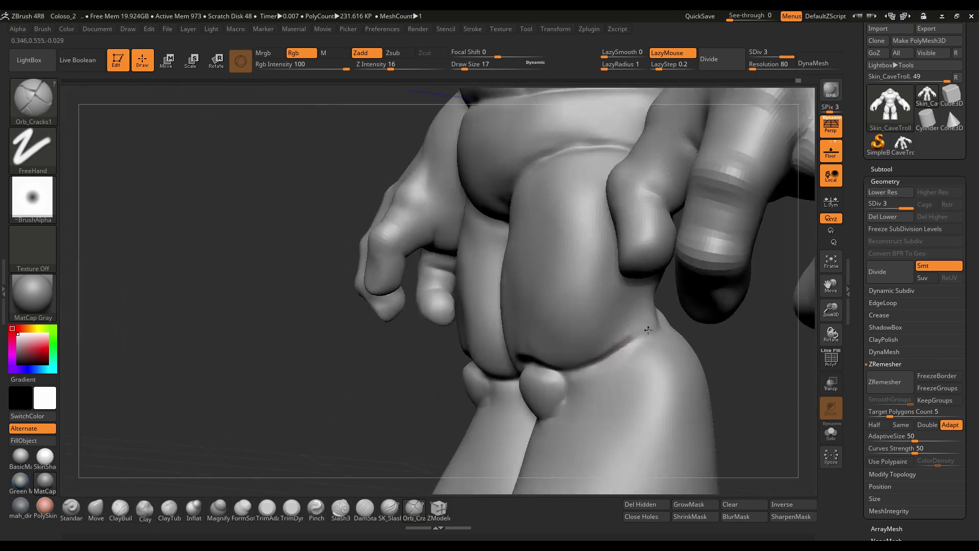
mouse_move(408, 404)
right_mouse_down()
mouse_move(372, 417)
mouse_move(395, 410)
right_mouse_up()
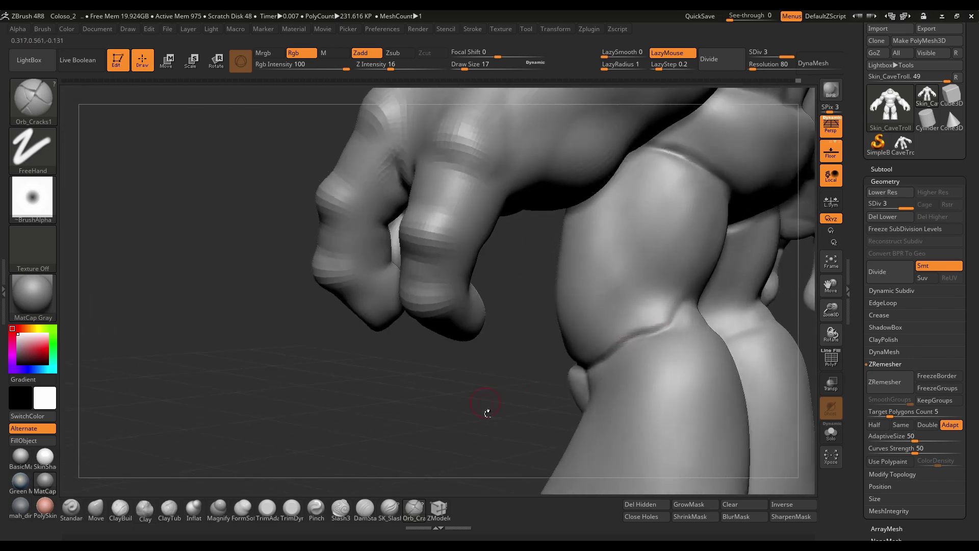
mouse_move(487, 412)
right_mouse_down()
mouse_move(424, 402)
mouse_move(452, 408)
right_mouse_up()
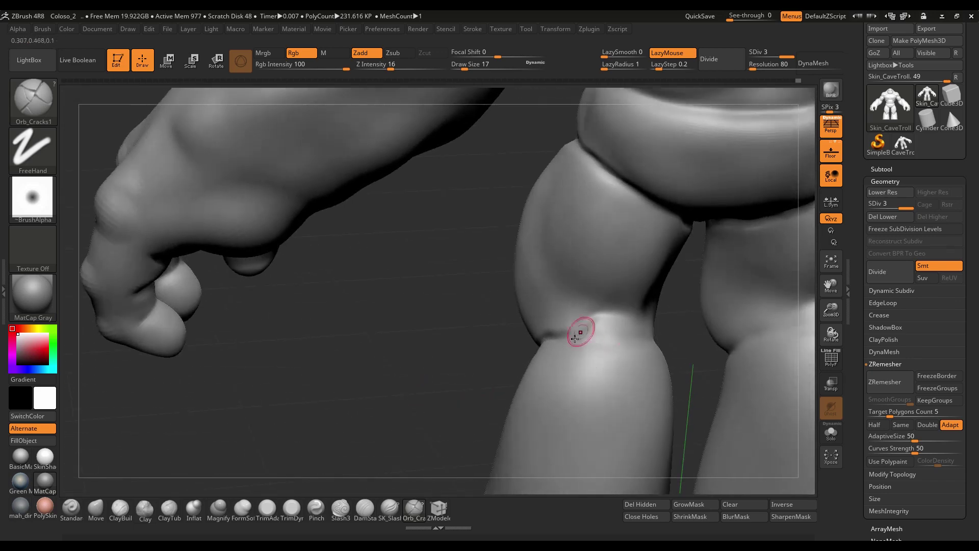
left_click_drag(591, 319, 565, 335)
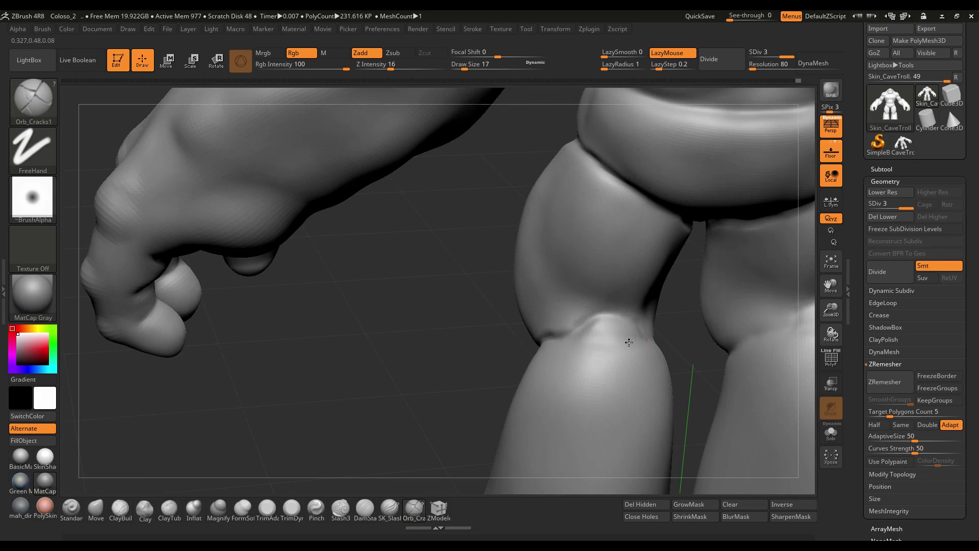
left_click_drag(639, 338, 554, 338)
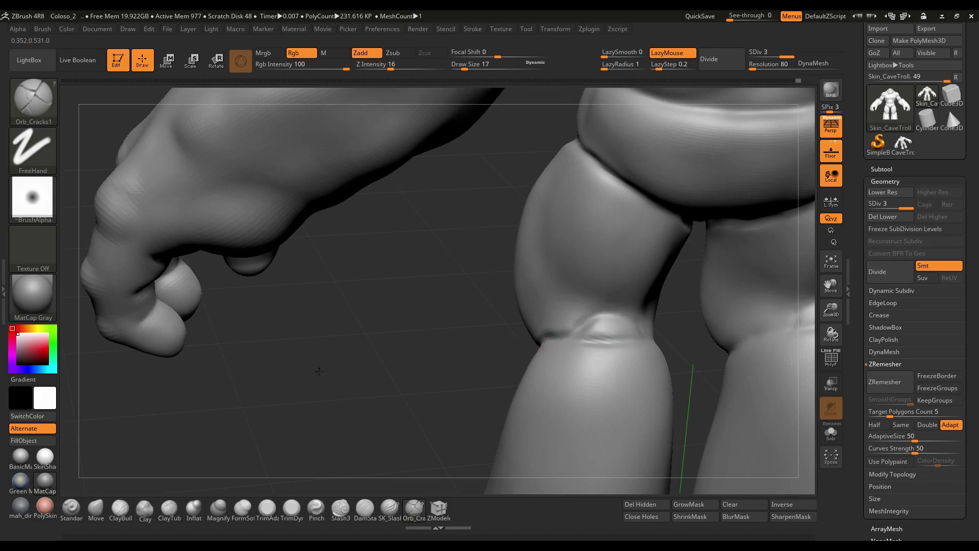
Step: Round off the bottoms of both kneecaps from a frontal view of the legs
mouse_move(320, 371)
right_mouse_down()
mouse_move(452, 389)
mouse_move(580, 345)
mouse_move(617, 354)
right_mouse_up()
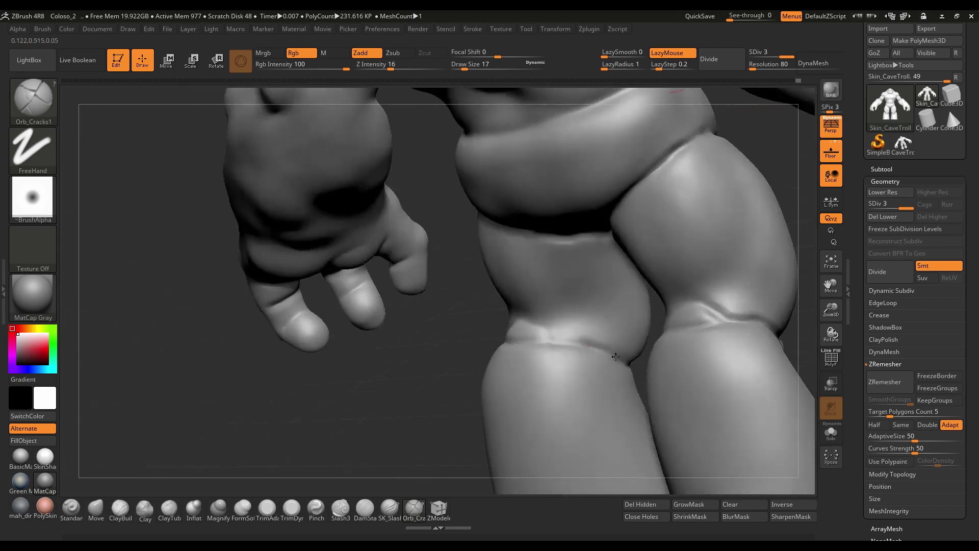
right_click_drag(426, 419, 625, 372)
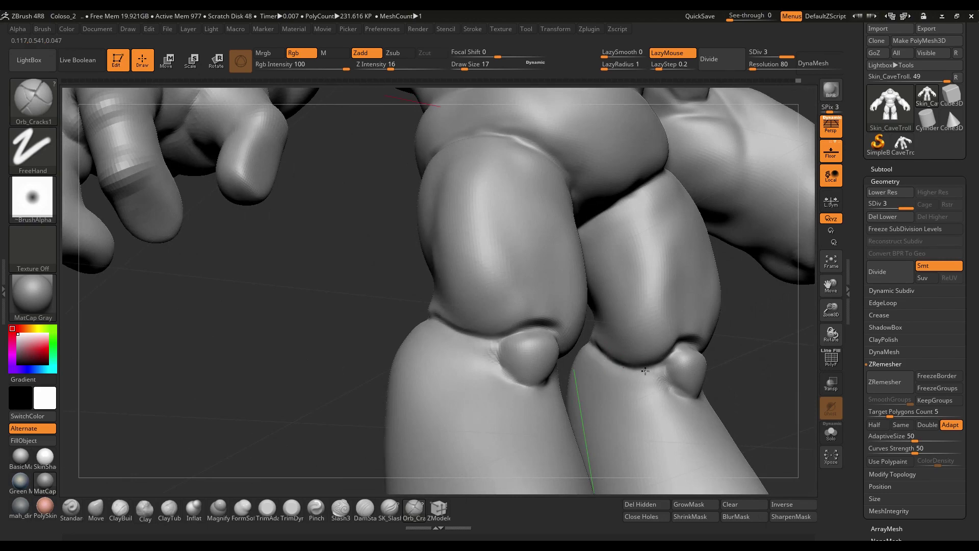
right_click_drag(645, 371, 650, 385)
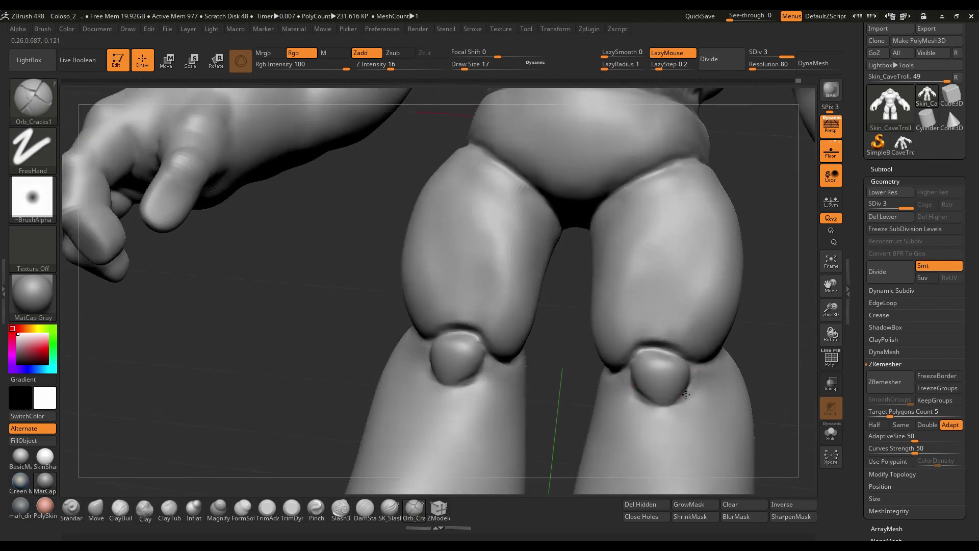
left_click_drag(687, 398, 636, 382)
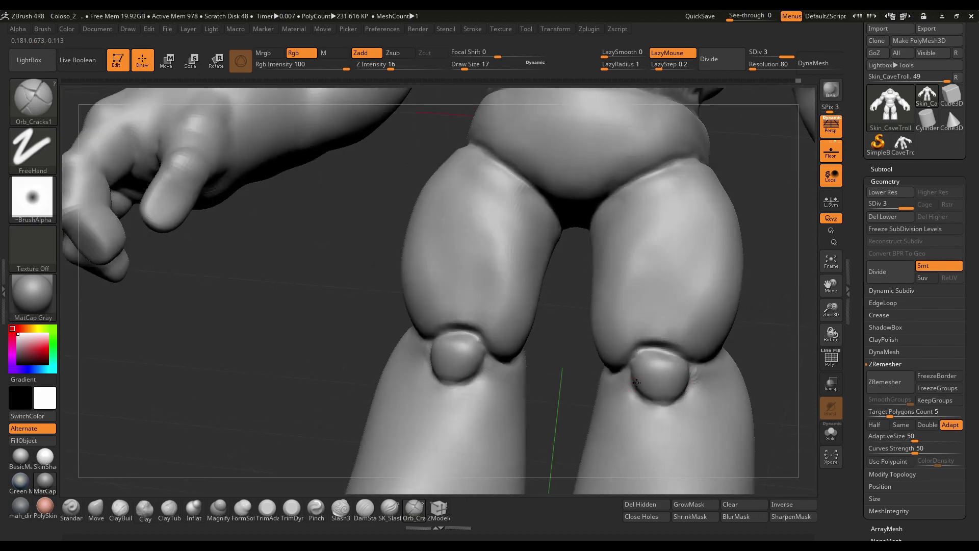
mouse_move(770, 300)
right_mouse_down("shift")
mouse_move(532, 281)
mouse_move(377, 307)
mouse_move(287, 237)
right_mouse_up("shift")
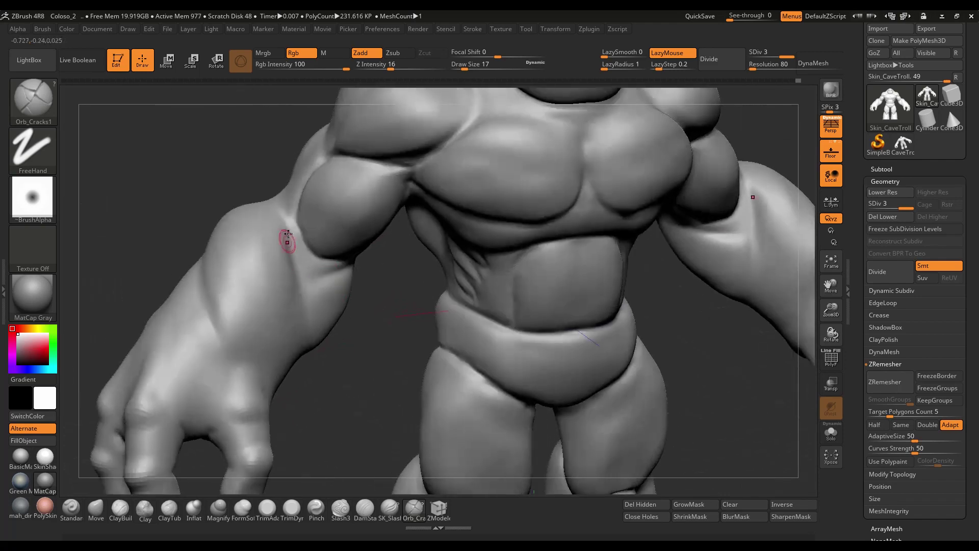
Step: Deepen the biceps–chest crease and carve creases along the chest–arm boundary, lower pectoral edge and collarbone
left_click_drag(287, 237, 278, 202)
mouse_move(293, 239)
left_mouse_down()
mouse_move(307, 275)
mouse_move(286, 249)
mouse_move(313, 288)
left_mouse_up()
mouse_move(317, 338)
right_mouse_down()
mouse_move(291, 286)
mouse_move(275, 200)
right_mouse_up()
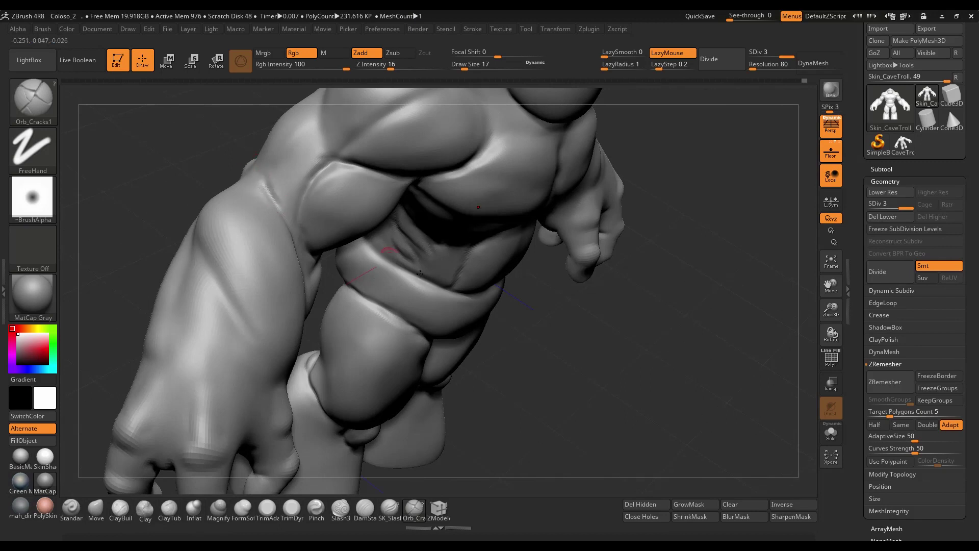
mouse_move(652, 354)
left_mouse_down()
mouse_move(709, 404)
mouse_move(633, 372)
mouse_move(336, 301)
mouse_move(408, 260)
left_mouse_up()
mouse_move(392, 306)
left_mouse_down()
mouse_move(433, 240)
mouse_move(445, 245)
mouse_move(433, 166)
left_mouse_up()
left_click_drag(462, 277, 560, 204)
mouse_move(705, 262)
left_mouse_down()
mouse_move(576, 210)
mouse_move(586, 212)
mouse_move(240, 230)
mouse_move(568, 280)
left_mouse_up()
left_click_drag(582, 244, 534, 246)
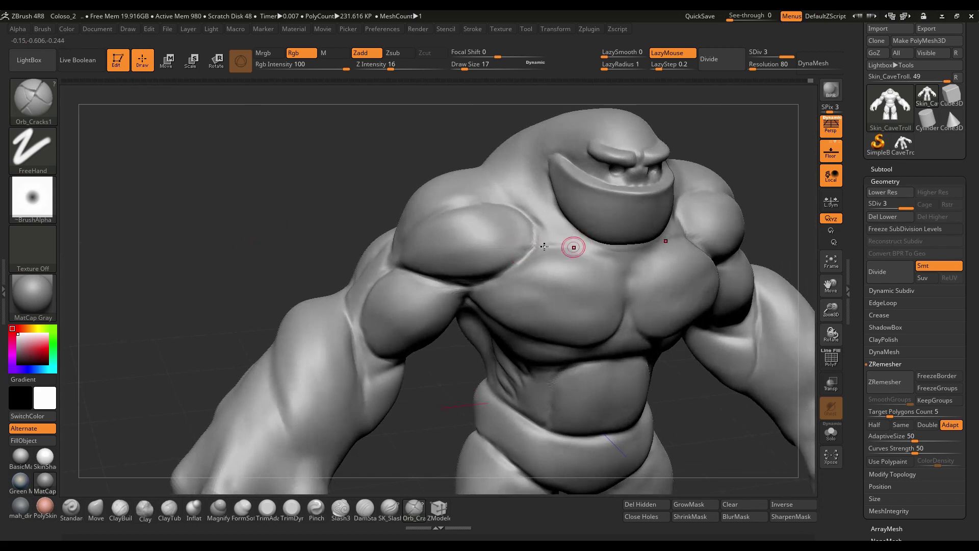
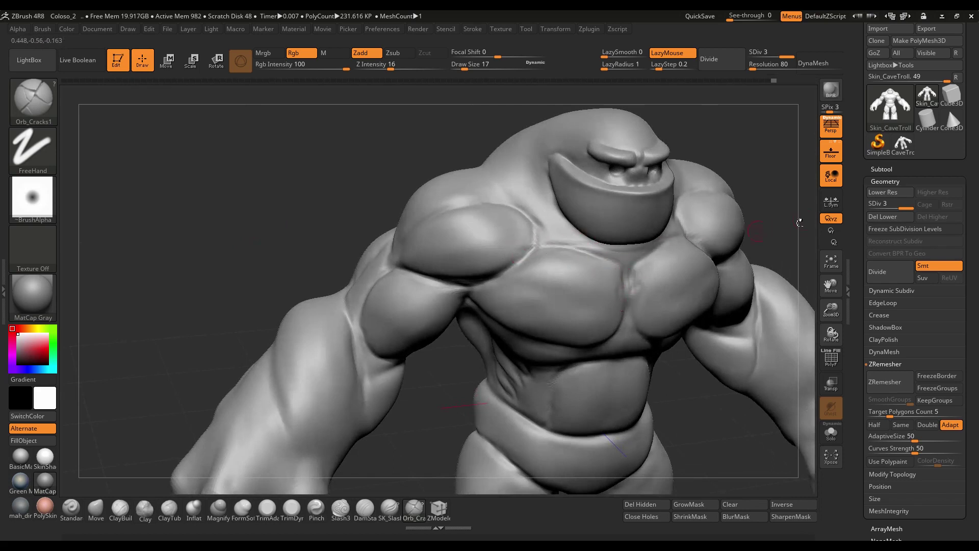
Step: Carve a symmetric crease down the sternum between the pecs, then smooth it
left_click_drag(799, 223, 626, 293)
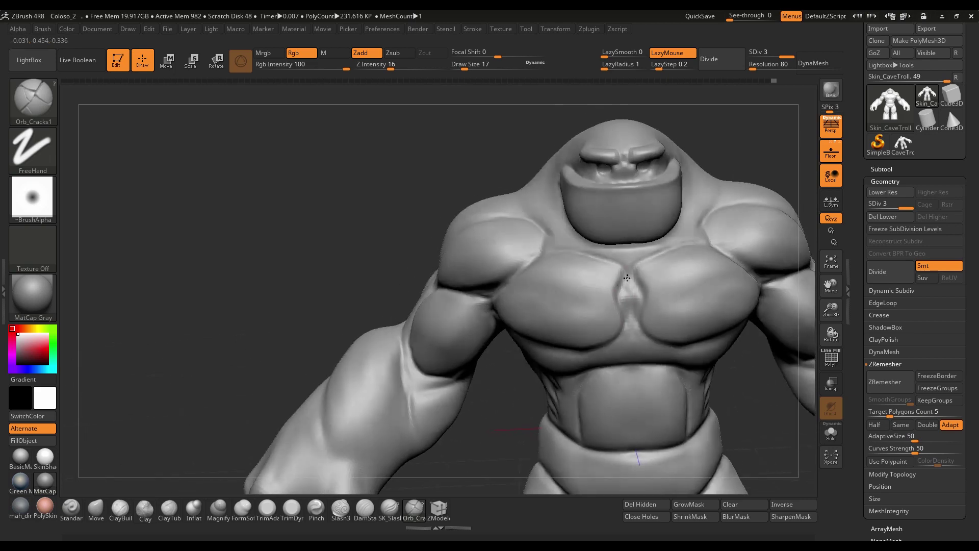
left_click_drag(609, 259, 579, 254)
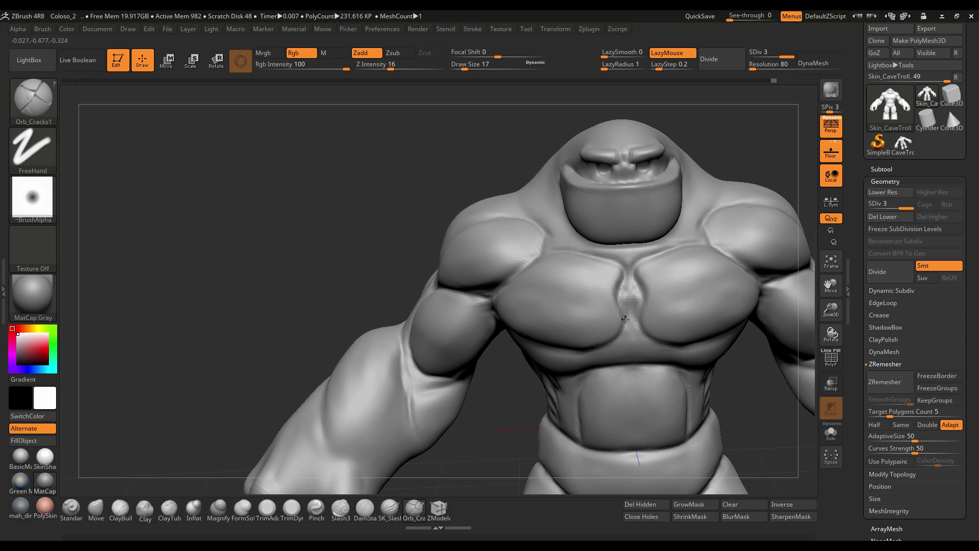
right_click_drag(701, 238, 667, 231)
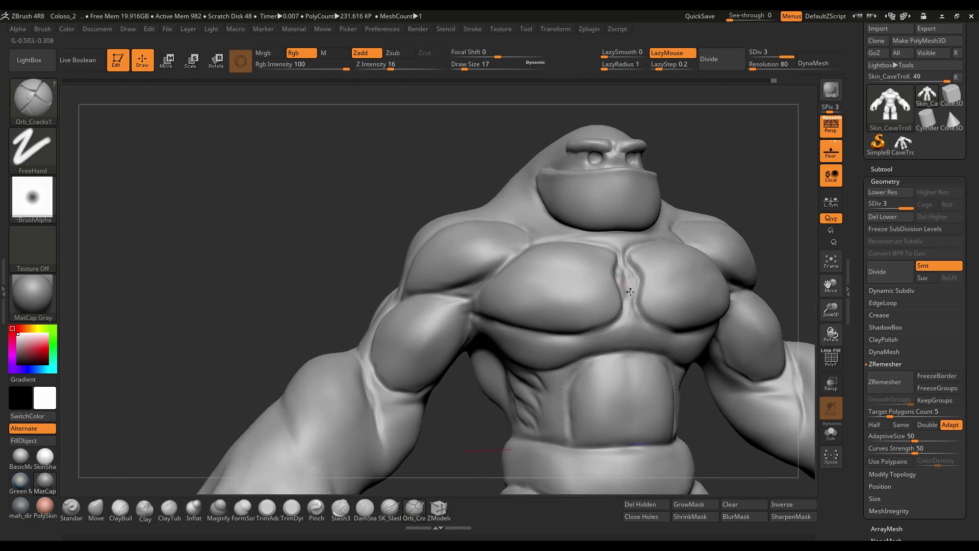
left_click_drag(629, 282, 628, 262, "shift")
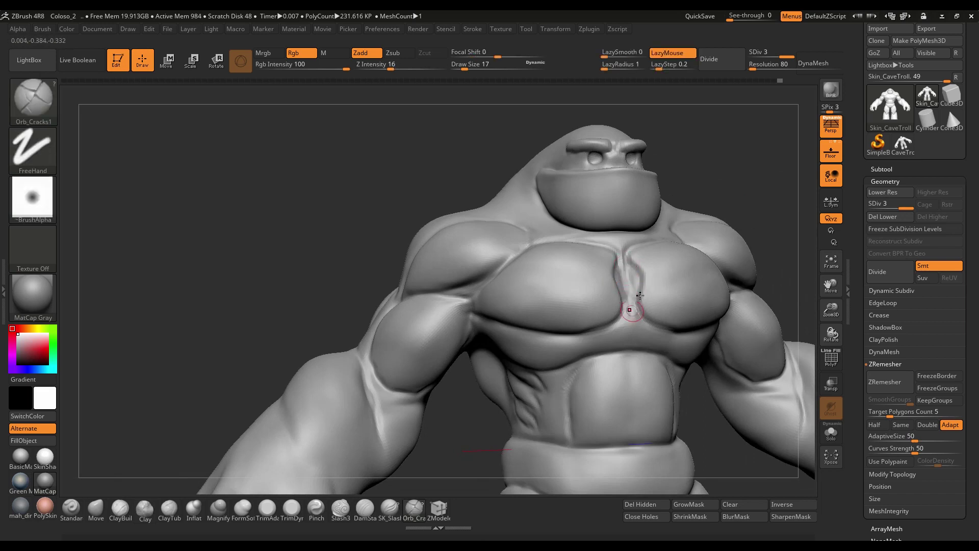
right_click_drag(672, 246, 628, 282)
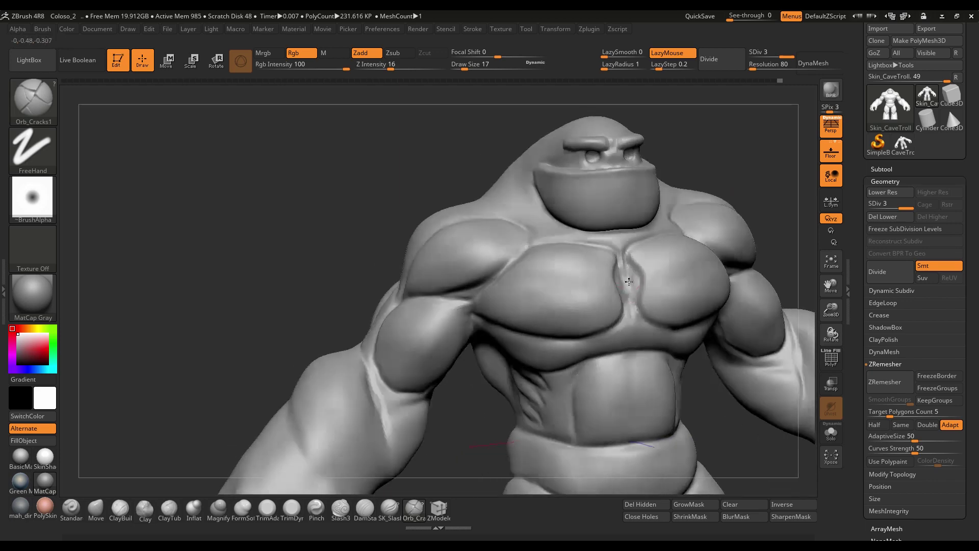
left_click_drag(733, 167, 623, 245)
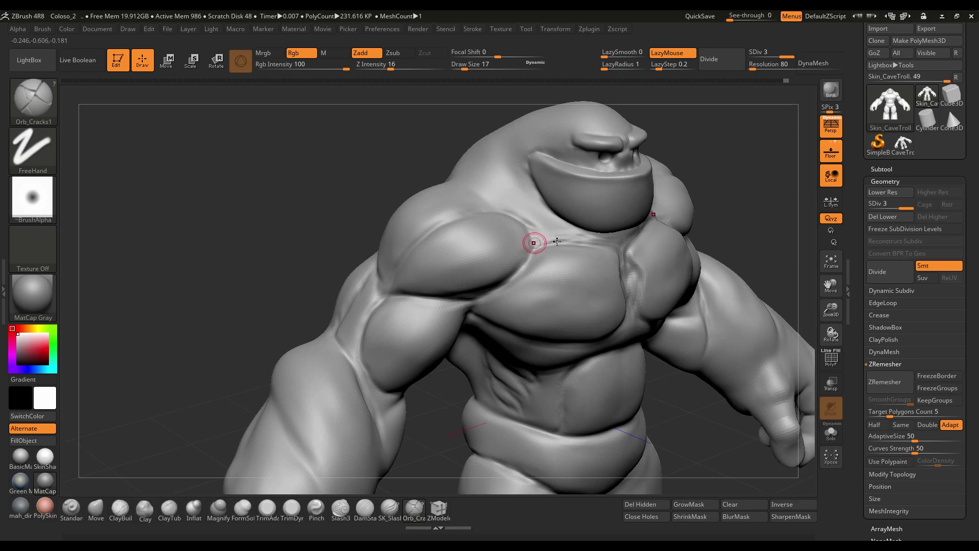
Step: Crease the lower and side edges of the troll's elbow bump
left_click_drag(242, 243, 379, 247)
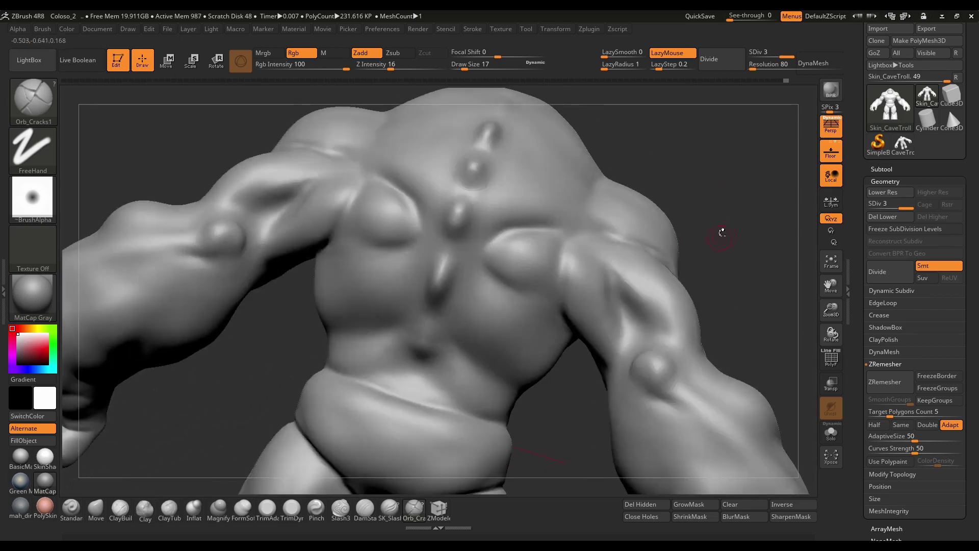
mouse_move(722, 232)
left_mouse_down()
mouse_move(750, 191)
mouse_move(553, 221)
mouse_move(517, 260)
left_mouse_up()
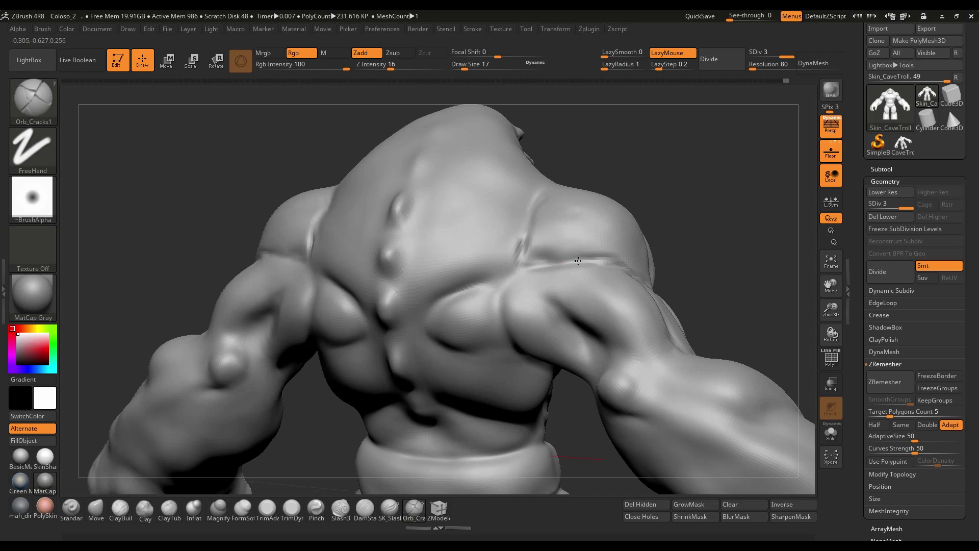
right_click_drag(539, 218, 619, 214)
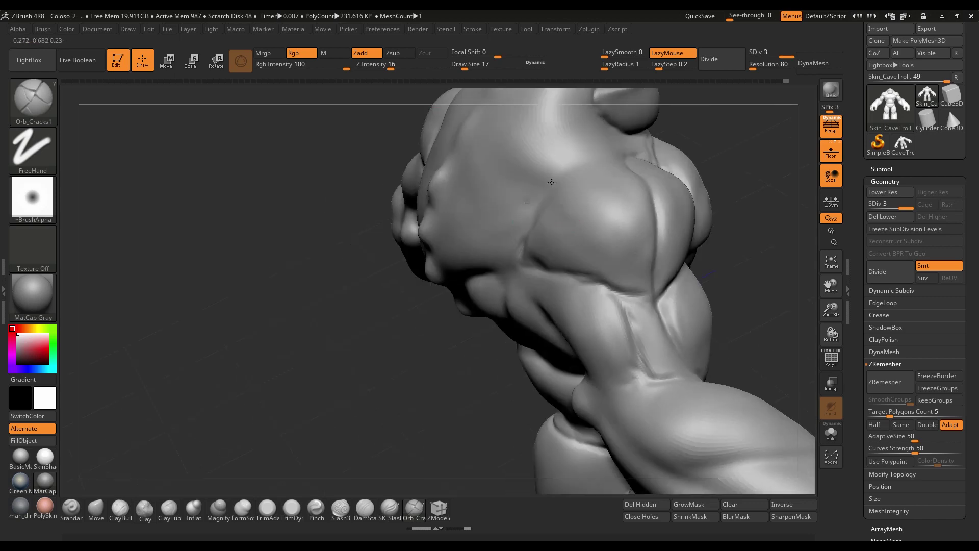
right_click_drag(605, 165, 680, 197)
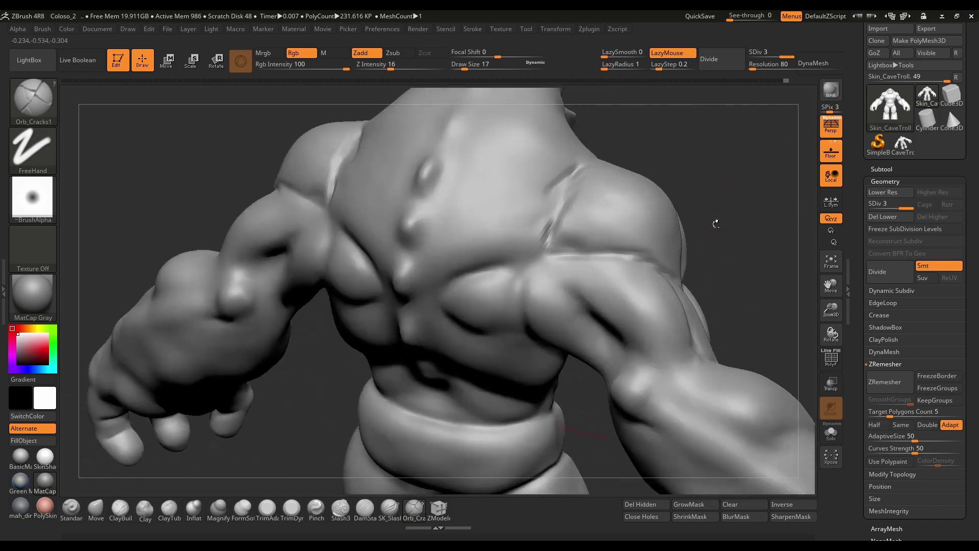
right_click_drag(780, 197, 710, 234)
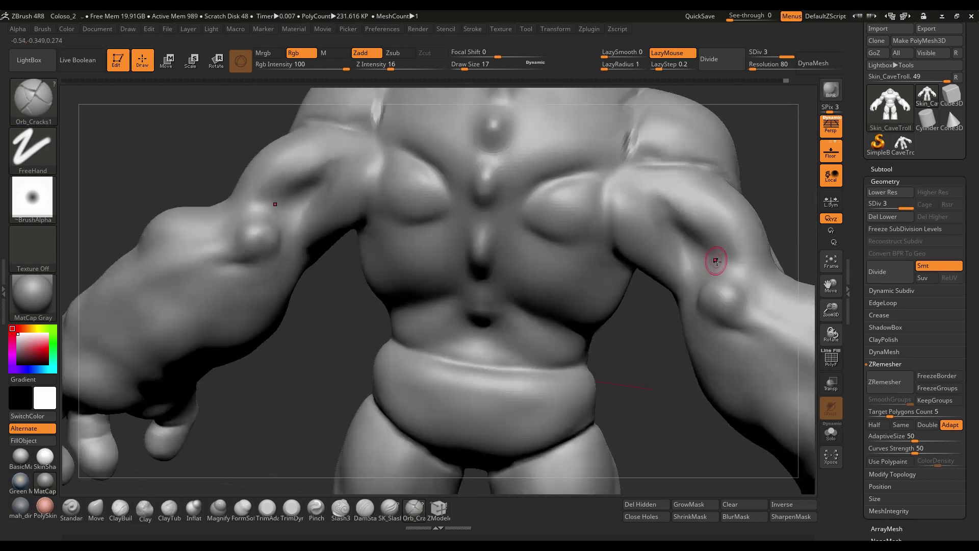
mouse_move(727, 314)
right_mouse_down()
mouse_move(736, 214)
mouse_move(662, 297)
right_mouse_up()
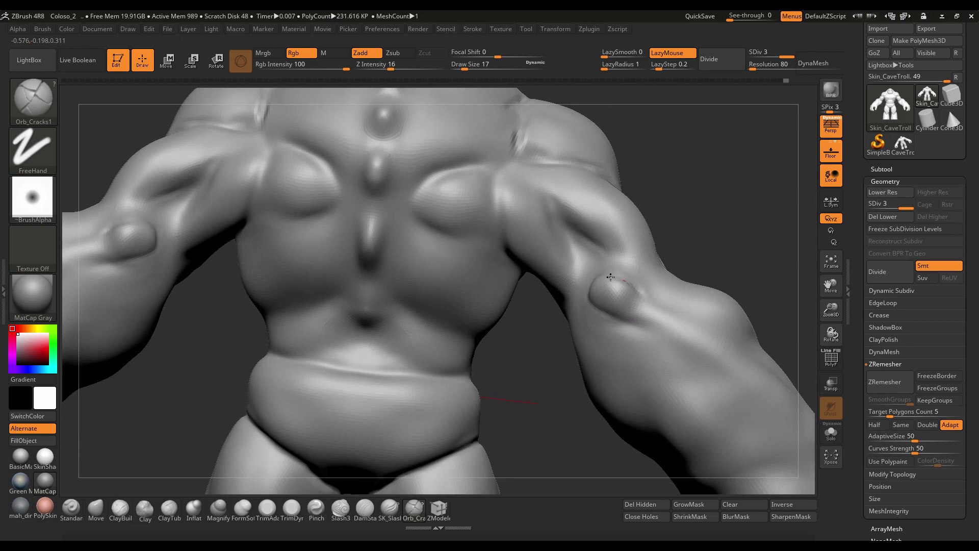
left_click_drag(590, 304, 624, 325)
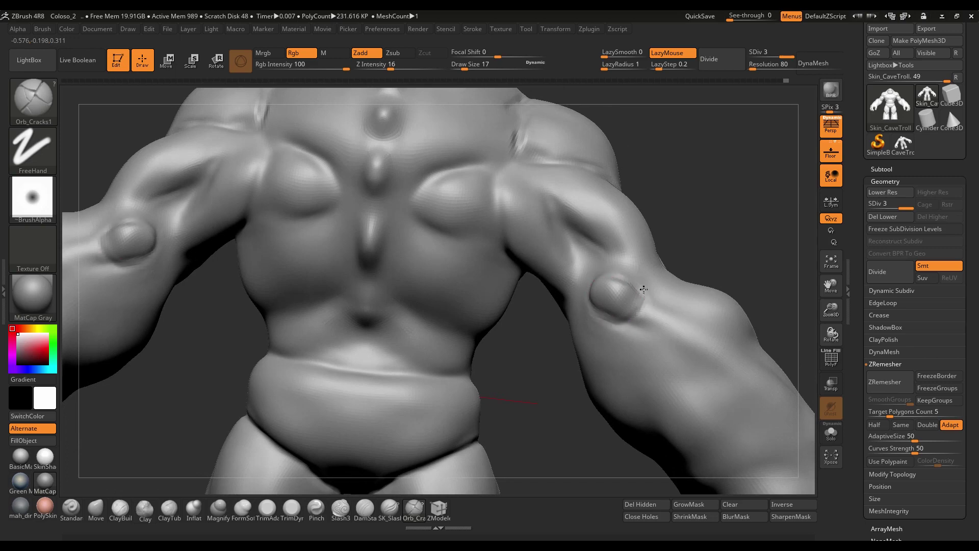
left_click_drag(643, 289, 635, 322)
Step: Sculpt an elongated bump on the spine ridge
mouse_move(749, 242)
right_mouse_down()
mouse_move(706, 223)
mouse_move(791, 212)
right_mouse_up()
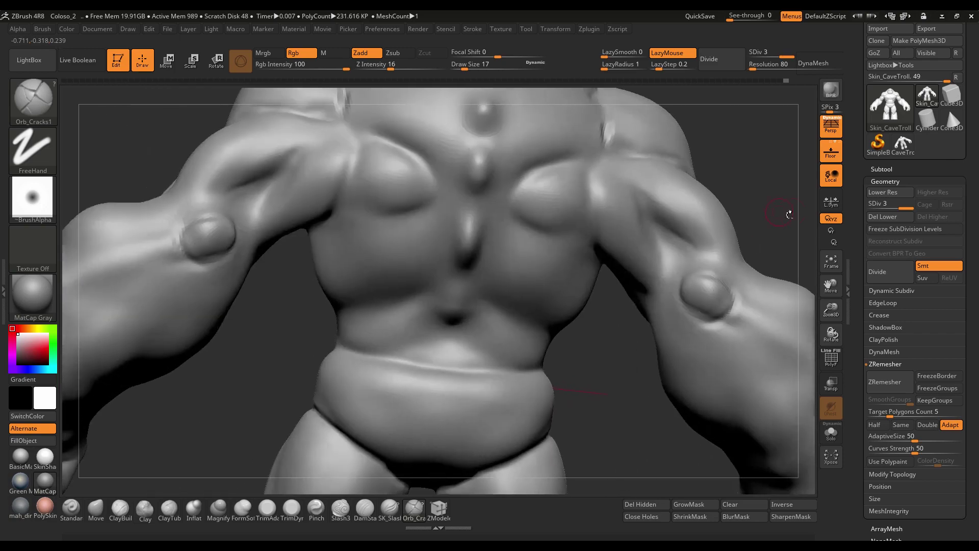
right_click_drag(680, 225, 445, 243)
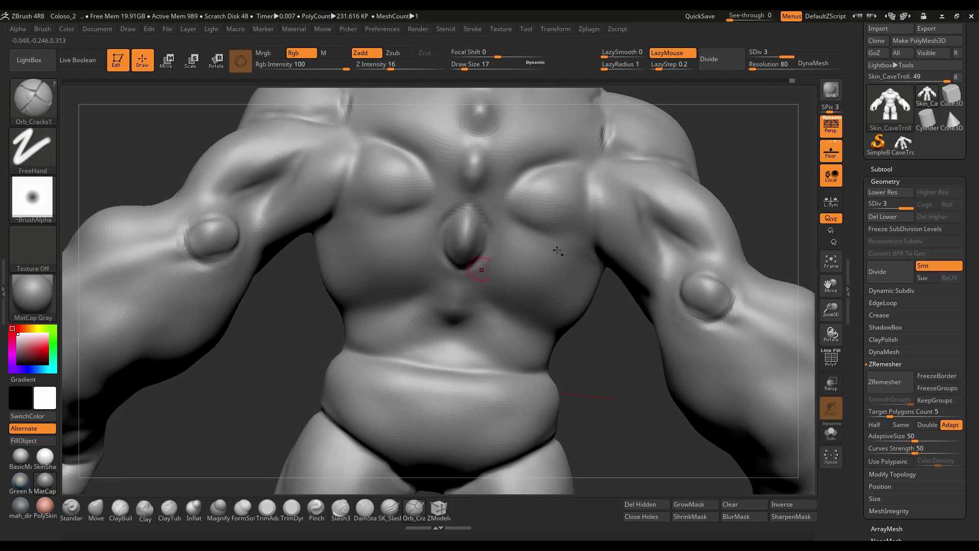
right_click_drag(465, 273, 474, 280)
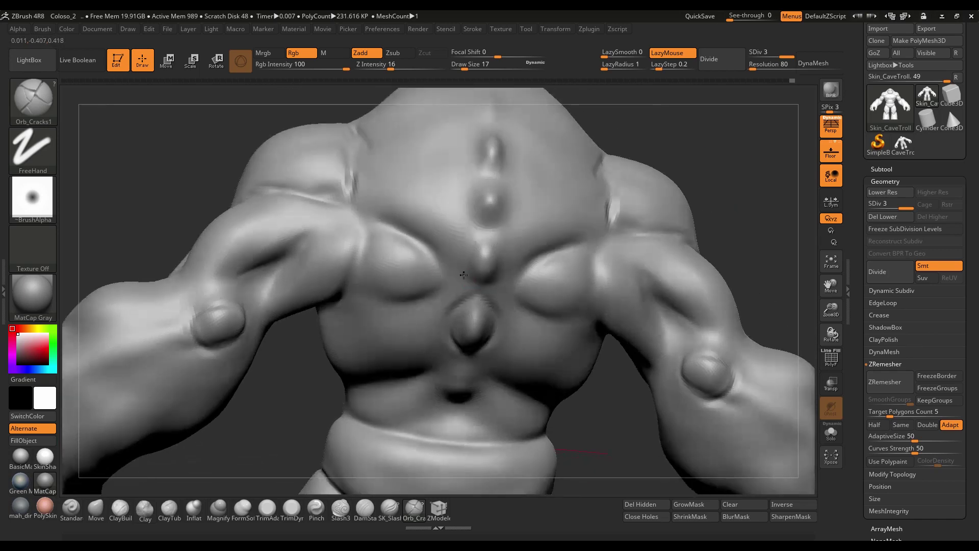
left_click_drag(463, 274, 468, 240)
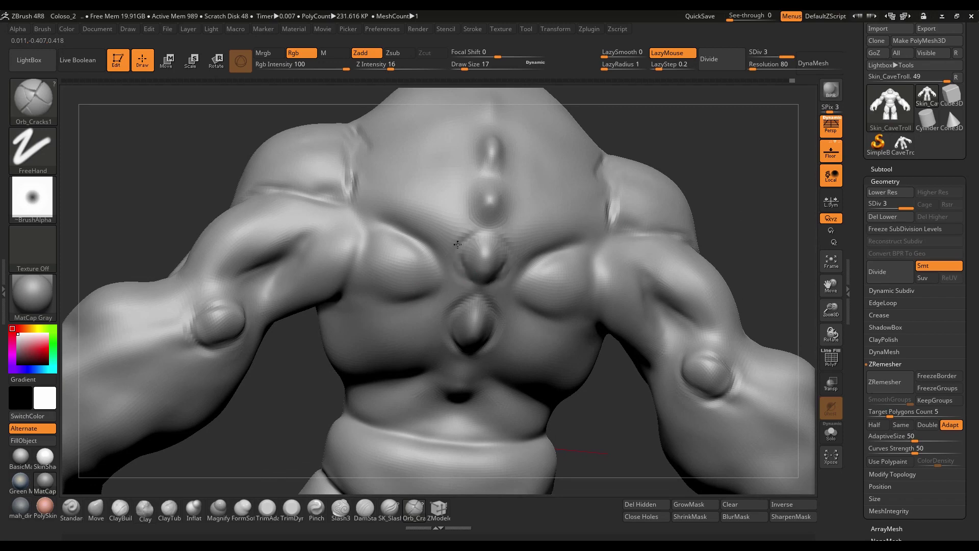
Step: Carve crack lines around the lower and upper spine bumps, plus a vertical upper-back crease
right_click_drag(505, 220, 516, 275)
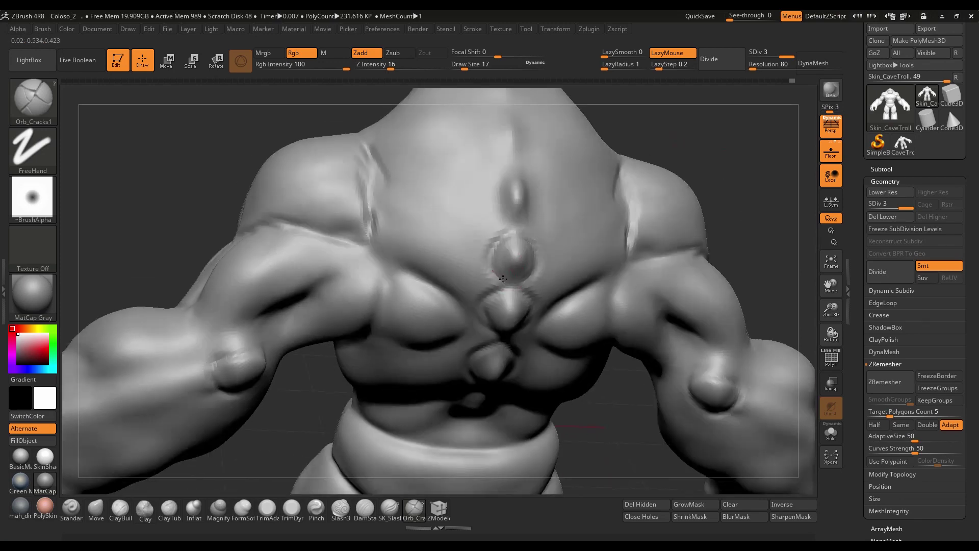
left_click_drag(497, 245, 504, 176)
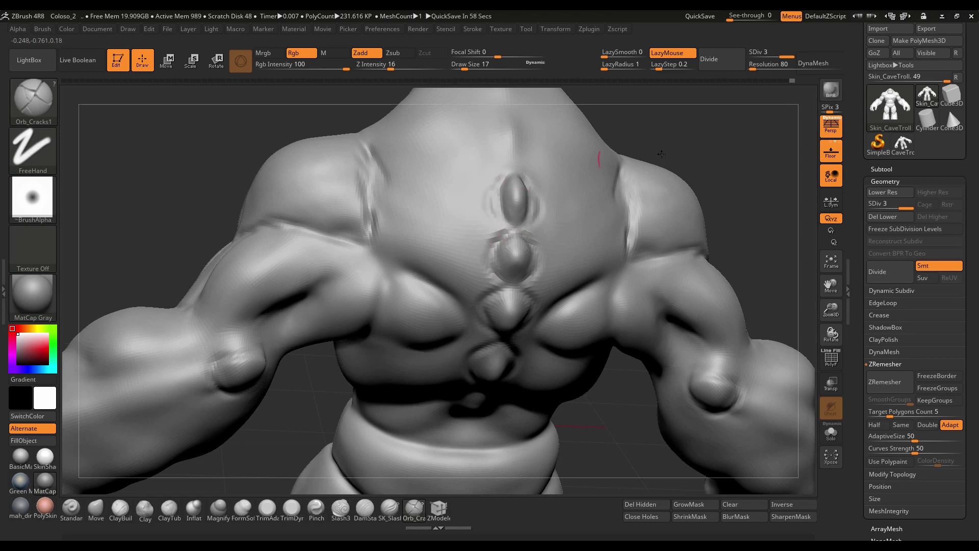
mouse_move(711, 153)
left_mouse_down()
mouse_move(708, 162)
mouse_move(518, 204)
mouse_move(508, 193)
mouse_move(536, 191)
mouse_move(519, 153)
mouse_move(538, 173)
mouse_move(533, 215)
mouse_move(525, 151)
mouse_move(708, 116)
mouse_move(719, 199)
mouse_move(607, 255)
mouse_move(647, 246)
mouse_move(543, 277)
left_mouse_up()
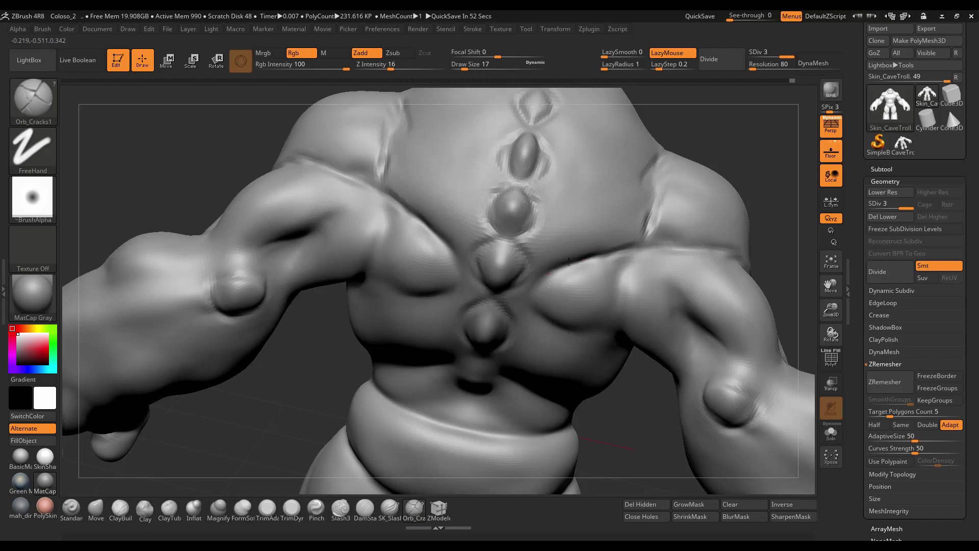
left_click_drag(732, 214, 656, 239)
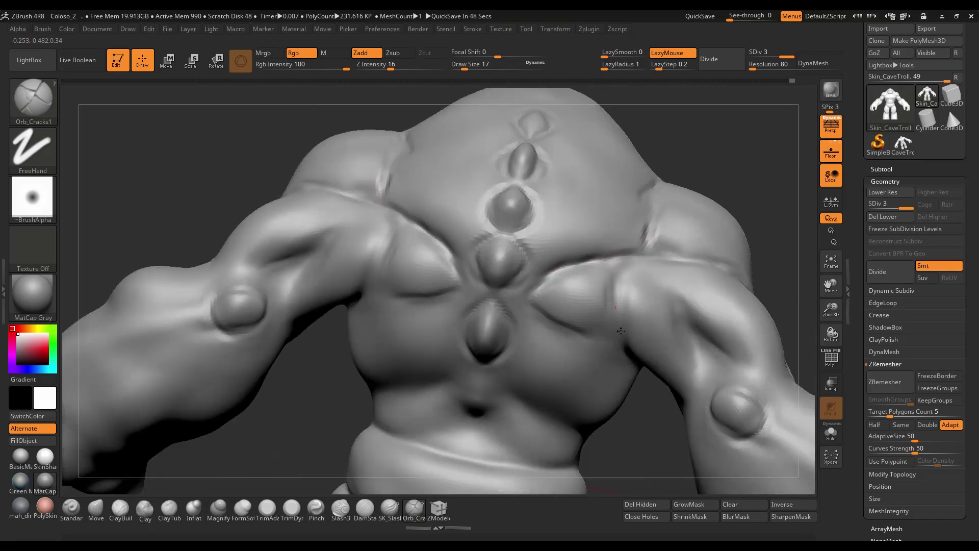
mouse_move(620, 311)
left_mouse_down()
mouse_move(622, 273)
mouse_move(622, 312)
left_mouse_up()
mouse_move(795, 240)
left_mouse_down()
mouse_move(601, 339)
mouse_move(551, 332)
mouse_move(573, 400)
mouse_move(505, 404)
left_mouse_up()
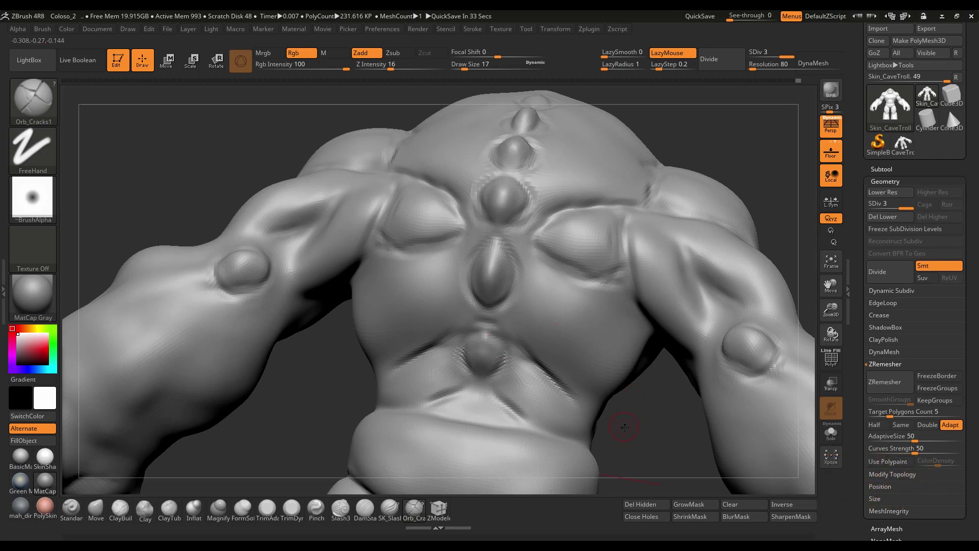
left_click_drag(624, 427, 516, 363)
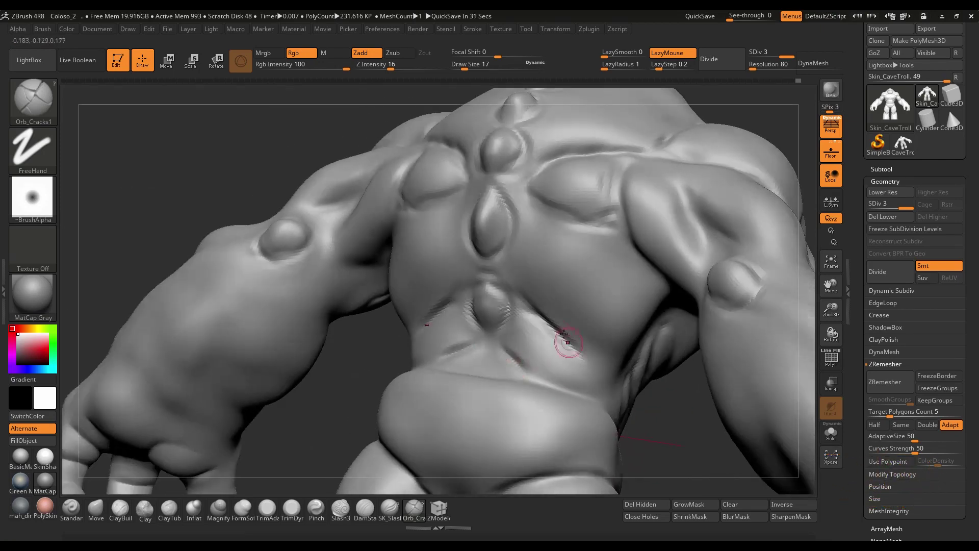
left_click_drag(666, 430, 627, 296)
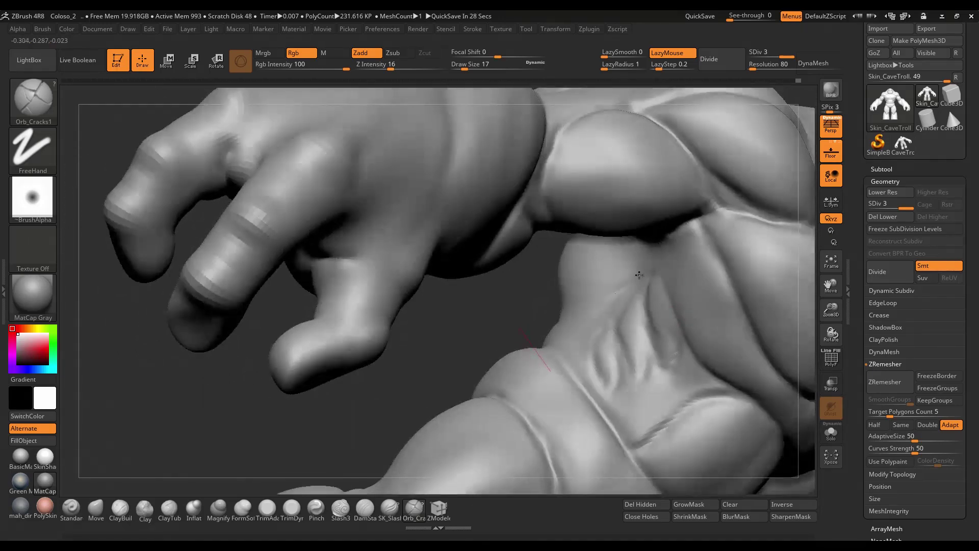
Step: Carve and deepen a diagonal crease on the side below the arm, then smooth
left_click_drag(653, 264, 593, 319)
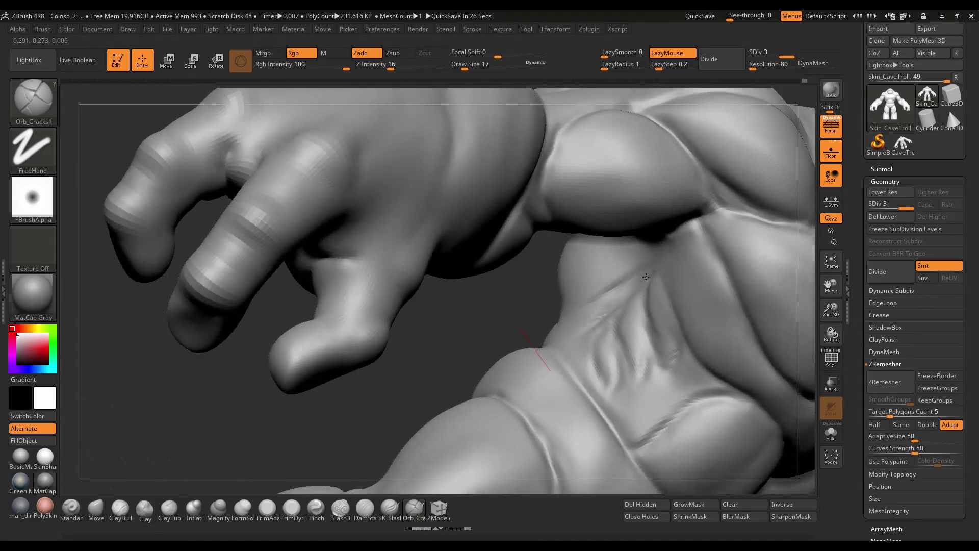
left_click_drag(648, 268, 594, 313)
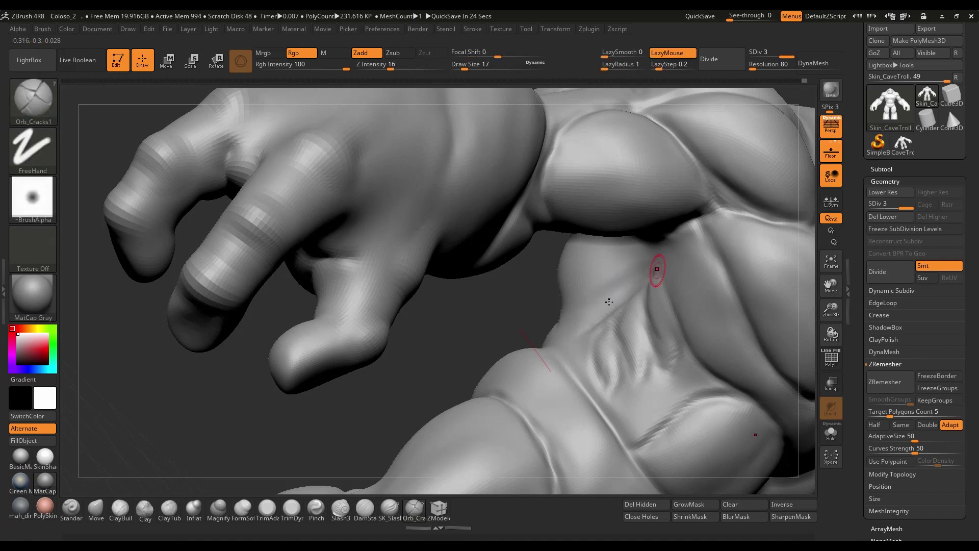
key("shift")
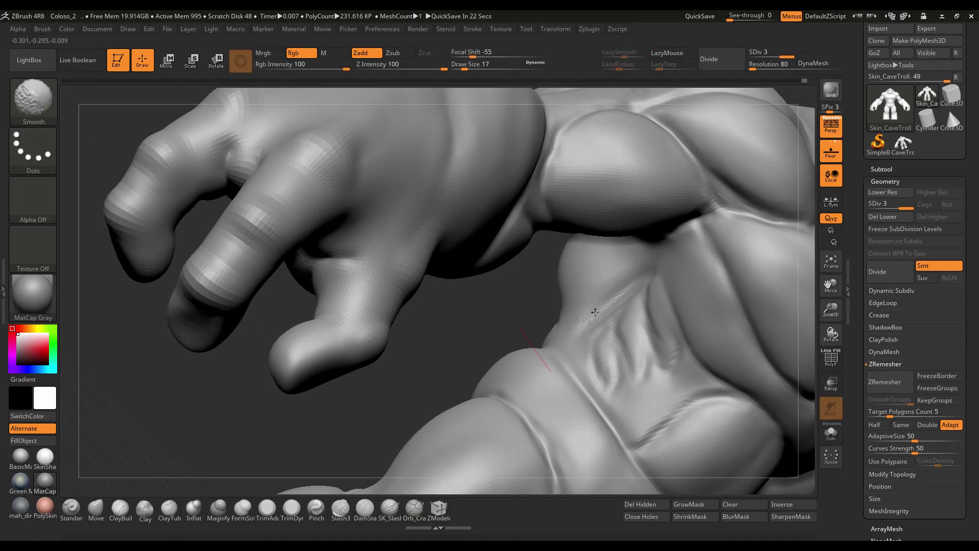
left_click_drag(479, 246, 613, 195)
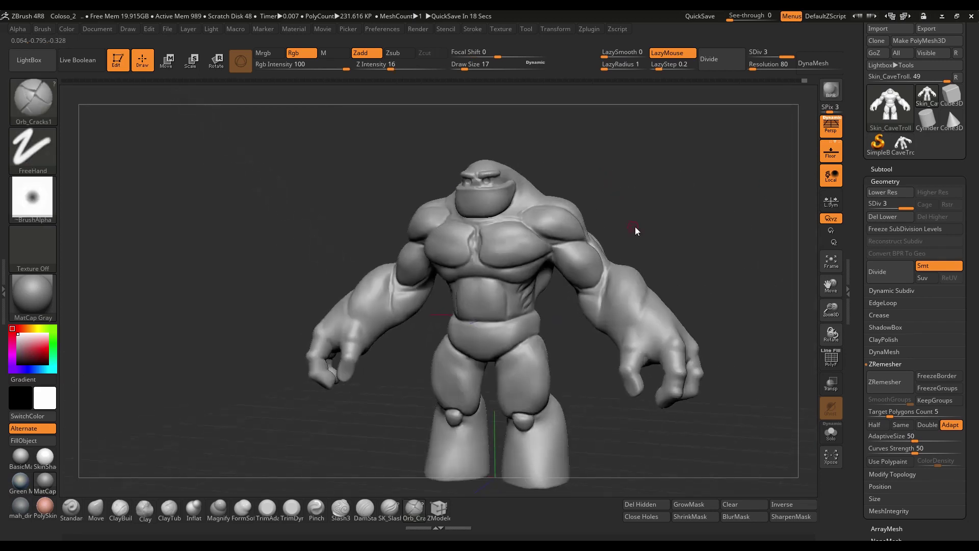
Step: Set the brush Draw Size to 23 and drop the troll to SDiv 1
key("s")
mouse_move(662, 226)
left_mouse_down()
mouse_move(678, 227)
mouse_move(614, 213)
mouse_move(553, 227)
left_mouse_up()
key("s")
mouse_move(667, 174)
left_mouse_down()
mouse_move(595, 193)
mouse_move(596, 180)
left_mouse_up()
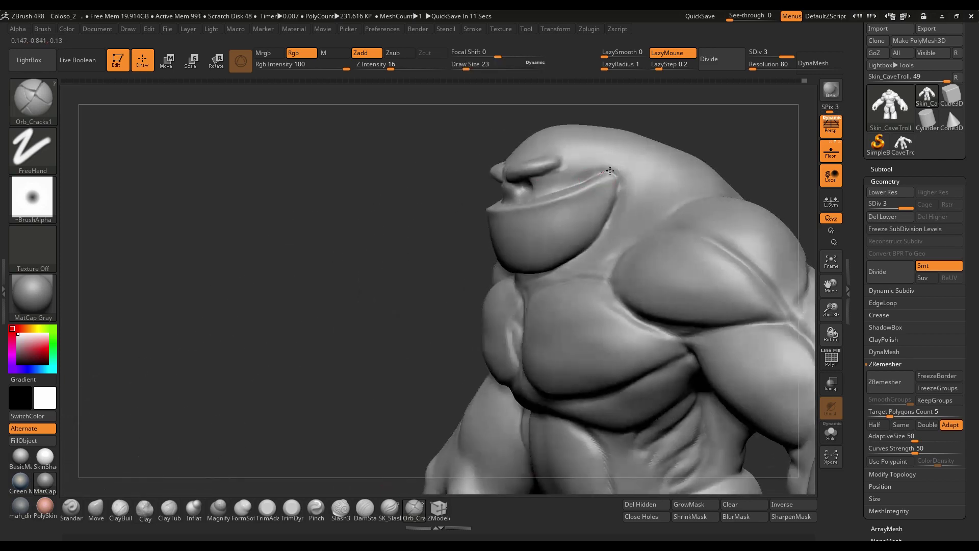
mouse_move(711, 136)
left_mouse_down()
mouse_move(649, 164)
mouse_move(712, 174)
mouse_move(699, 202)
mouse_move(658, 216)
mouse_move(703, 216)
mouse_move(650, 222)
mouse_move(645, 232)
mouse_move(662, 220)
mouse_move(654, 236)
mouse_move(572, 220)
left_mouse_up()
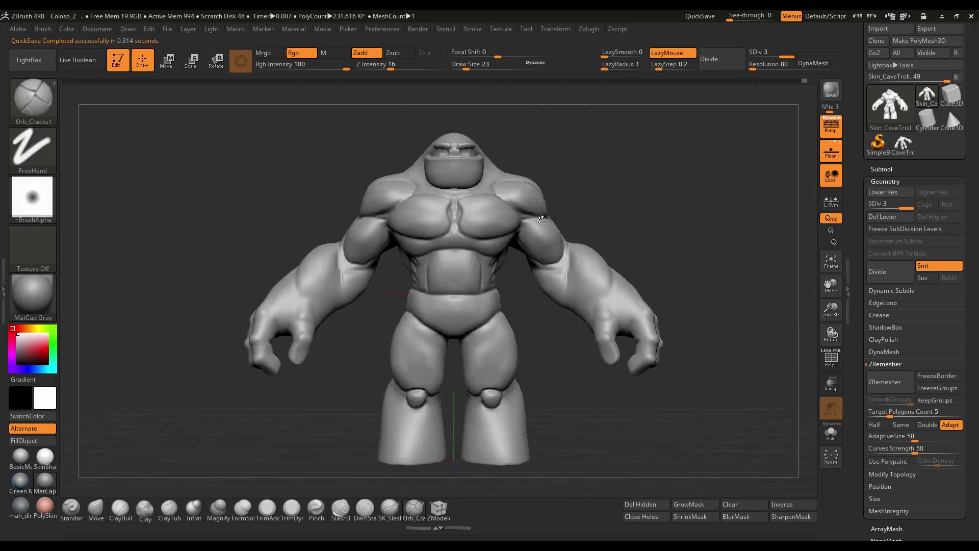
key("shift+d")
key("shift+d")
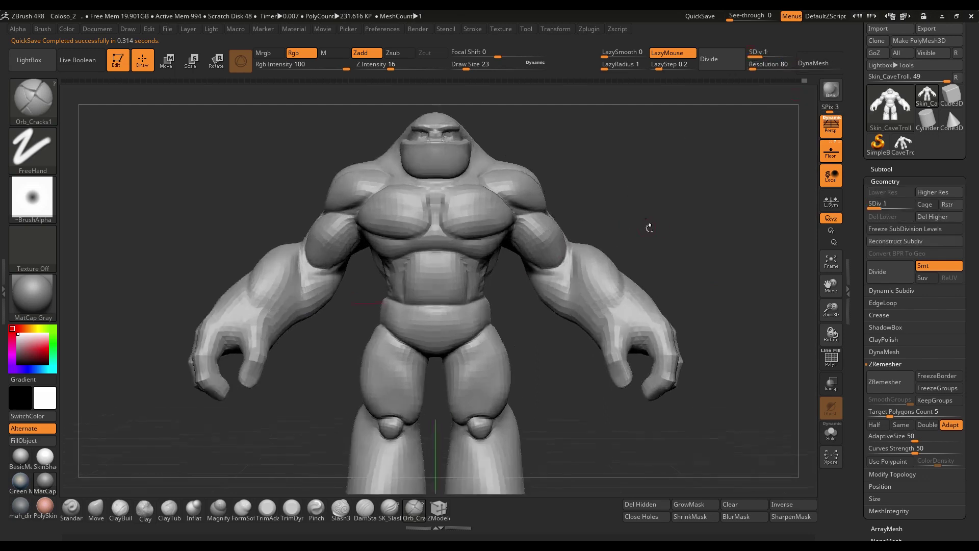
Step: Swap the Tool Geometry subpalette for Polygroups and turn off Persp display
left_click_drag(625, 225, 729, 296, "alt")
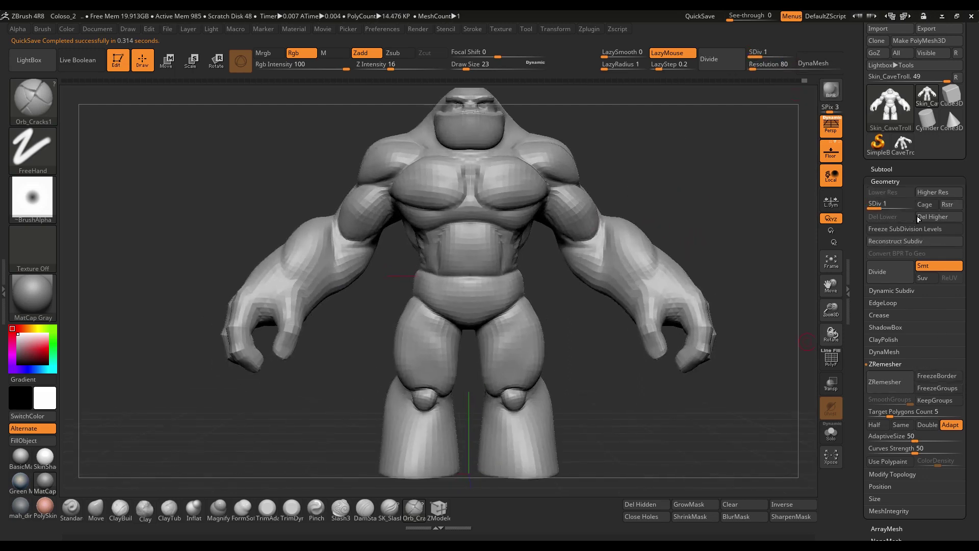
left_click(885, 181)
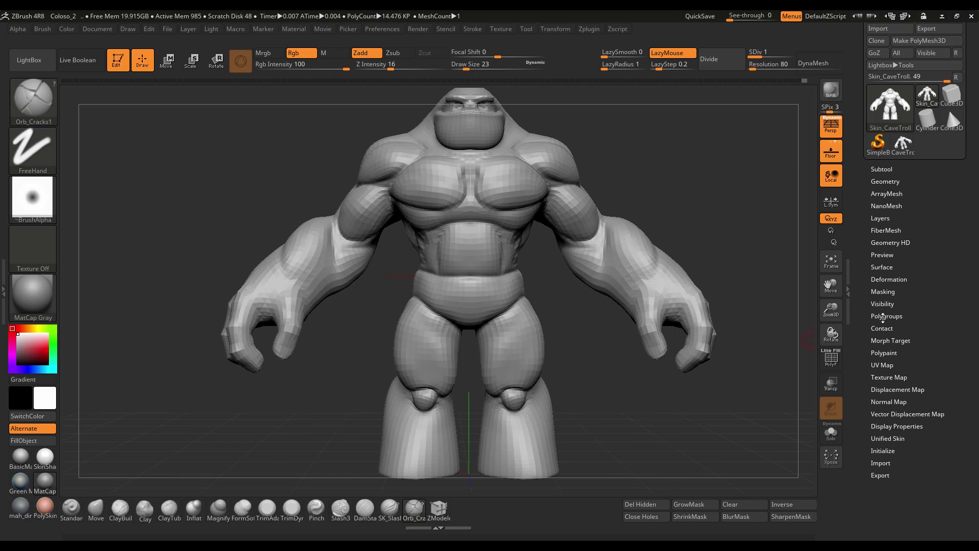
left_click(894, 319)
left_click_drag(936, 295, 938, 176)
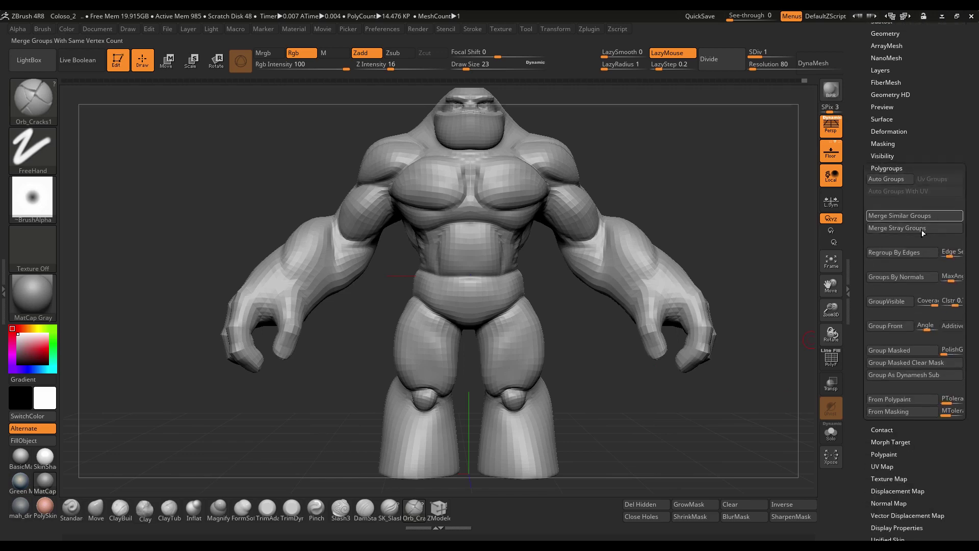
left_click_drag(700, 211, 673, 227)
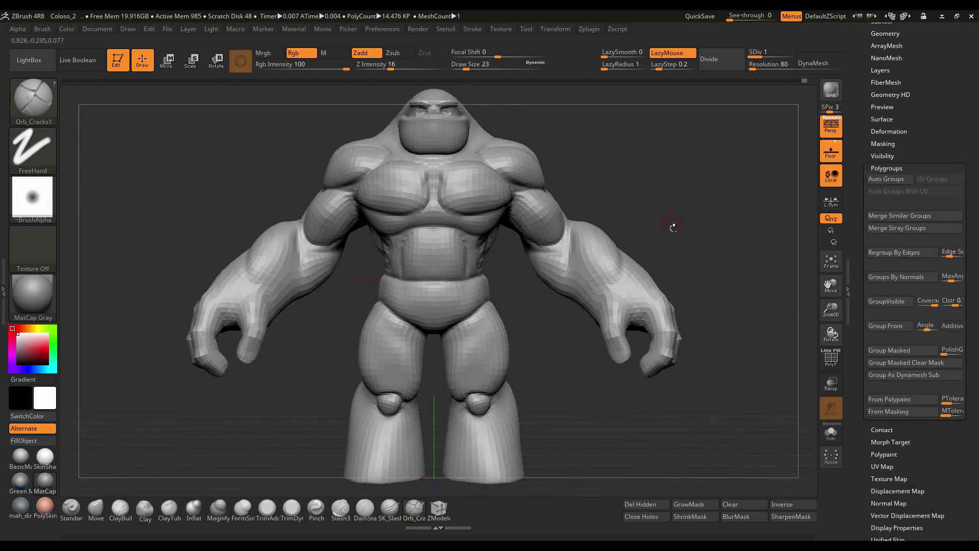
left_click(838, 132)
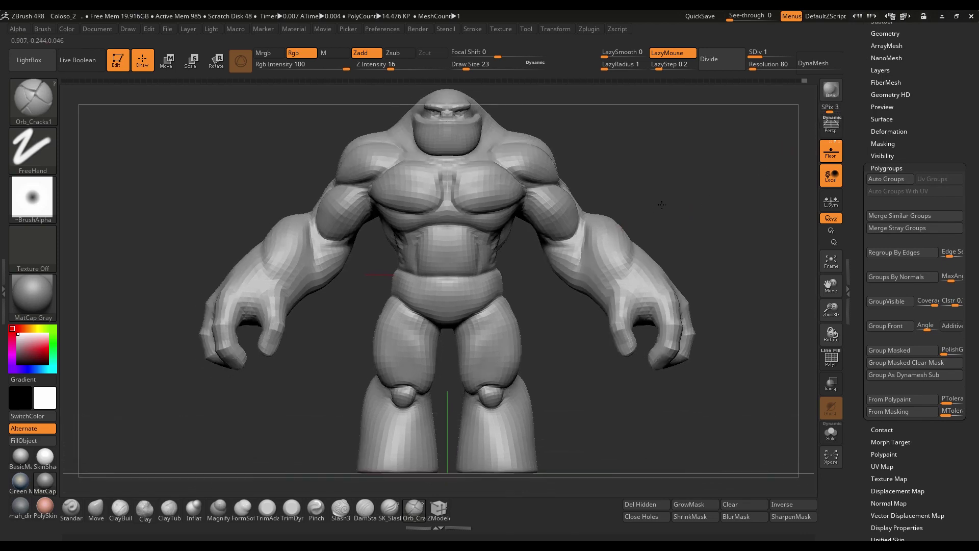
Step: With PolyF on, lasso-mask both arms and Group Masked them into their own polygroup
key("shift+f")
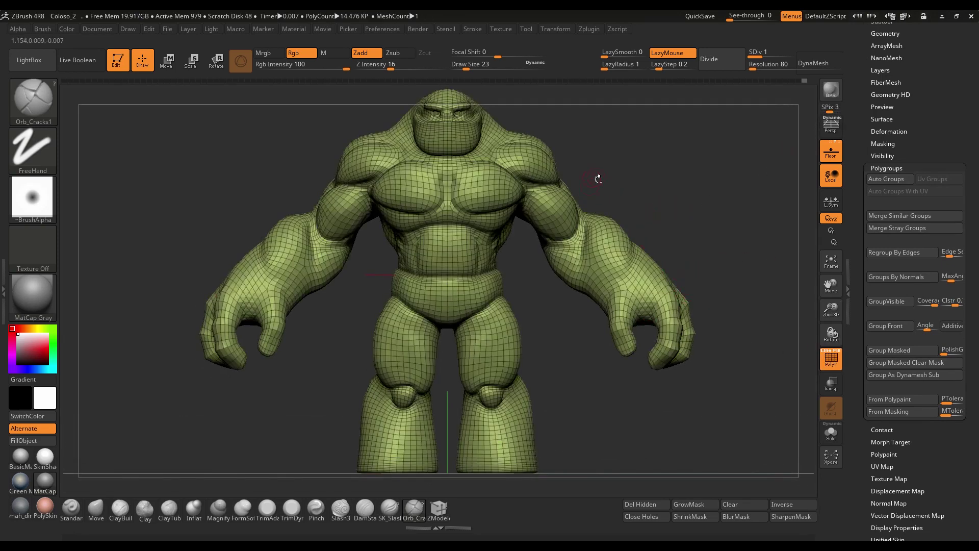
key("ctrl")
left_click_drag(593, 171, 541, 235, "ctrl")
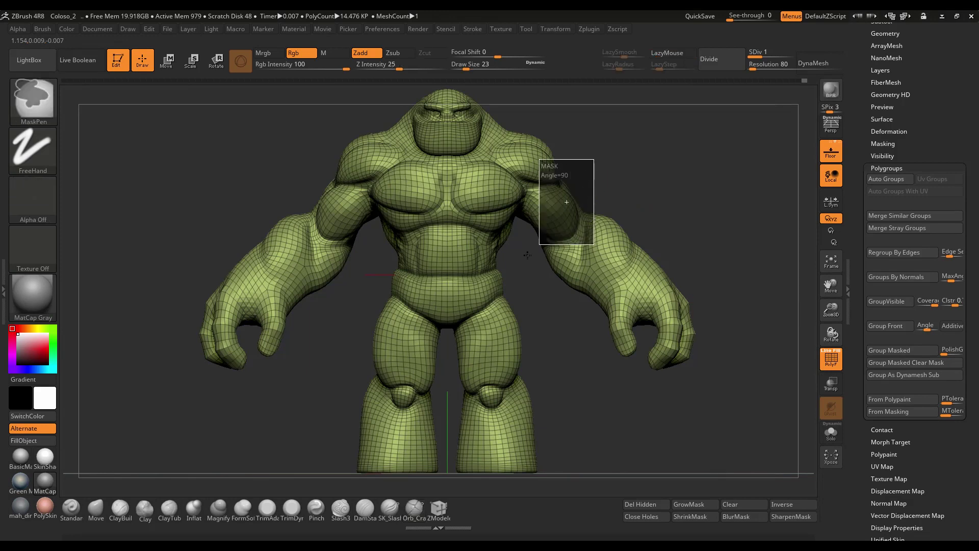
left_click_drag(640, 171, 627, 174, "ctrl")
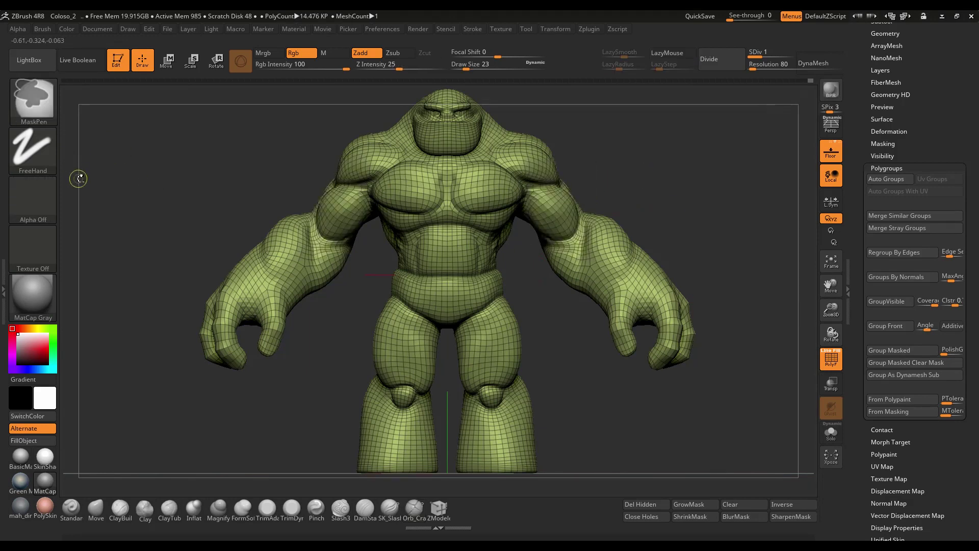
left_click(32, 150)
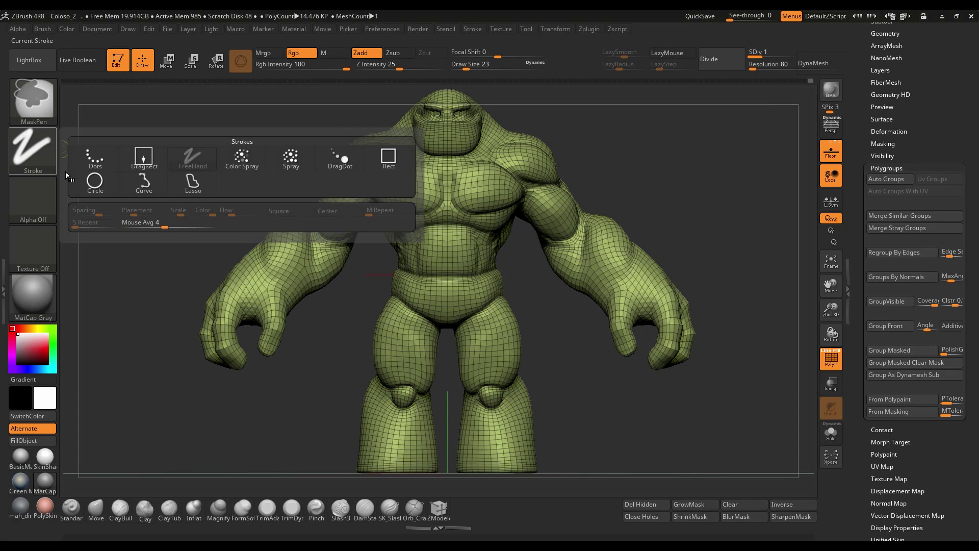
left_click(194, 190)
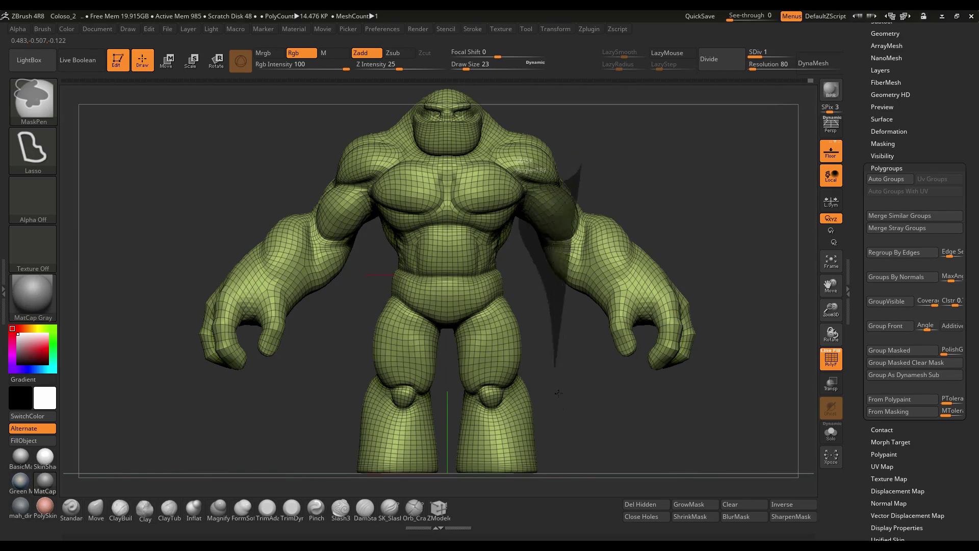
left_click_drag(521, 241, 676, 256, "ctrl")
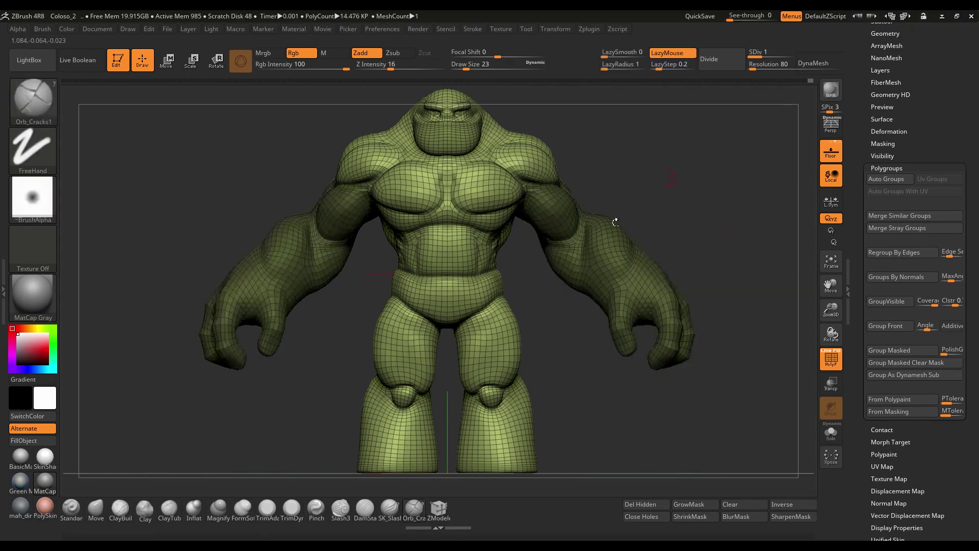
left_click(890, 351)
Step: Lasso-mask both hands, group them as a new polygroup, then clear the mask
left_click(673, 219, "ctrl")
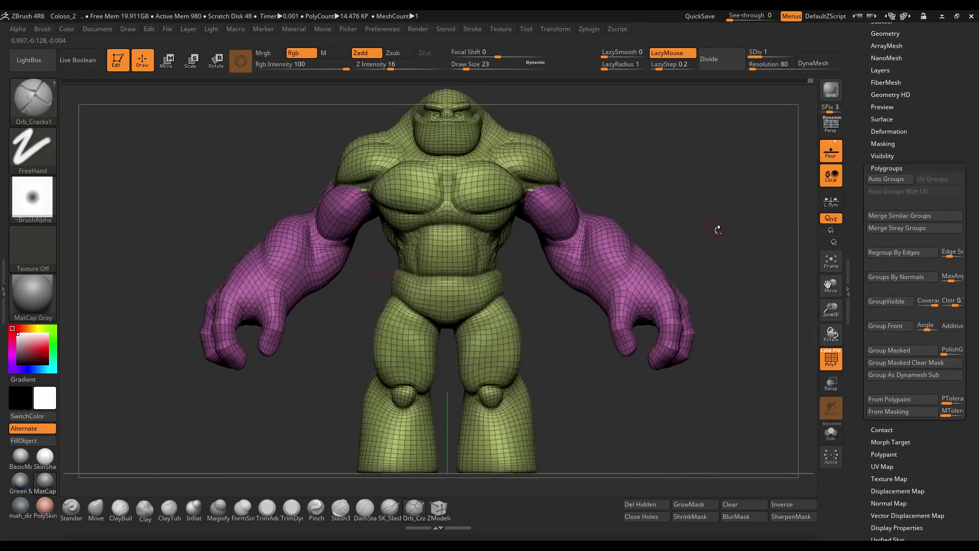
mouse_move(717, 227)
left_mouse_down()
mouse_move(586, 230)
mouse_move(681, 236)
mouse_move(706, 269)
mouse_move(725, 374)
left_mouse_up()
key("ctrl")
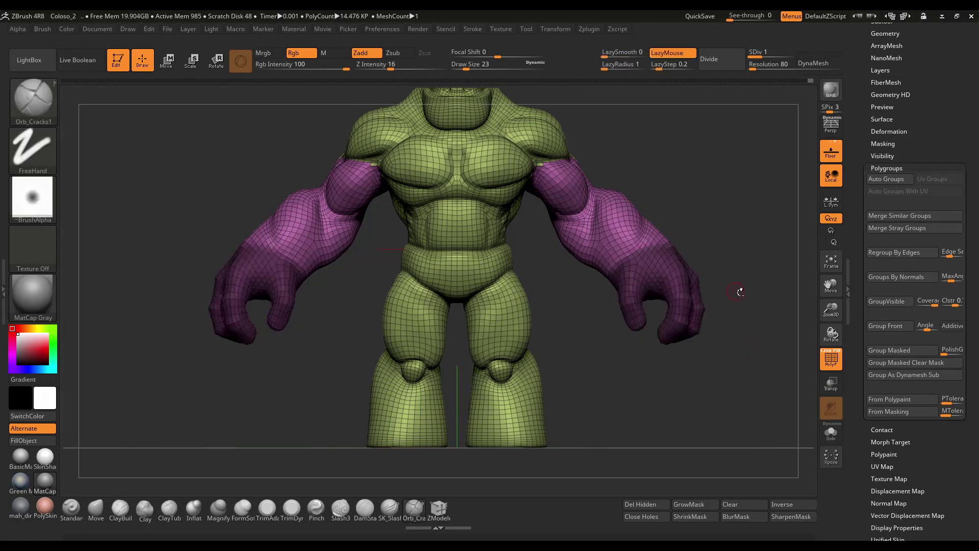
mouse_move(742, 292)
left_mouse_down()
mouse_move(772, 302)
mouse_move(722, 331)
mouse_move(723, 286)
left_mouse_up()
key("ctrl")
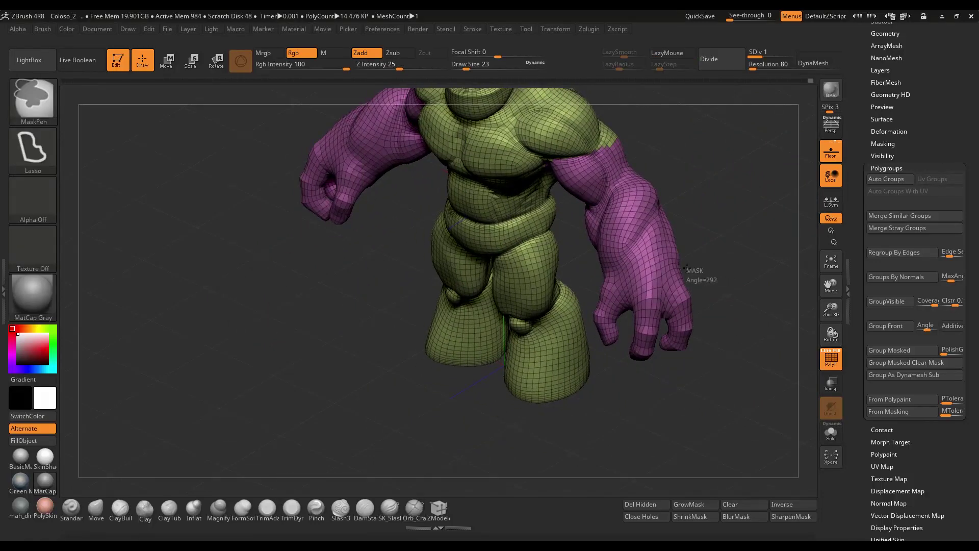
mouse_move(630, 262)
left_mouse_down("ctrl")
mouse_move(732, 394)
mouse_move(632, 260)
mouse_move(458, 306)
mouse_move(736, 334)
mouse_move(736, 294)
mouse_move(783, 312)
left_mouse_up("ctrl")
left_click(889, 347)
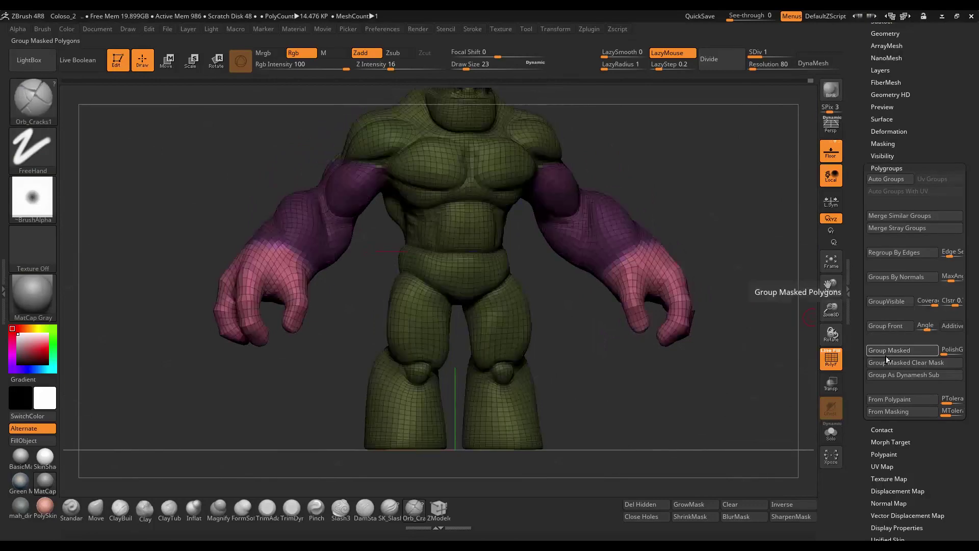
left_click(724, 326, "ctrl")
Step: Mask the legs from the waist down, group them, and check the soles from below
mouse_move(722, 334)
left_mouse_down()
mouse_move(586, 311)
mouse_move(585, 240)
left_mouse_up()
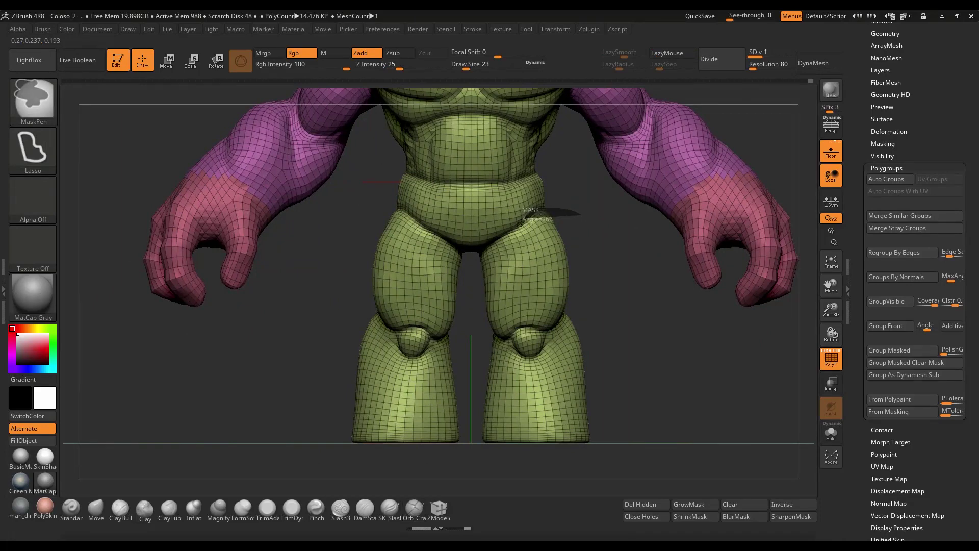
mouse_move(580, 213)
left_mouse_down("ctrl")
mouse_move(641, 486)
mouse_move(713, 382)
left_mouse_up("ctrl")
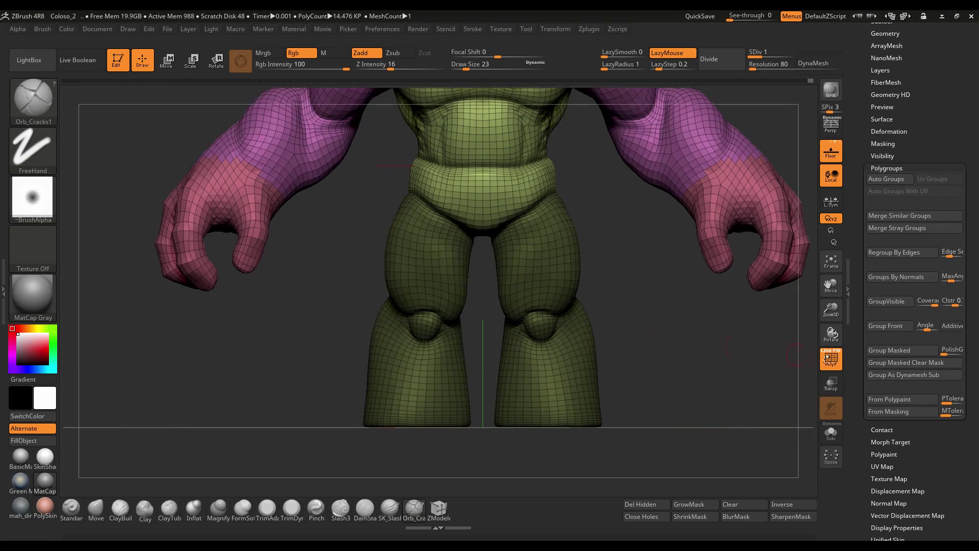
left_click(902, 352)
mouse_move(625, 317)
left_mouse_down("ctrl")
mouse_move(623, 376)
mouse_move(665, 344)
mouse_move(682, 273)
left_mouse_up("ctrl")
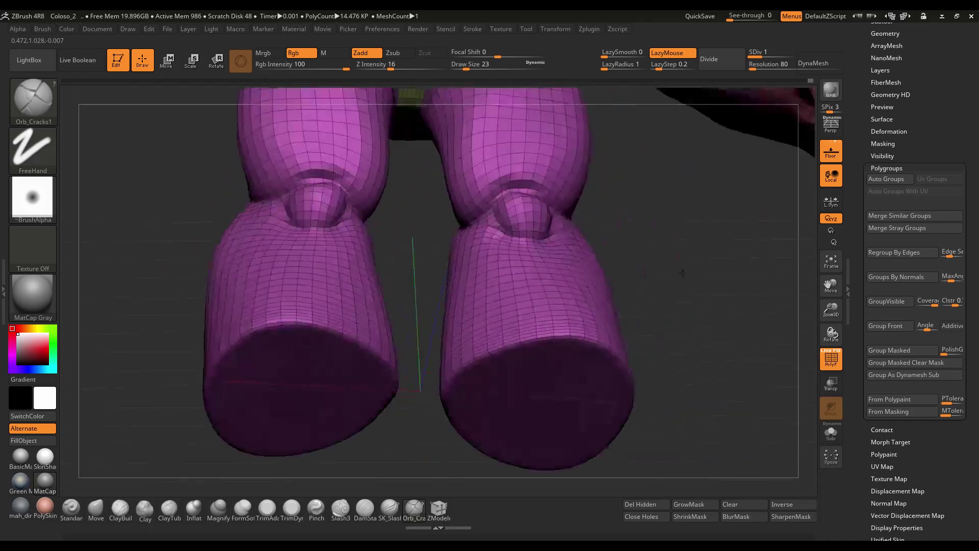
mouse_move(581, 378)
left_mouse_down("shift")
mouse_move(685, 356)
mouse_move(455, 352)
left_mouse_up("shift")
key("ctrl")
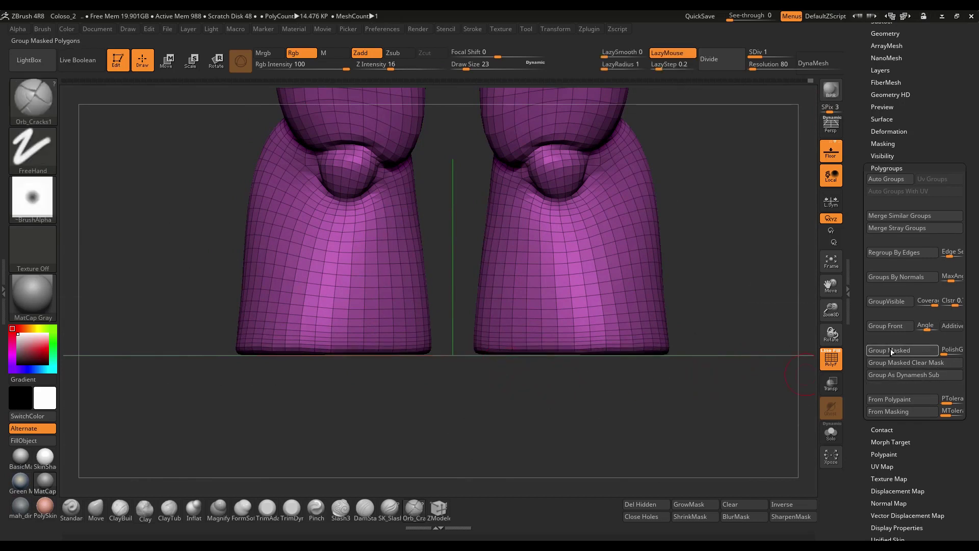
key("ctrl+i")
mouse_move(700, 373)
left_mouse_down("ctrl")
mouse_move(721, 363)
mouse_move(656, 308)
mouse_move(705, 206)
mouse_move(463, 204)
mouse_move(204, 483)
left_mouse_up("ctrl")
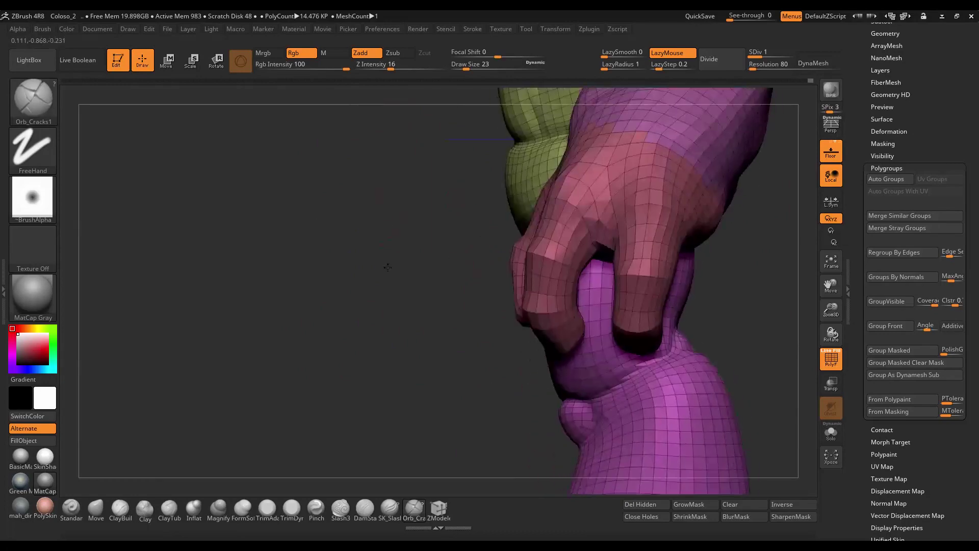
Step: Lasso-mask the head and group it into its own tan polygroup
mouse_move(496, 215)
left_mouse_down()
mouse_move(428, 187)
mouse_move(430, 374)
mouse_move(573, 199)
left_mouse_up()
key("ctrl")
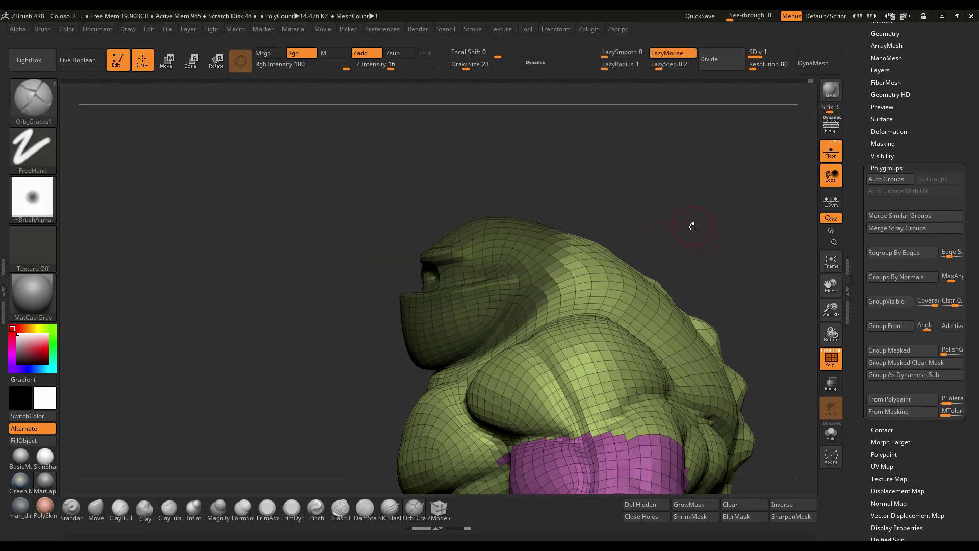
left_click_drag(690, 223, 691, 193, "alt")
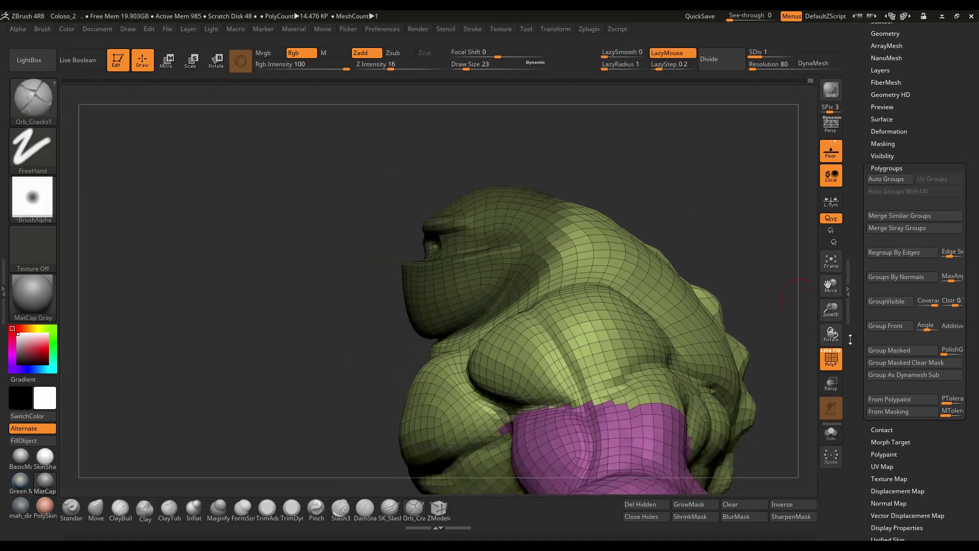
left_click(887, 355)
Step: Hide and unhide the head polygroup, then isolate the torso group to check
mouse_move(618, 196)
left_mouse_down()
mouse_move(678, 275)
mouse_move(640, 245)
mouse_move(576, 253)
left_mouse_up()
left_click(533, 262, "ctrl+shift")
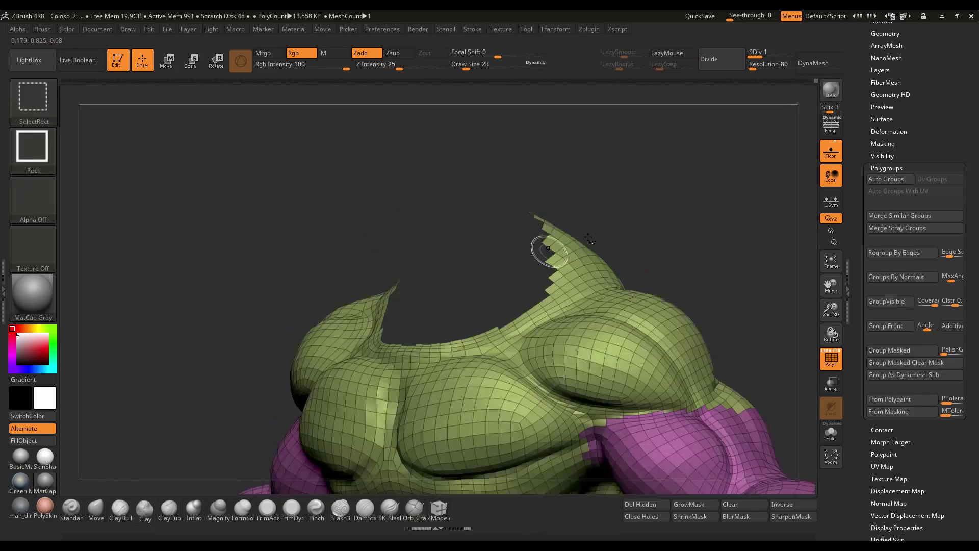
left_click(530, 258, "ctrl+shift")
left_click(692, 238, "ctrl+shift")
left_click_drag(693, 240, 559, 296, "shift")
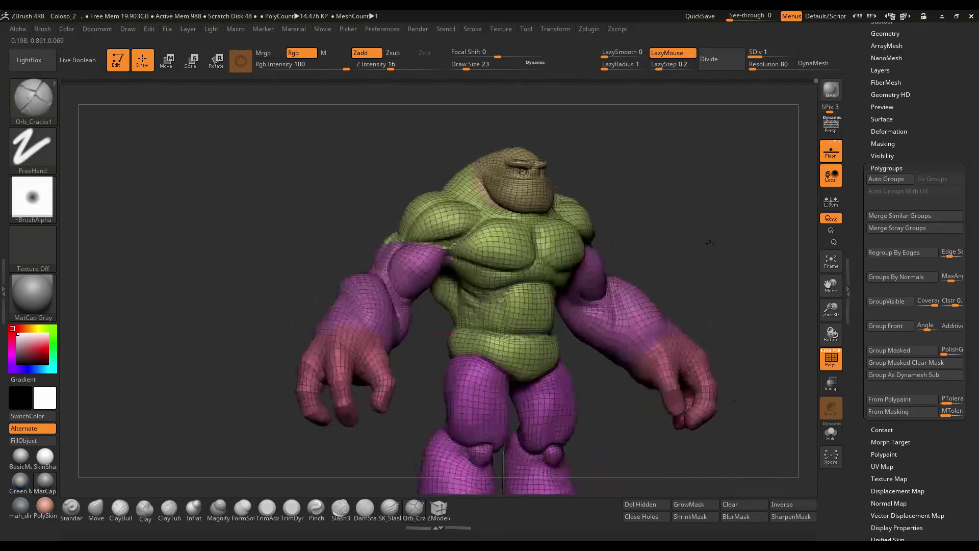
left_click(523, 312, "ctrl+shift")
Step: Unhide all body groups, review them, then turn off PolyF and collapse Polygroups
mouse_move(704, 262)
left_mouse_down()
mouse_move(626, 278)
mouse_move(699, 269)
mouse_move(687, 226)
mouse_move(686, 235)
left_mouse_up()
left_click(699, 269, "ctrl+shift")
mouse_move(616, 386)
left_mouse_down()
mouse_move(688, 380)
mouse_move(630, 376)
mouse_move(610, 362)
mouse_move(584, 366)
mouse_move(592, 370)
mouse_move(538, 298)
left_mouse_up()
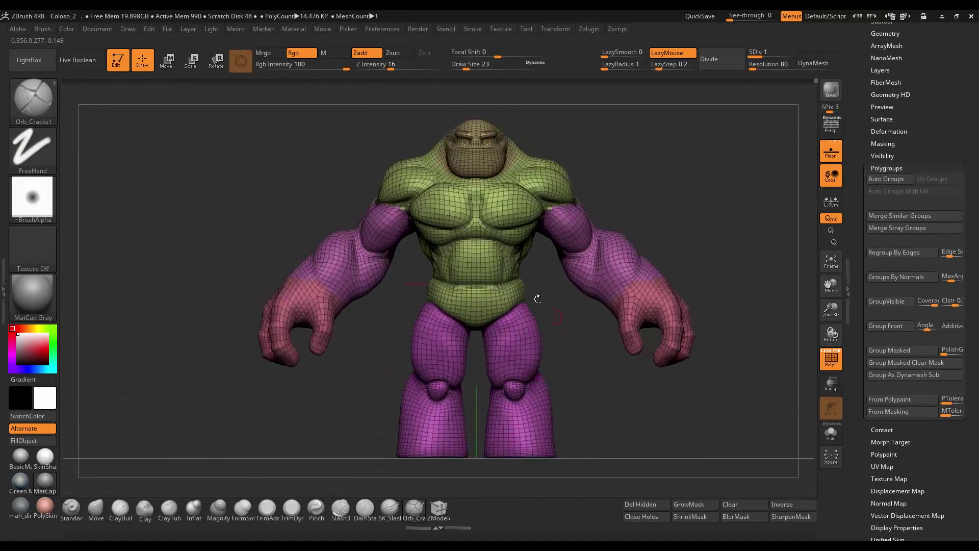
left_click(830, 359)
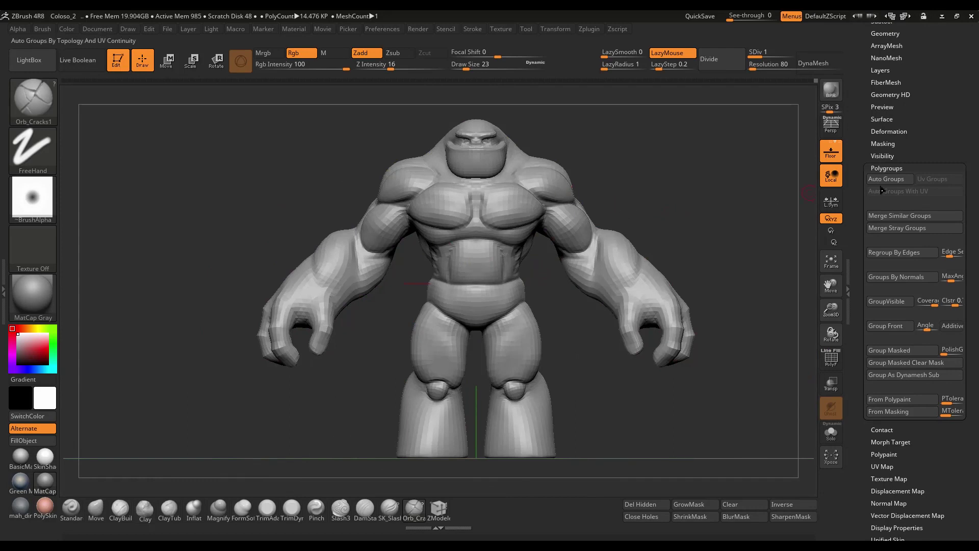
left_click(906, 168)
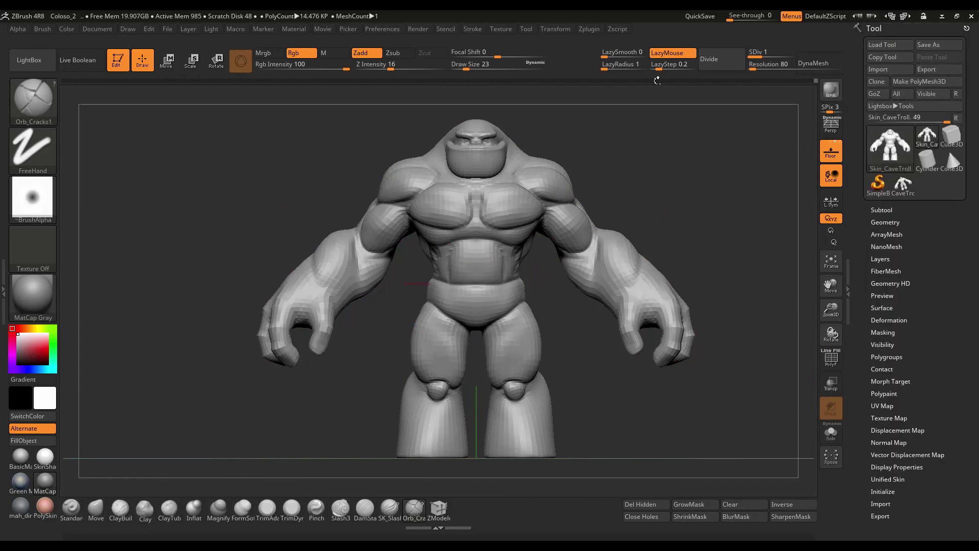
Step: Dock Zplugin, expand UV Master, and create the CL_Skin_CaveTroll clone with Work On Clone
left_click(591, 33)
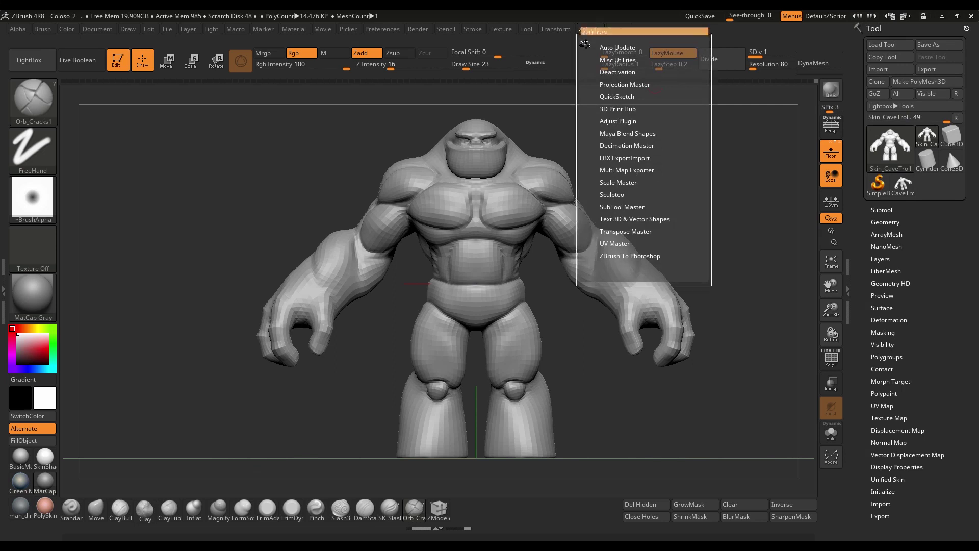
left_click(584, 45)
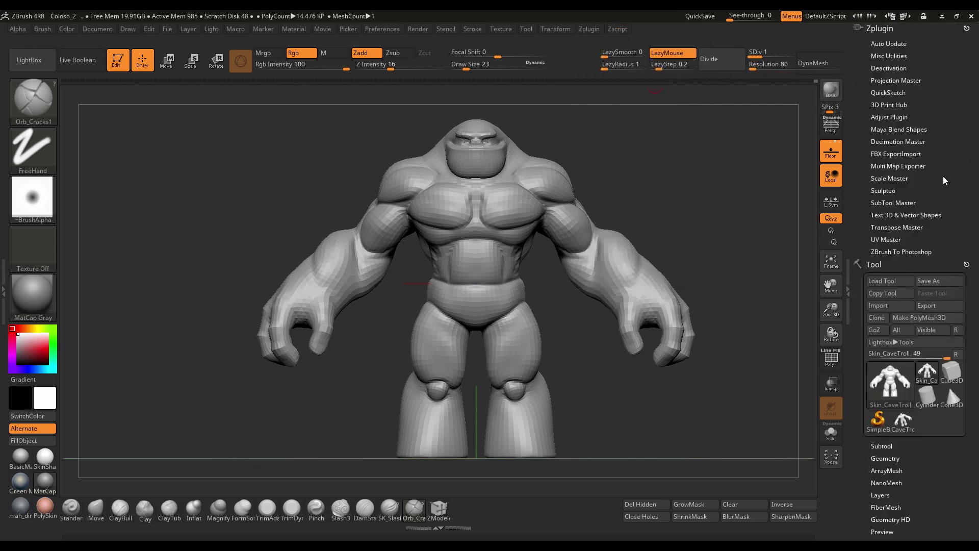
left_click(882, 239)
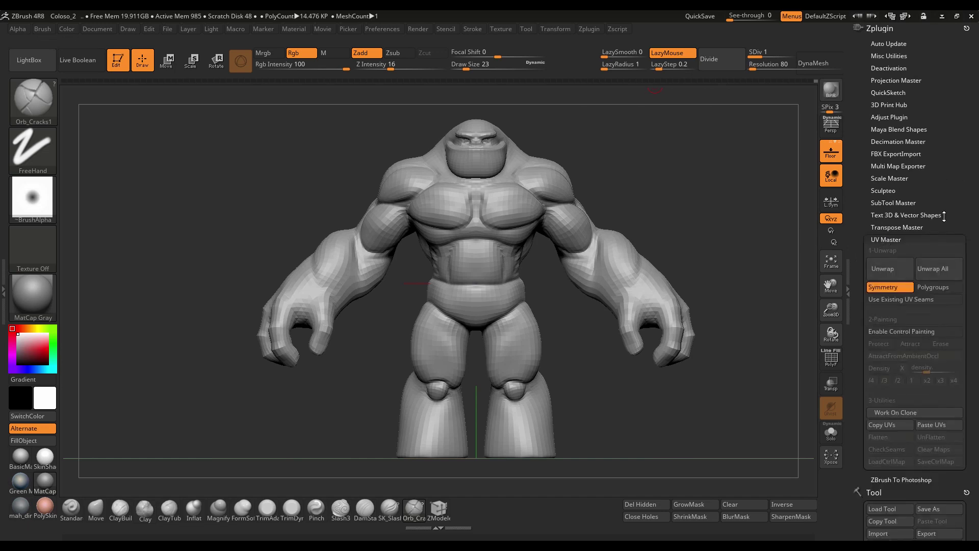
left_click_drag(948, 212, 948, 110)
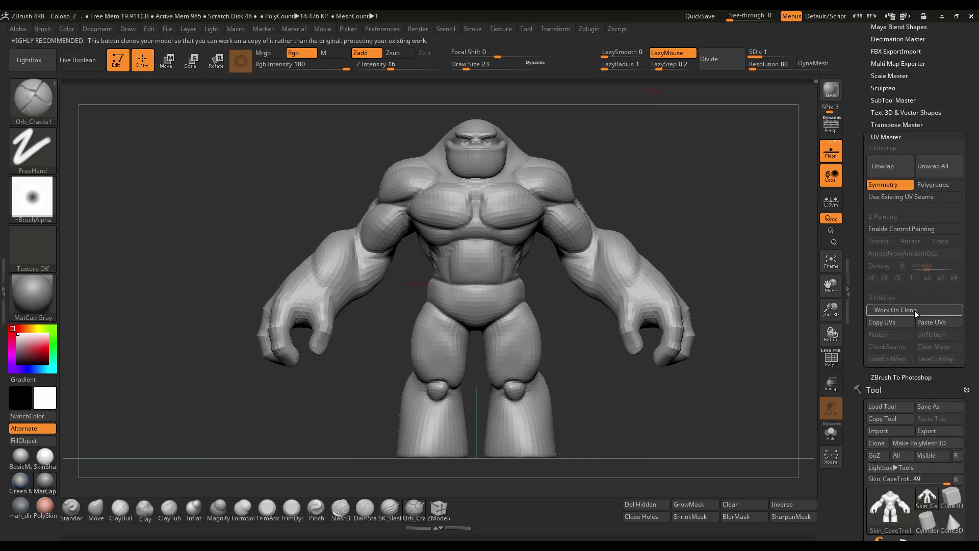
mouse_move(895, 412)
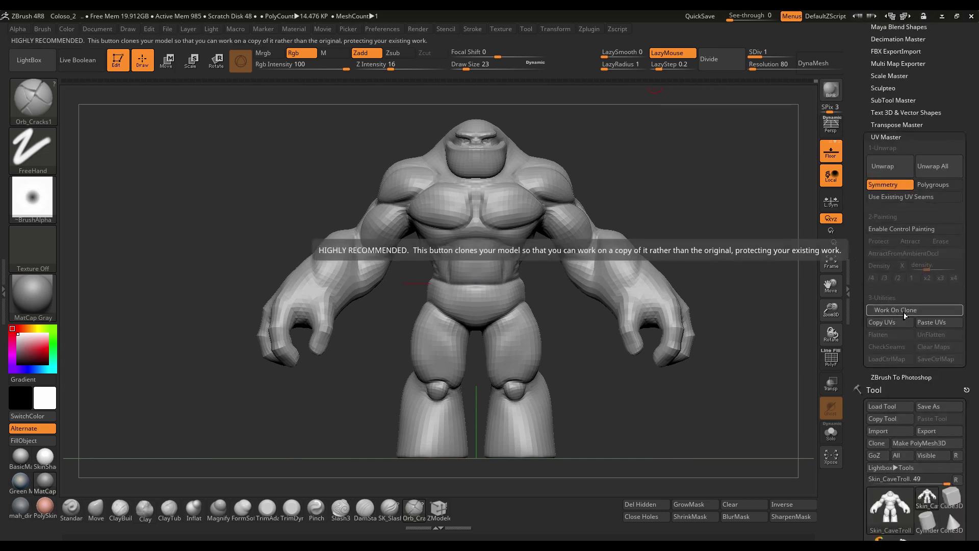
left_click(899, 316)
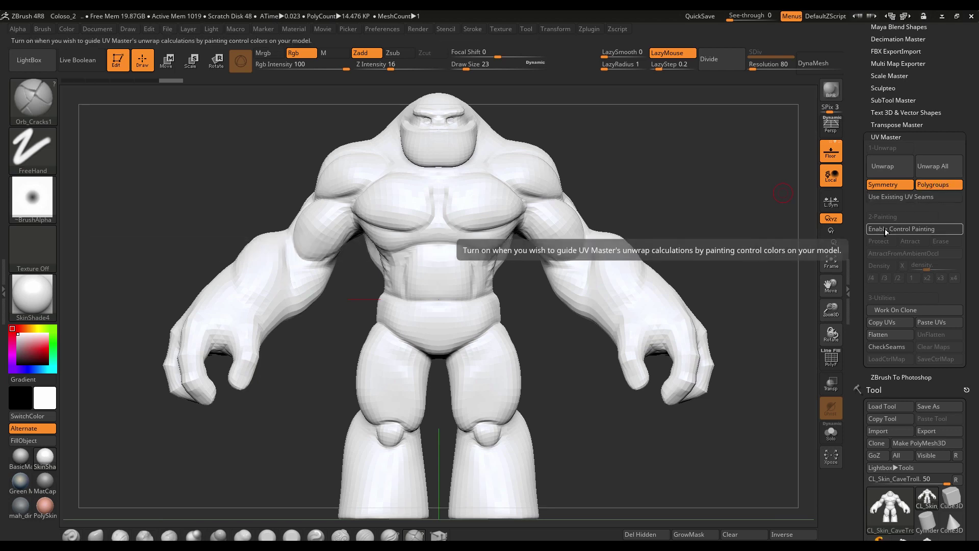
Step: Enable UV Master Control Painting in Protect mode with a size-163 Standard brush
left_click(905, 232)
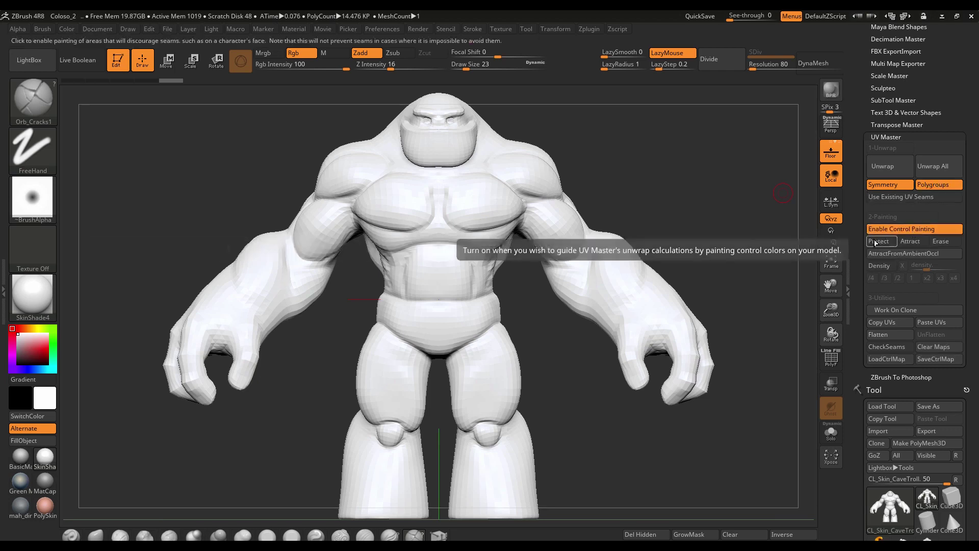
left_click(885, 243)
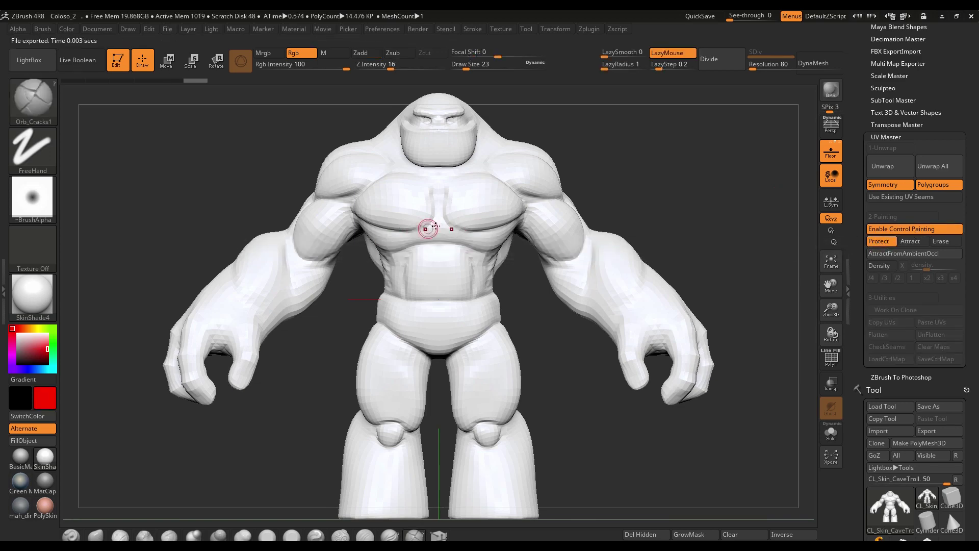
key("s")
left_click_drag(453, 219, 467, 218)
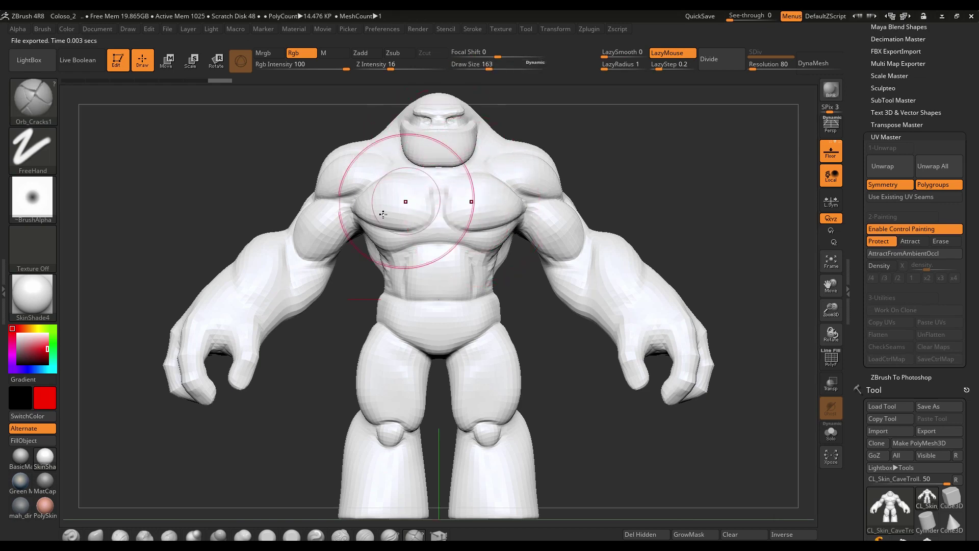
left_click(71, 535)
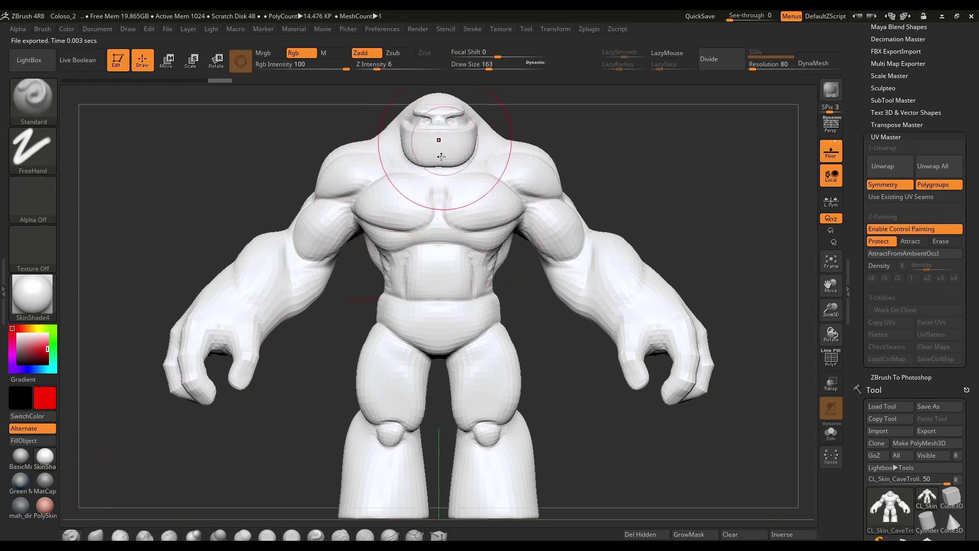
Step: With Zadd off, paint red protect over the head, arms, chest, legs and hands
mouse_move(415, 153)
left_mouse_down()
mouse_move(436, 150)
mouse_move(437, 138)
left_mouse_up()
key("ctrl+z")
left_click(365, 53)
mouse_move(384, 152)
left_mouse_down()
mouse_move(285, 220)
mouse_move(184, 367)
left_mouse_up()
mouse_move(402, 214)
left_mouse_down()
mouse_move(423, 311)
mouse_move(387, 433)
left_mouse_up()
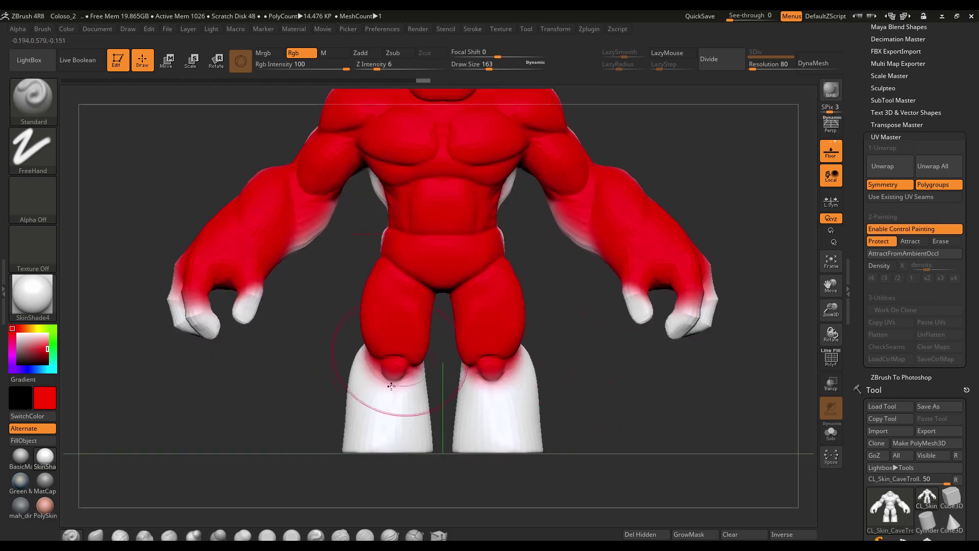
left_click_drag(393, 393, 388, 449)
mouse_move(698, 278)
left_mouse_down("alt")
mouse_move(700, 295)
mouse_move(645, 316)
left_mouse_up("alt")
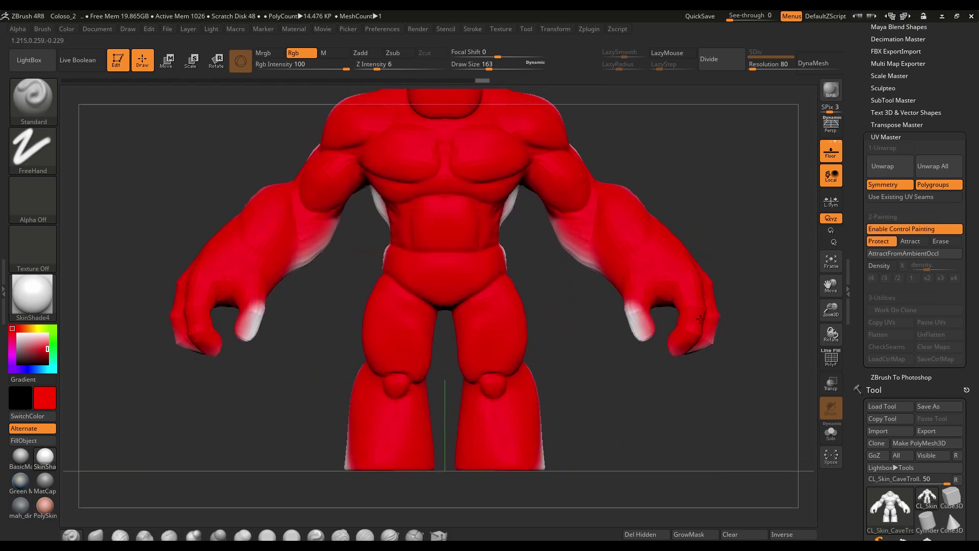
right_click_drag(645, 316, 653, 300)
Step: Turn the troll to face front and shrink the brush to size 65
right_click_drag(651, 251, 675, 225)
key("s")
left_click_drag(668, 229, 660, 230)
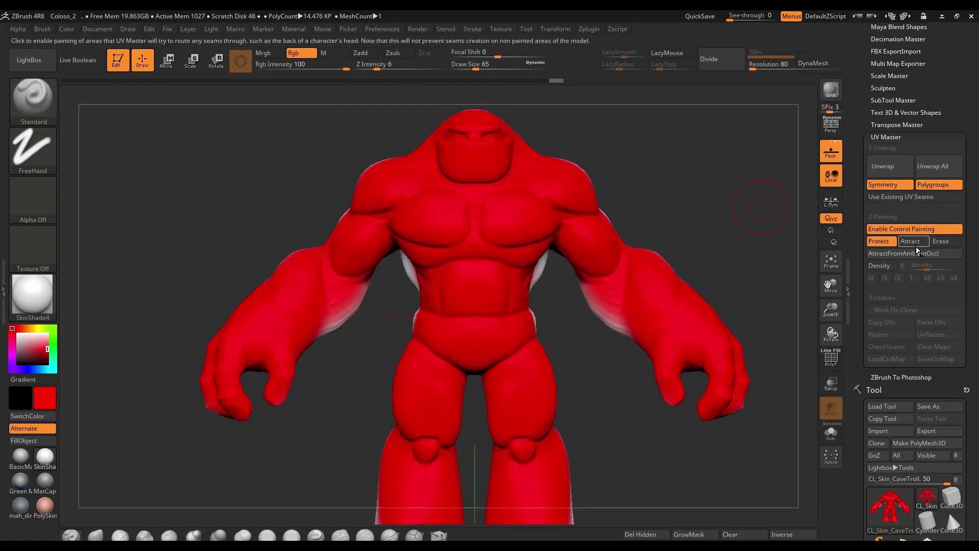
Step: Switch control painting to Attract and set the brush size to 25
left_click(910, 241)
right_click_drag(637, 230, 563, 197)
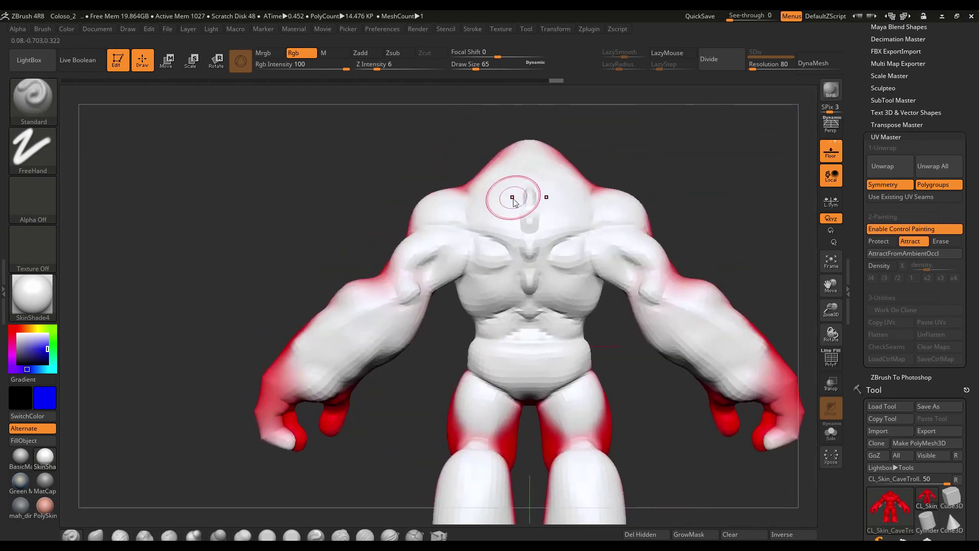
key("s")
left_click_drag(520, 200, 504, 200)
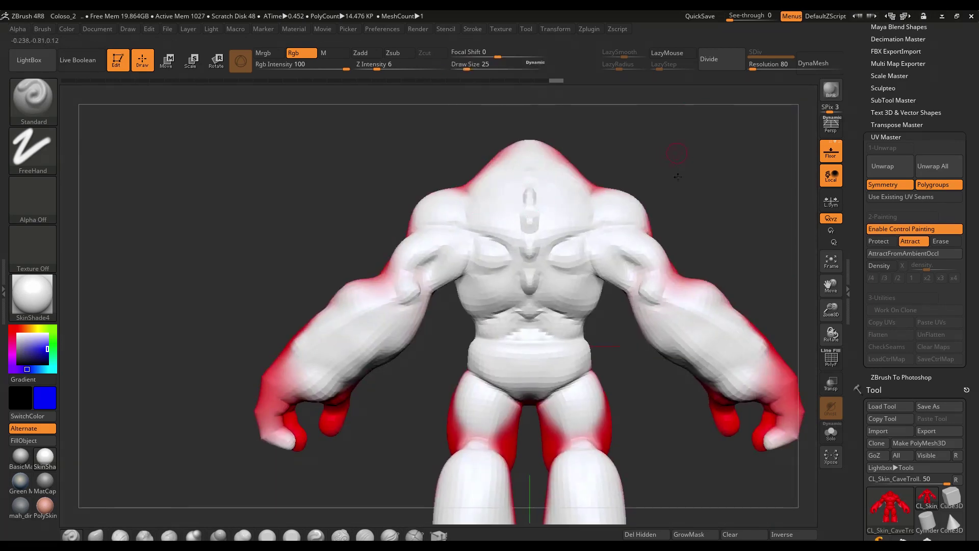
left_click_drag(677, 177, 677, 199)
Step: Paint blue attract seams from head to waist, across the shoulders and along the forearms
left_click_drag(525, 171, 531, 359)
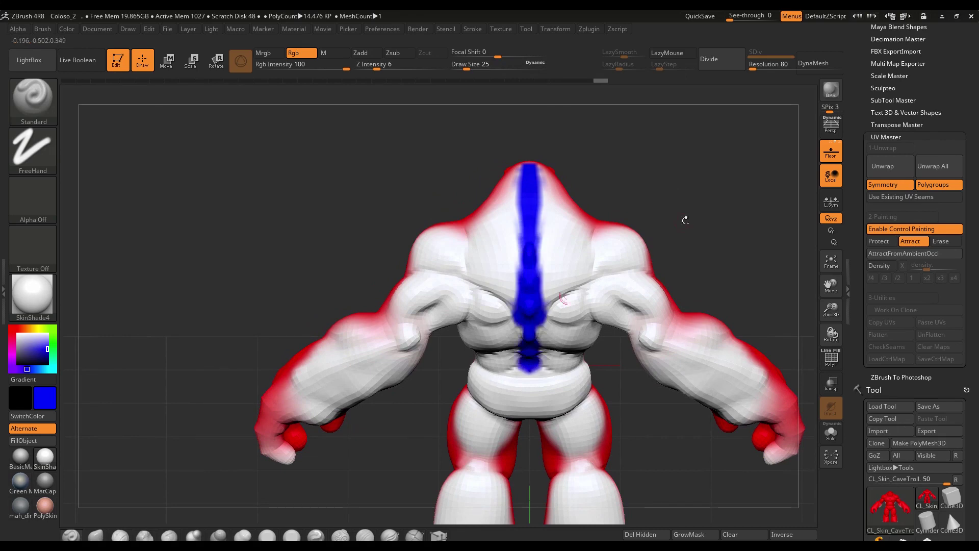
mouse_move(684, 219)
left_mouse_down()
mouse_move(699, 197)
mouse_move(689, 179)
mouse_move(543, 270)
mouse_move(536, 344)
left_mouse_up()
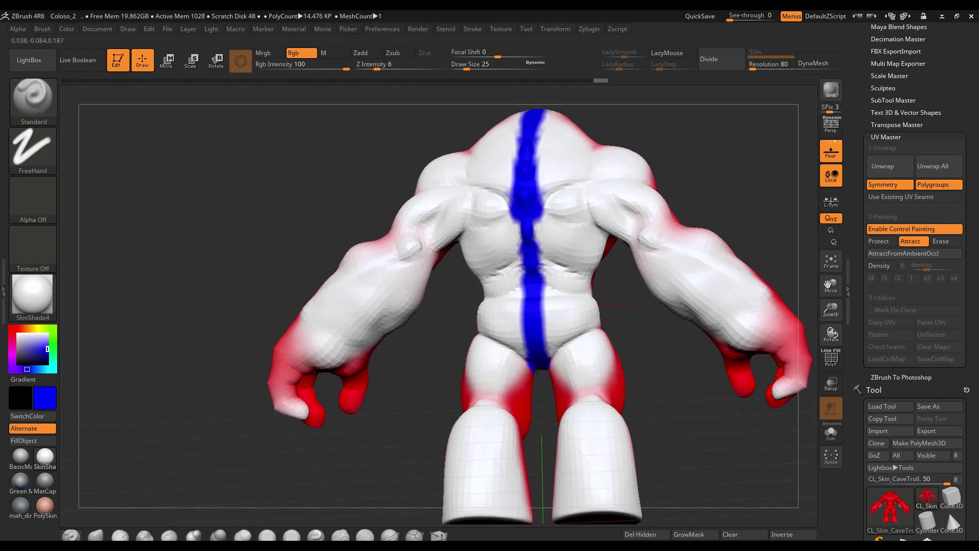
mouse_move(694, 229)
left_mouse_down()
mouse_move(721, 197)
mouse_move(464, 232)
left_mouse_up()
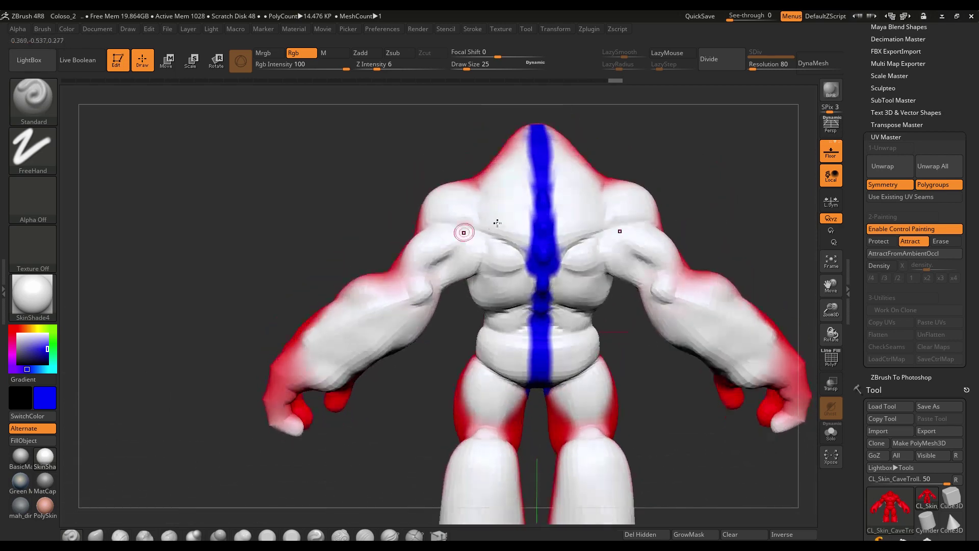
mouse_move(536, 222)
left_mouse_down()
mouse_move(459, 227)
mouse_move(544, 216)
mouse_move(462, 224)
mouse_move(530, 226)
mouse_move(515, 230)
mouse_move(444, 227)
mouse_move(540, 219)
left_mouse_up()
mouse_move(693, 153)
left_mouse_down()
mouse_move(696, 184)
mouse_move(632, 224)
mouse_move(609, 204)
mouse_move(637, 246)
mouse_move(765, 323)
left_mouse_up()
mouse_move(793, 267)
left_mouse_down()
mouse_move(758, 225)
mouse_move(651, 265)
left_mouse_up()
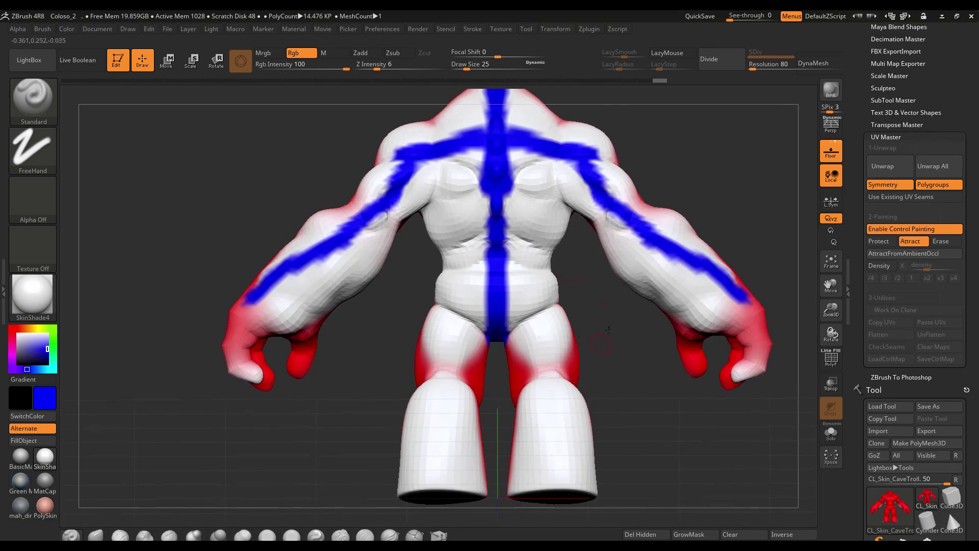
mouse_move(601, 344)
left_mouse_down()
mouse_move(486, 310)
mouse_move(494, 312)
mouse_move(462, 321)
mouse_move(451, 465)
mouse_move(448, 377)
left_mouse_up()
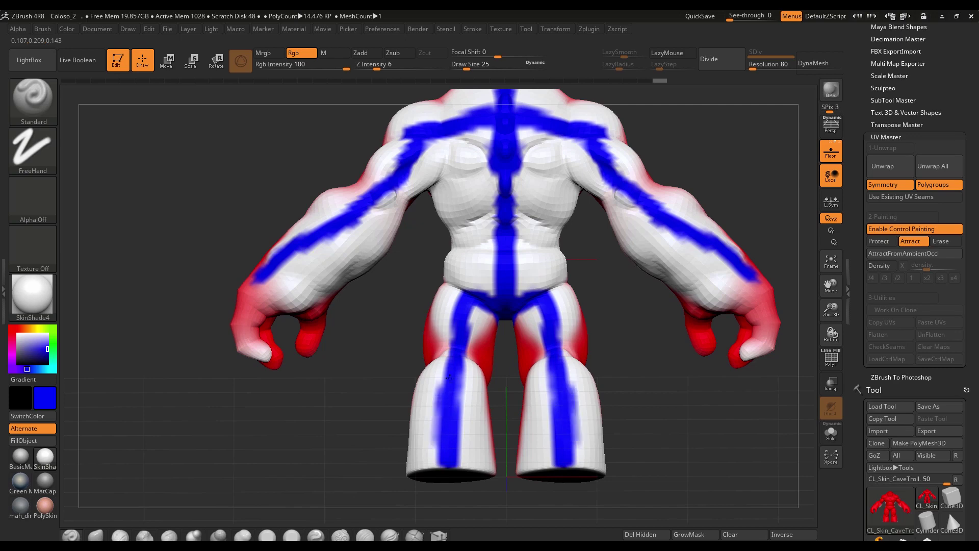
Step: Turn PolyF back on and add attract strokes up the legs, upper body, forearms and hands
key("shift+f")
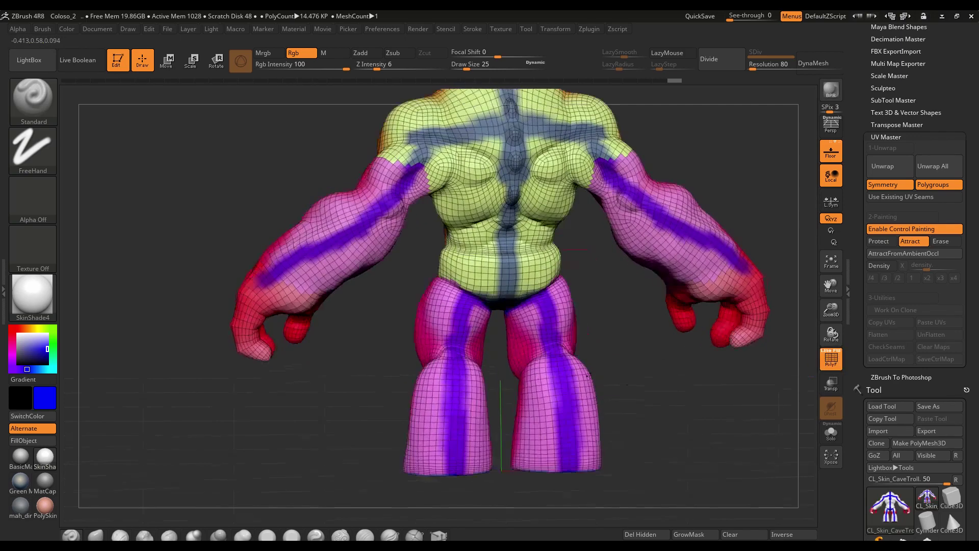
left_click_drag(587, 376, 456, 348)
mouse_move(437, 466)
left_mouse_down()
mouse_move(436, 423)
mouse_move(477, 327)
left_mouse_up()
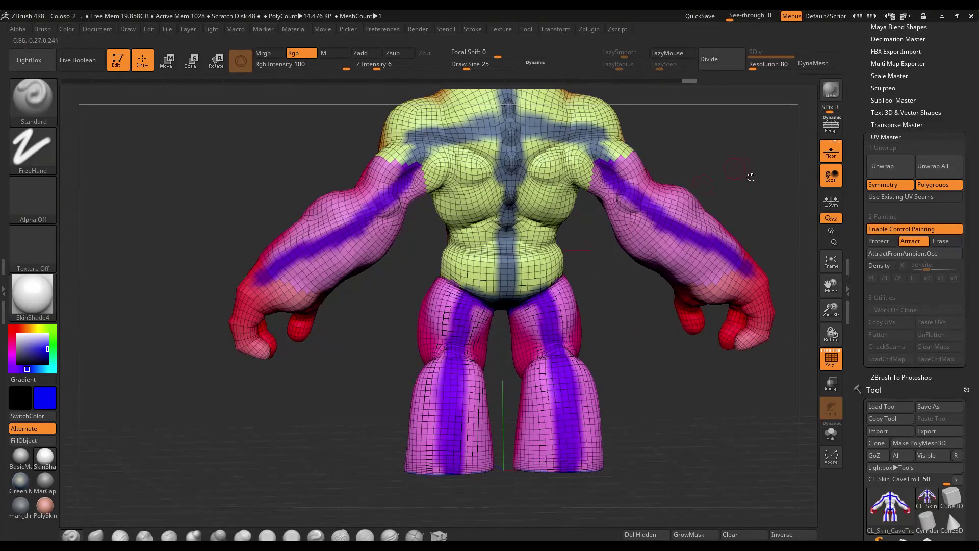
left_click_drag(750, 177, 724, 204, "alt")
left_click_drag(619, 196, 601, 166)
left_click_drag(754, 180, 755, 225)
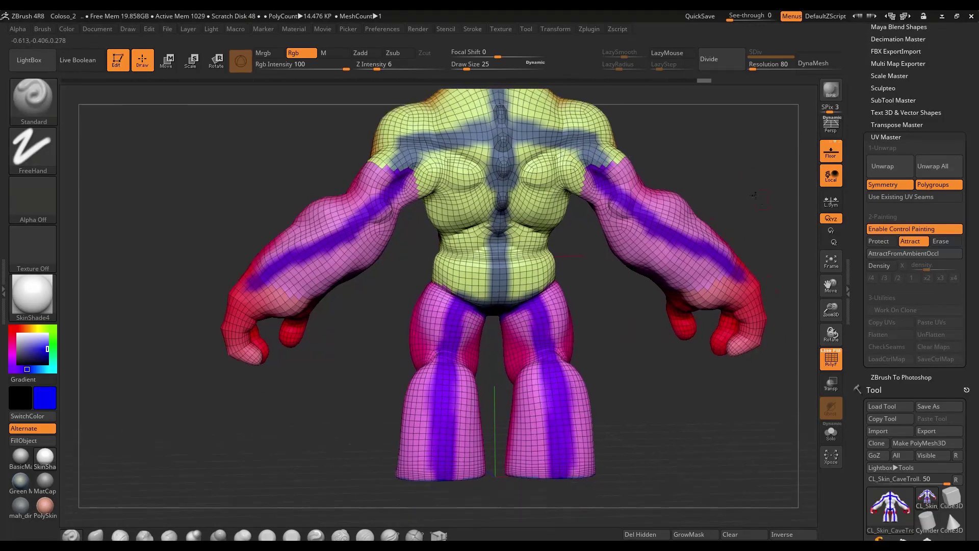
mouse_move(728, 276)
left_mouse_down()
mouse_move(769, 322)
mouse_move(770, 349)
mouse_move(739, 289)
mouse_move(580, 277)
mouse_move(577, 225)
mouse_move(590, 304)
mouse_move(723, 236)
left_mouse_up()
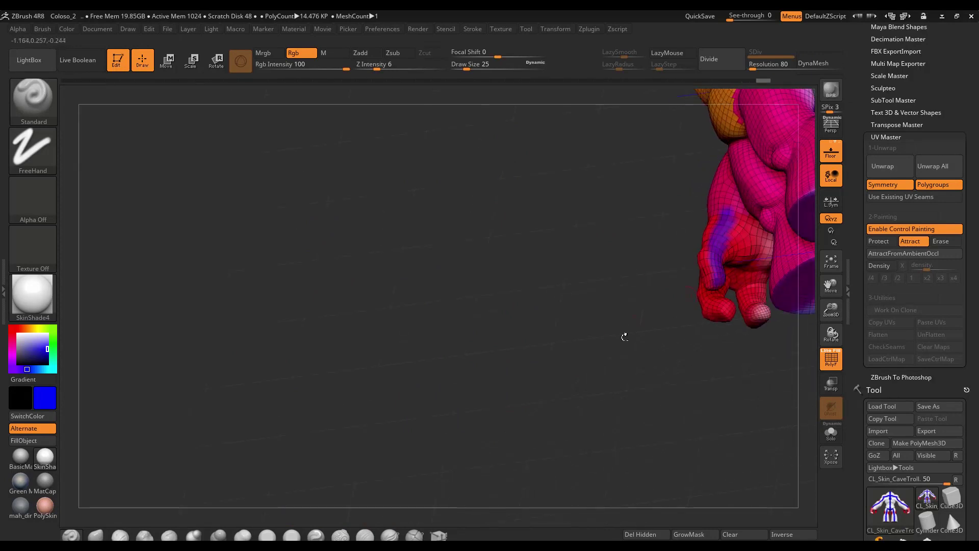
Step: Orbit the troll around the arm and underside to check coverage, returning to the front
mouse_move(625, 336)
left_mouse_down()
mouse_move(732, 275)
mouse_move(780, 286)
mouse_move(586, 245)
left_mouse_up()
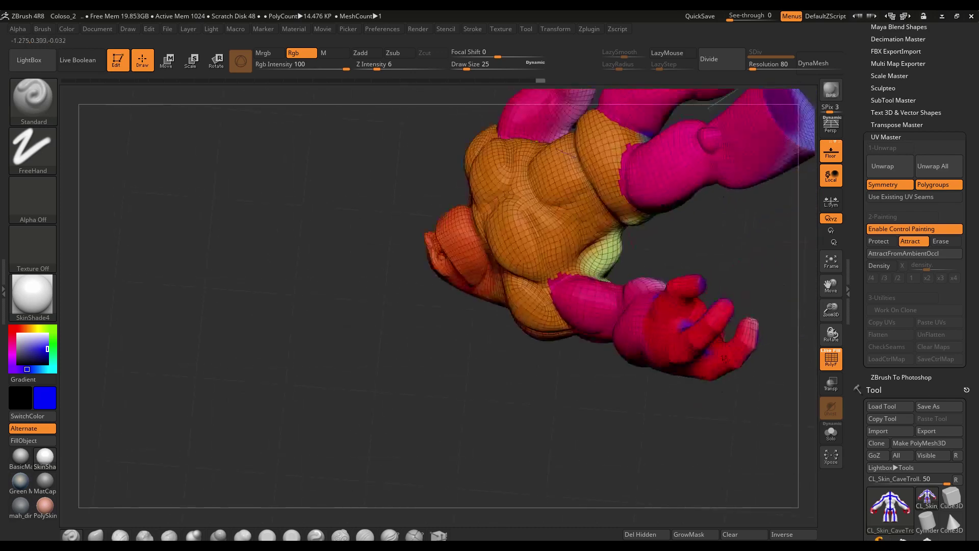
left_click_drag(757, 306, 739, 342)
left_click_drag(581, 345, 500, 311)
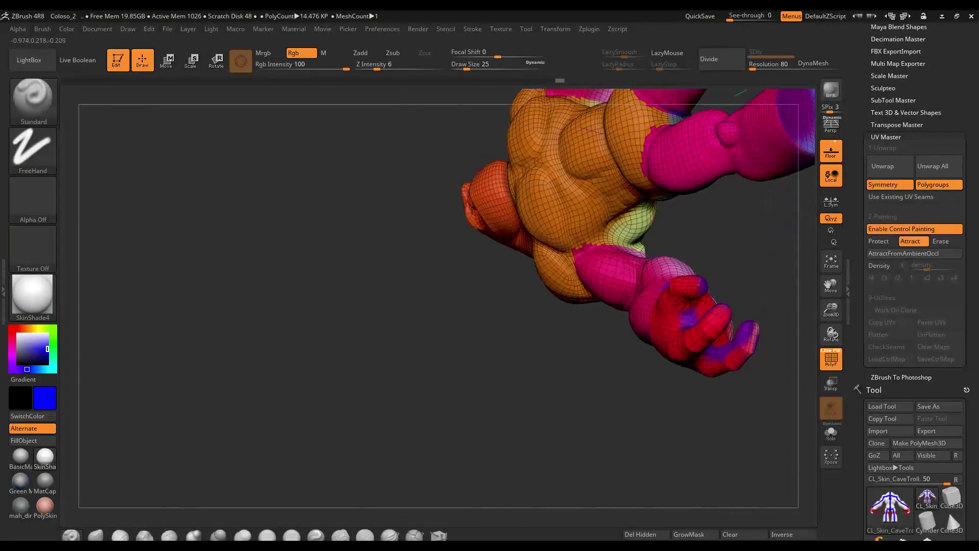
mouse_move(728, 279)
left_mouse_down()
mouse_move(703, 306)
mouse_move(720, 301)
mouse_move(740, 204)
mouse_move(415, 399)
mouse_move(699, 218)
mouse_move(701, 230)
left_mouse_up()
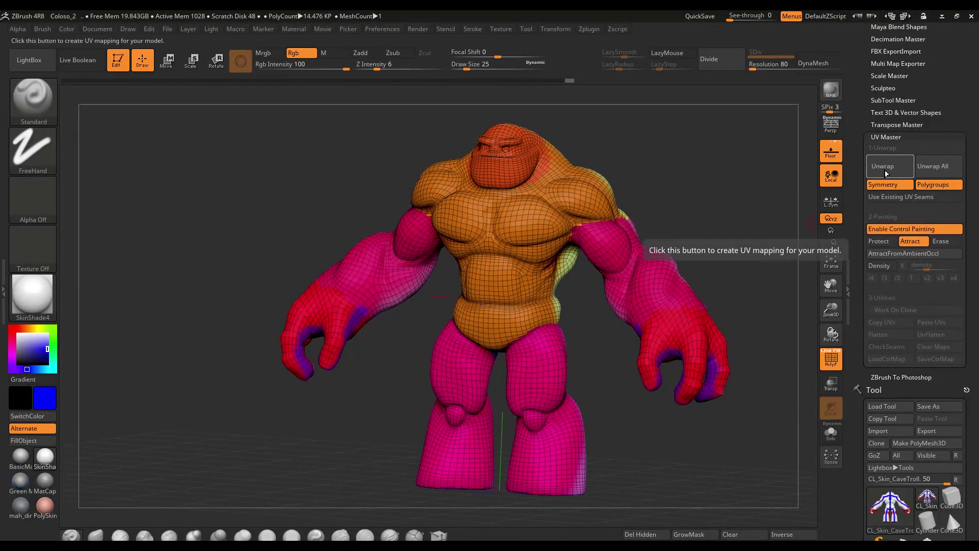
Step: Unwrap the clone with UV Master, frame it front-on, and flatten it into 10 UV islands
left_click(884, 176)
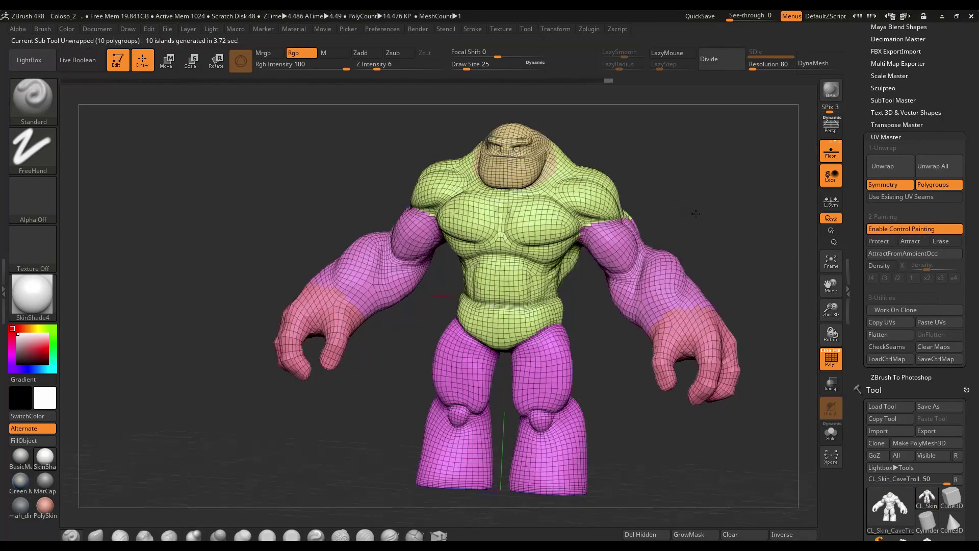
mouse_move(680, 210)
left_mouse_down()
mouse_move(689, 212)
mouse_move(651, 255)
left_mouse_up()
key("f")
left_click(878, 334)
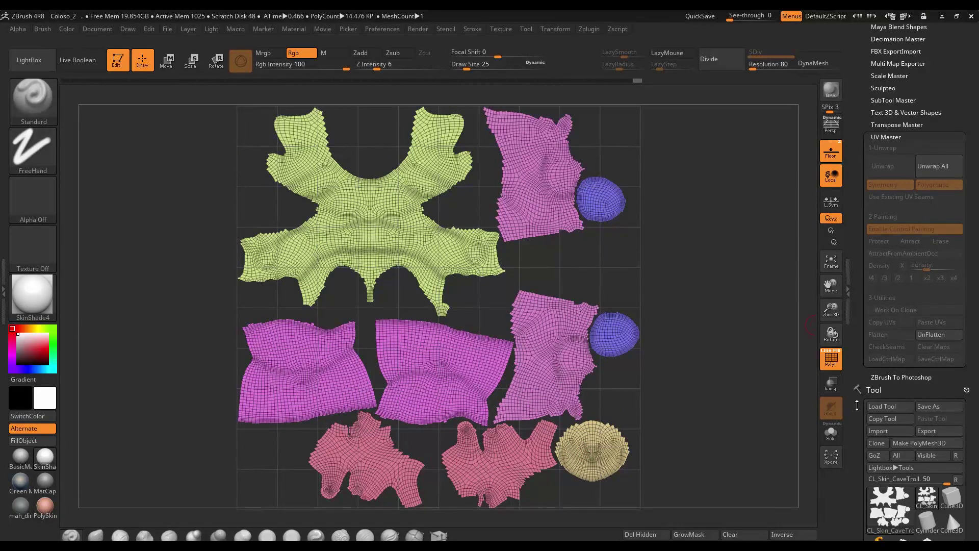
Step: UnFlatten the clone back to 3D and copy its UVs
left_click(941, 339)
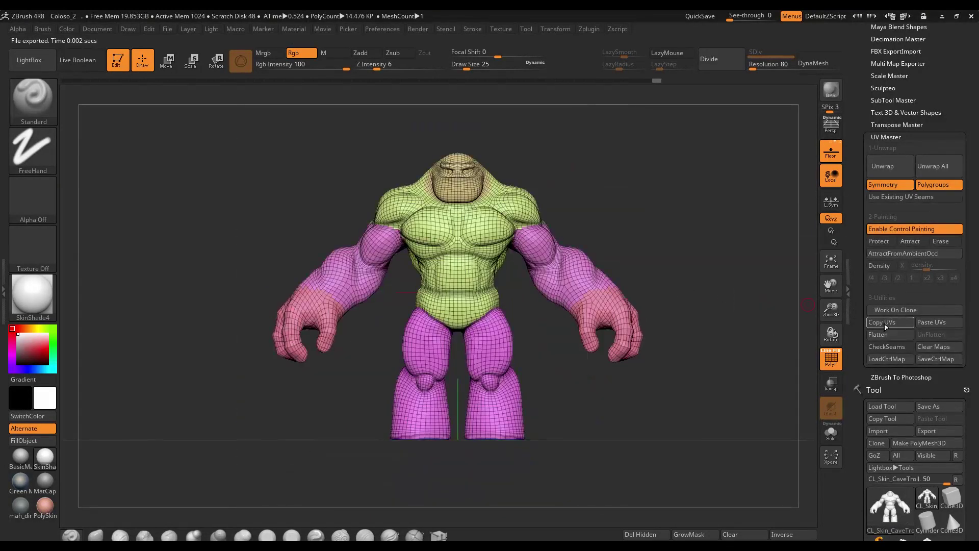
left_click(883, 325)
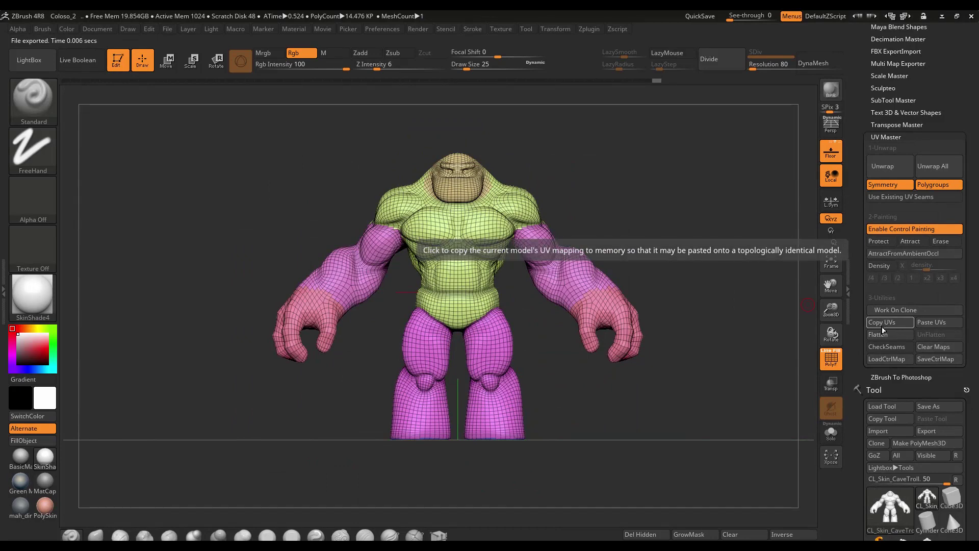
left_click(887, 325)
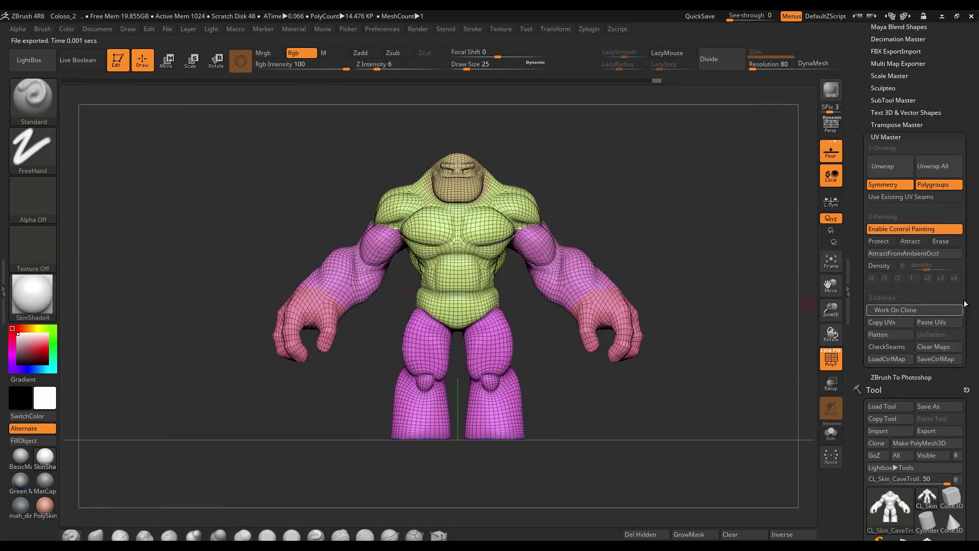
left_click_drag(972, 312, 947, 237)
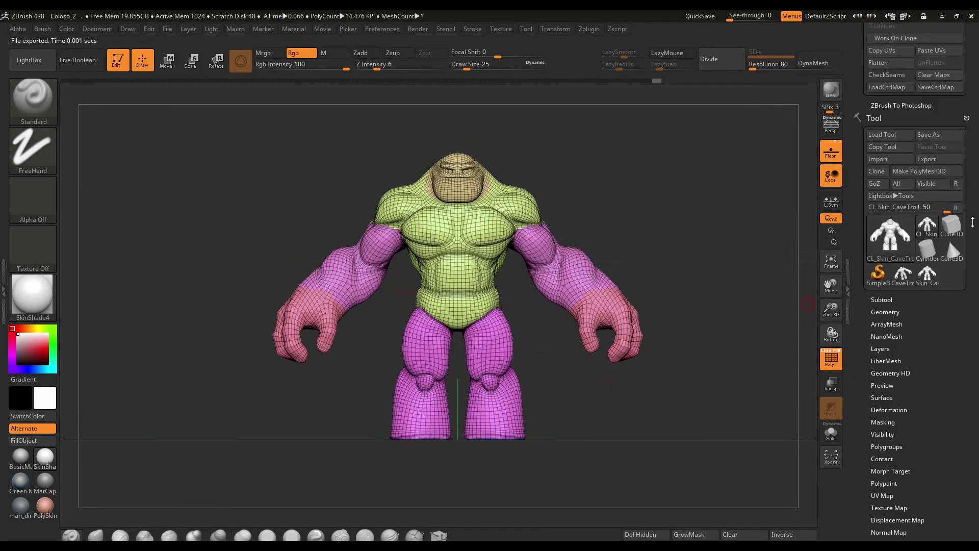
Step: Select the original Skin_CaveTroll, turn off PolyF and apply MatCap Gray
left_click(926, 268)
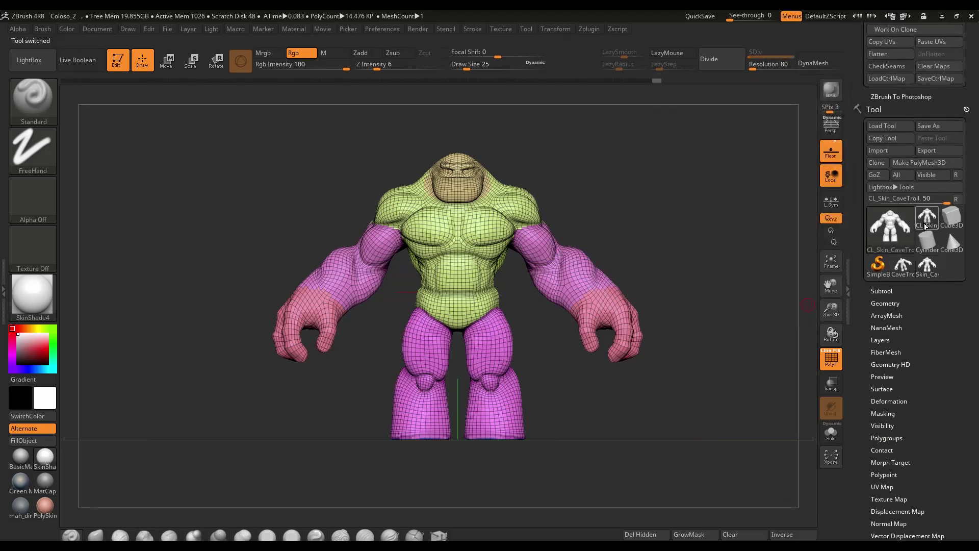
left_click(831, 359)
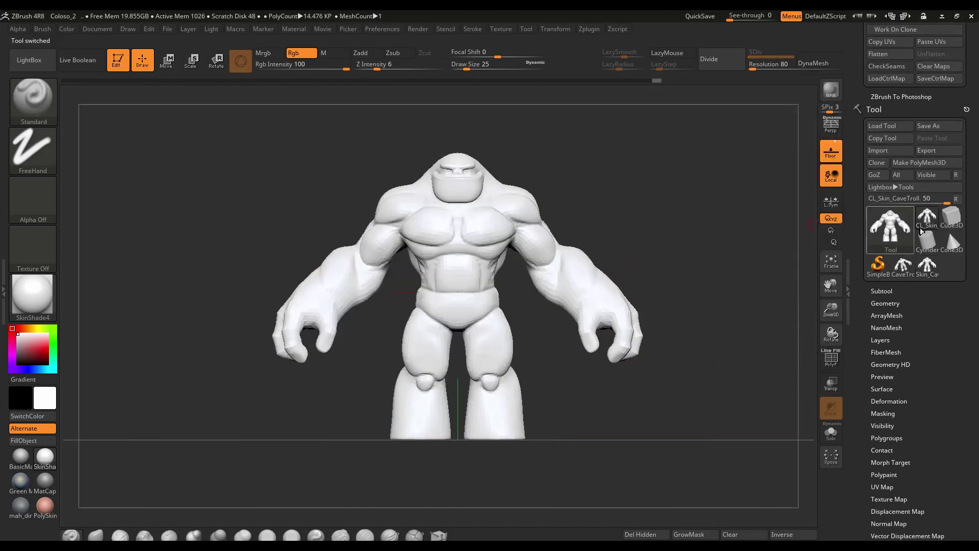
left_click(926, 233)
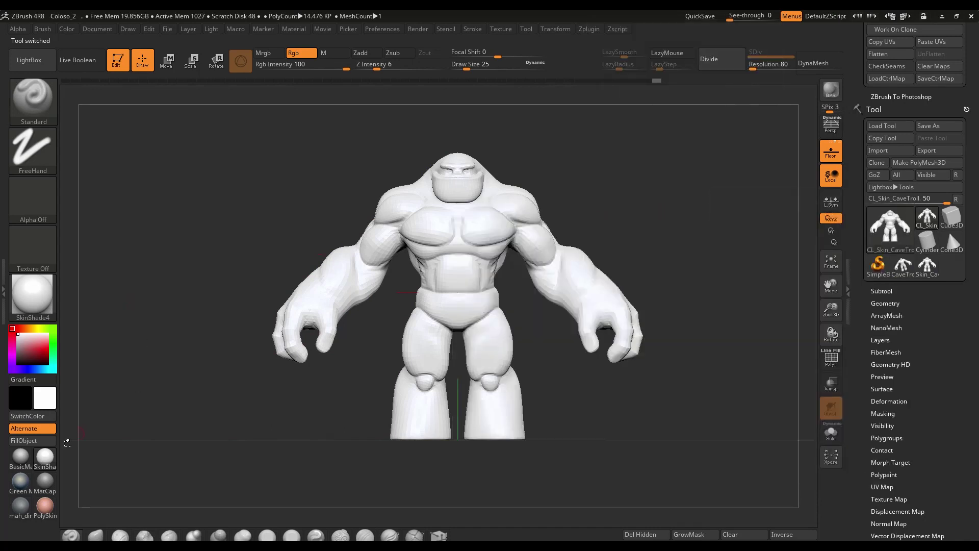
left_click(44, 481)
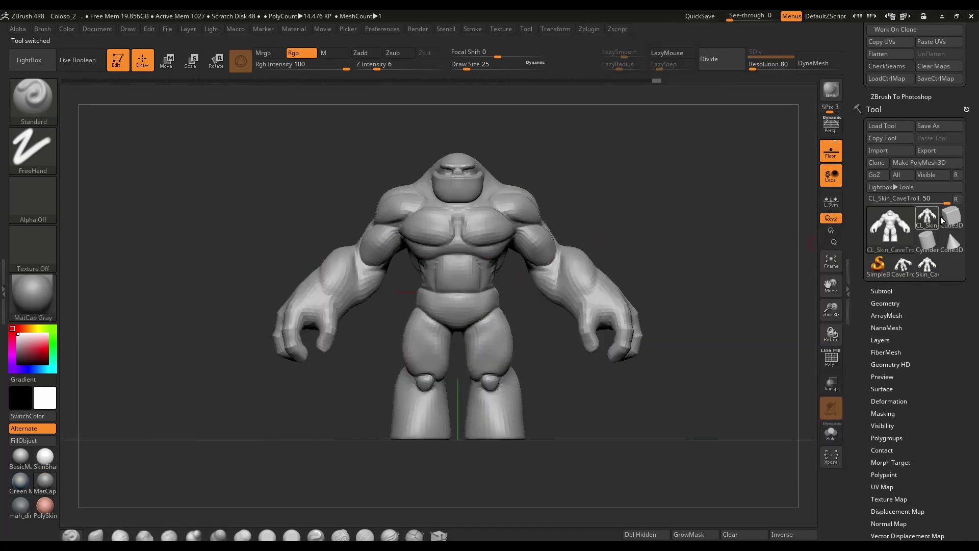
left_click_drag(971, 185, 926, 327)
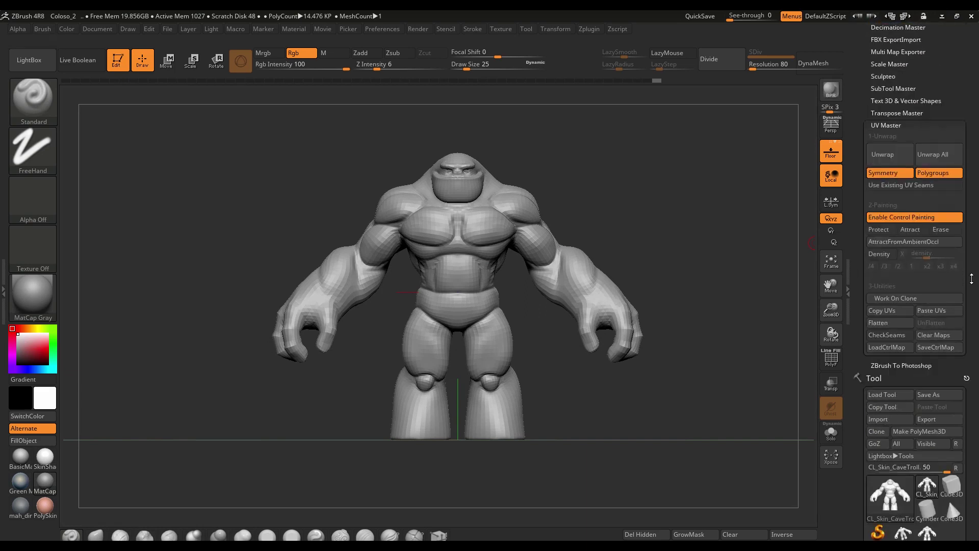
Step: Paste the copied UVs onto the original Skin_CaveTroll
left_click(927, 327)
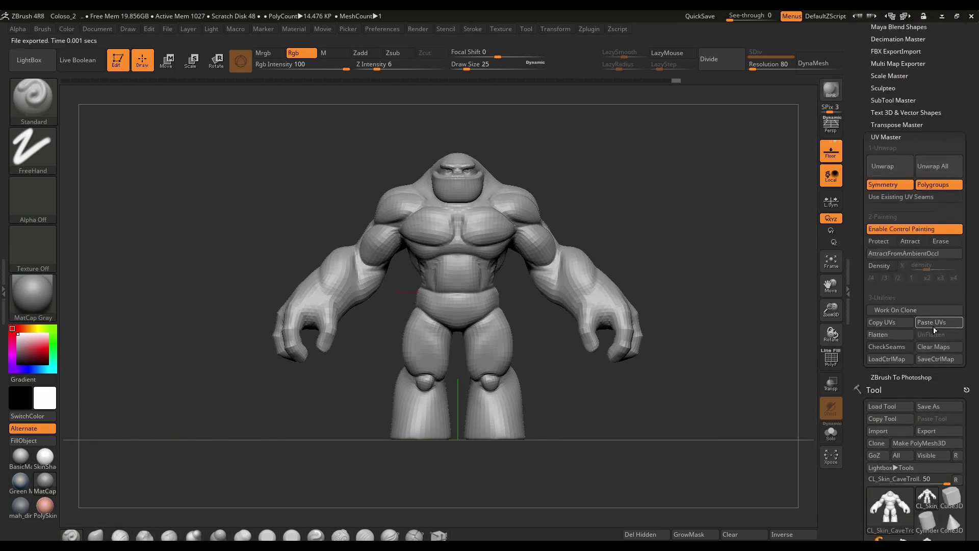
left_click_drag(969, 334, 970, 284)
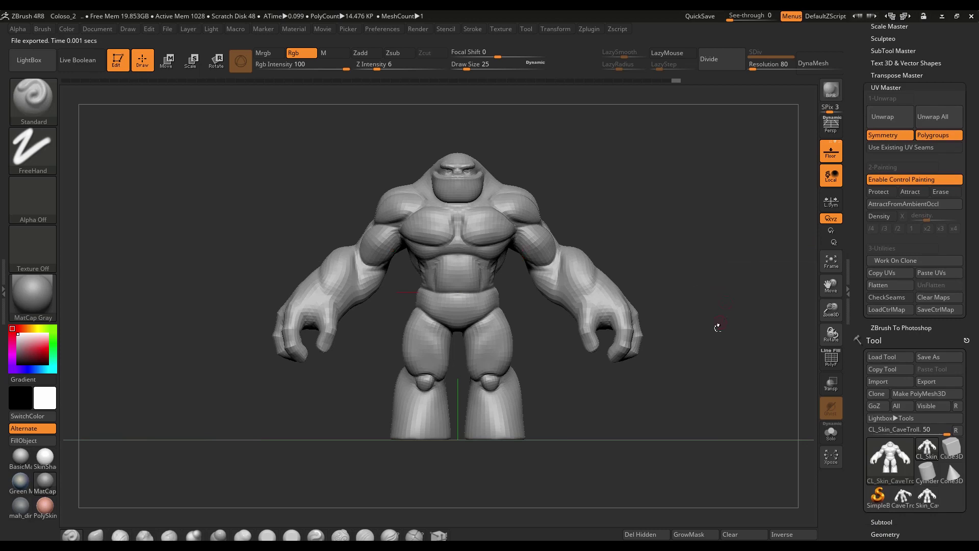
left_click_drag(746, 342, 714, 323)
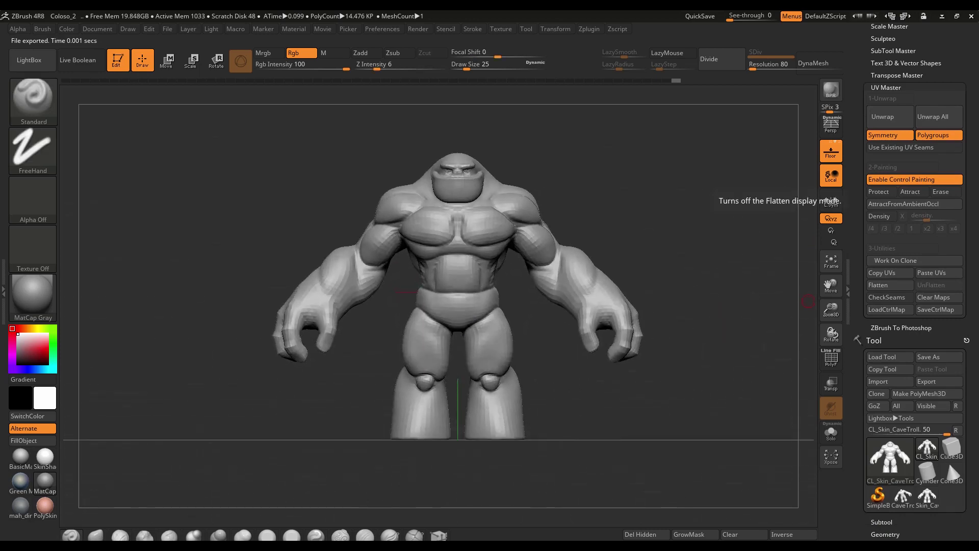
left_click_drag(966, 335, 960, 201)
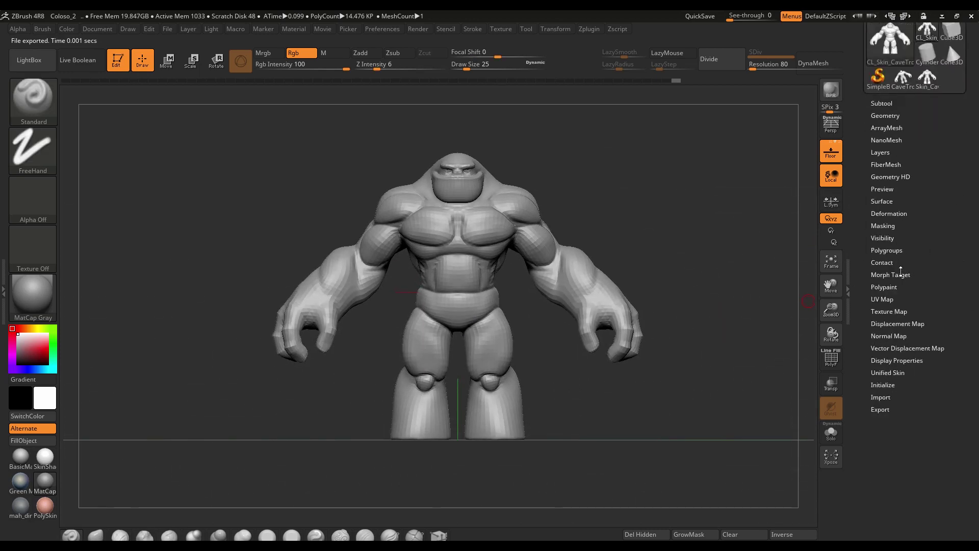
Step: Toggle Morph UV in Tool > UV Map to preview the islands, then reframe the 3D troll
left_click(887, 300)
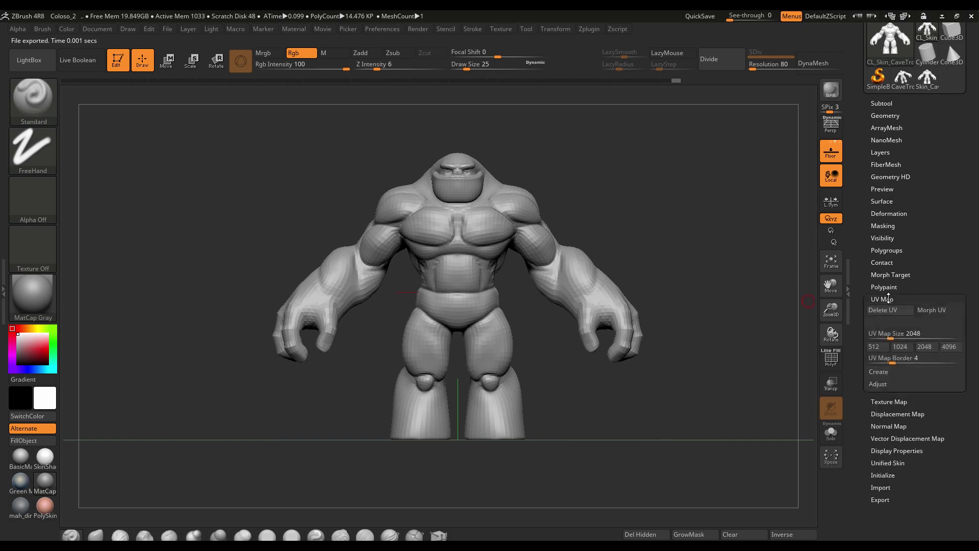
scroll(940, 301, "down", 1)
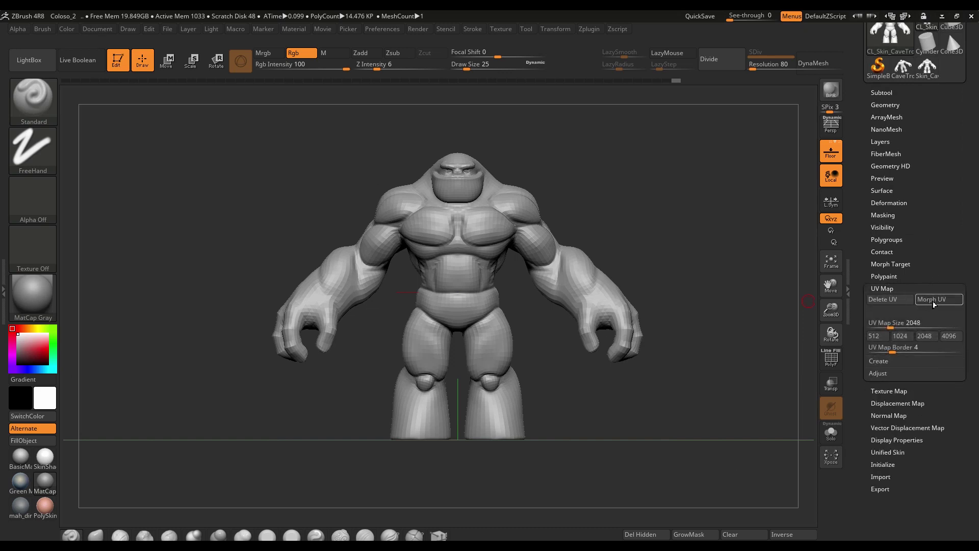
left_click(936, 304)
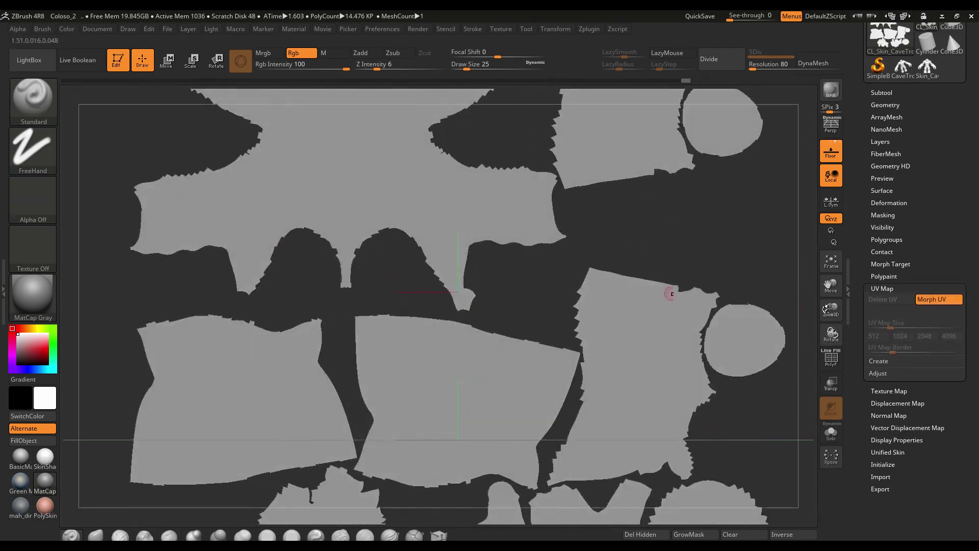
left_click(935, 304)
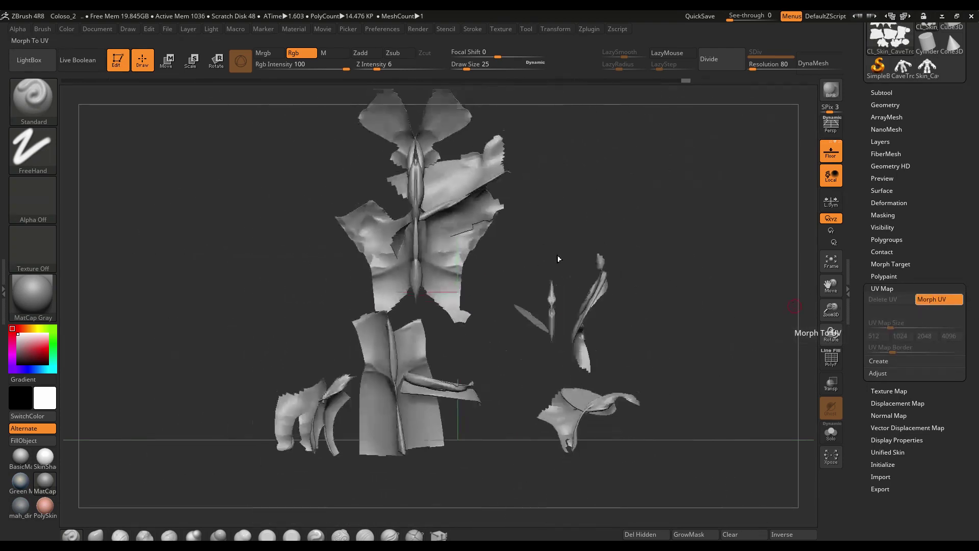
mouse_move(615, 235)
left_mouse_down("shift")
mouse_move(667, 225)
mouse_move(622, 239)
mouse_move(659, 208)
left_mouse_up("shift")
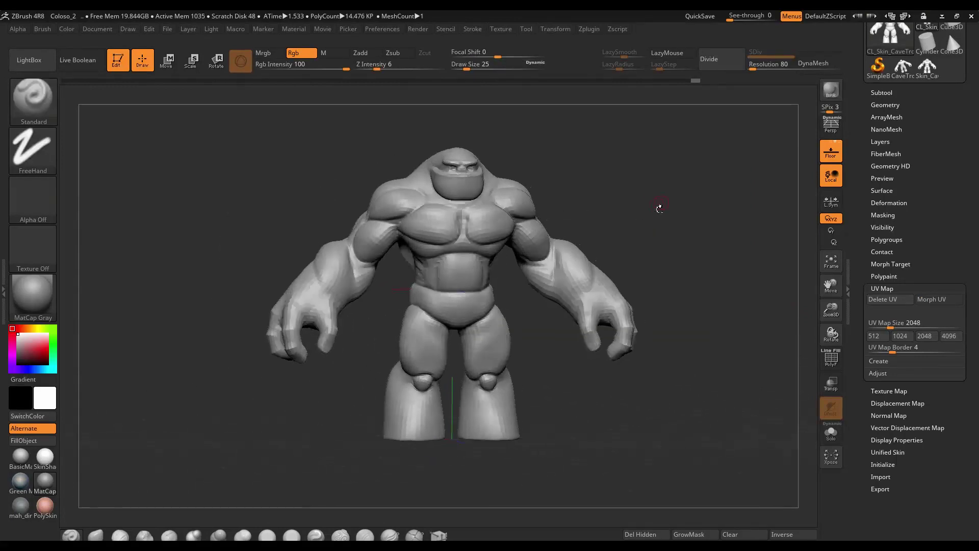
Step: Save the project as Coloso_3.ZPR, editing the name from Coloso_2.ZPR
key("ctrl+s")
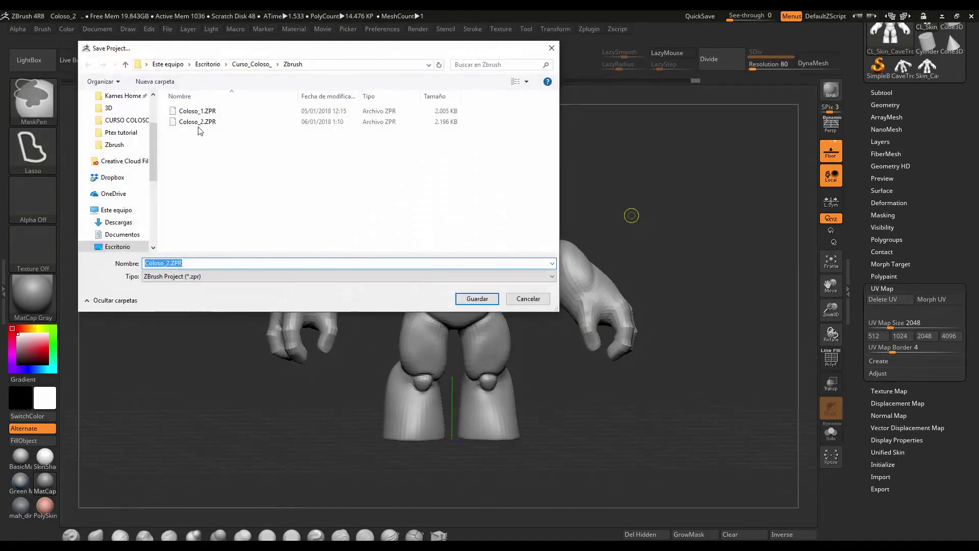
left_click(198, 123)
double_click(185, 265)
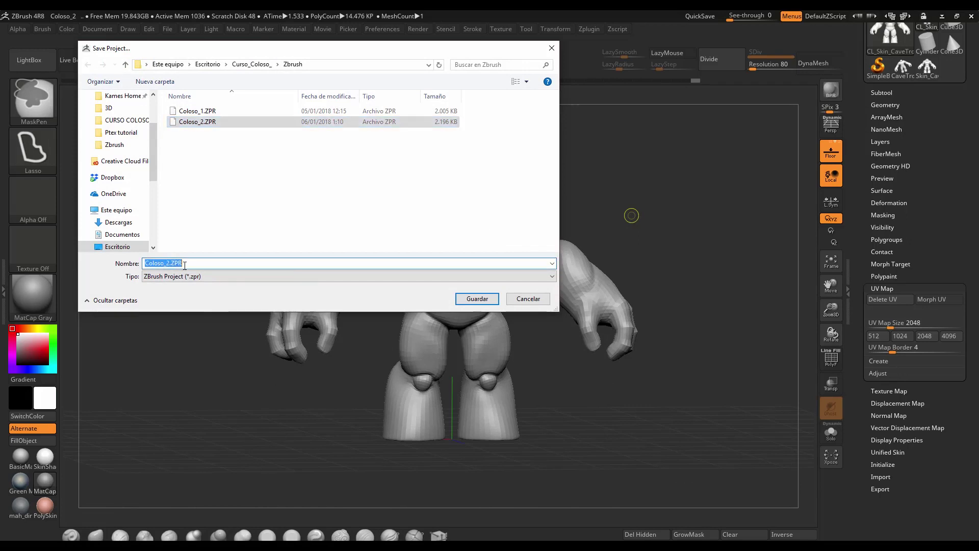
left_click(172, 263)
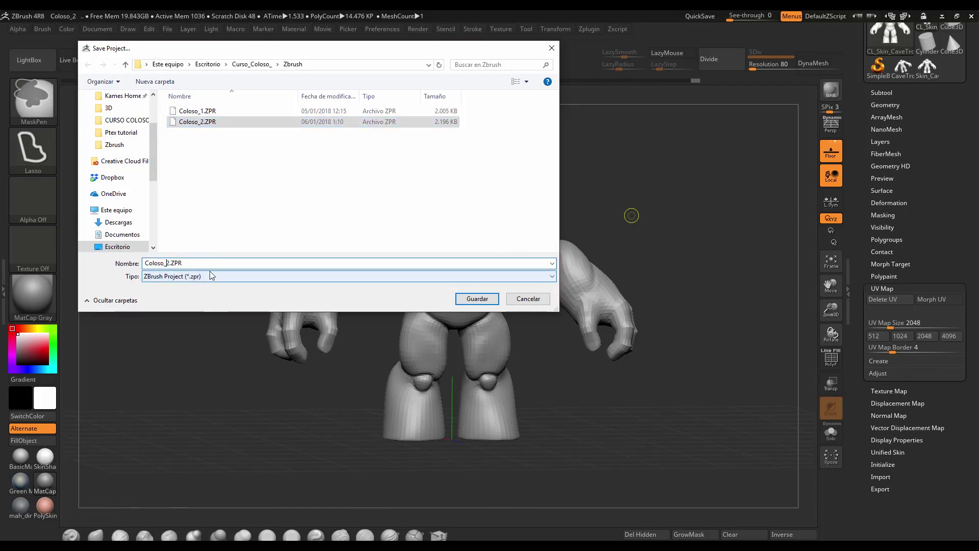
key("BackSpace")
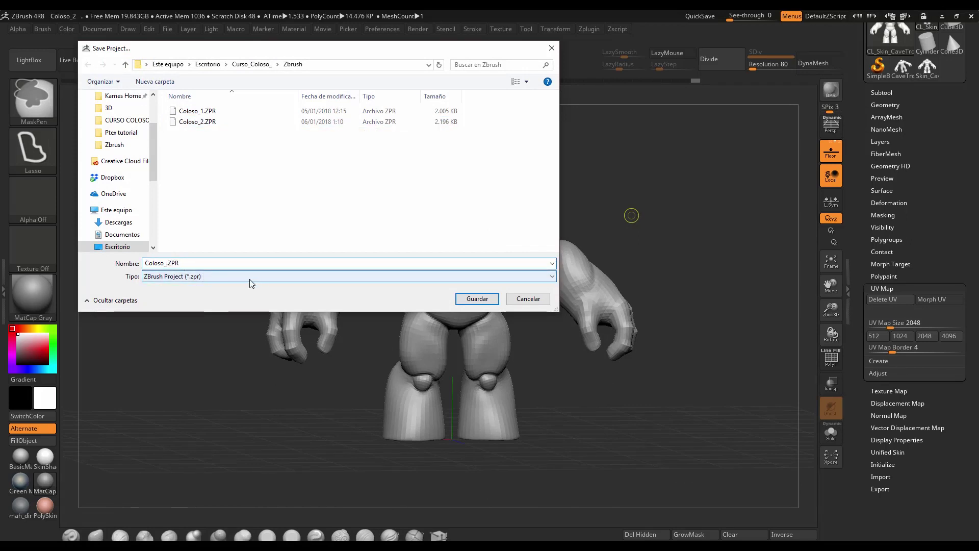
type("3")
left_click(482, 299)
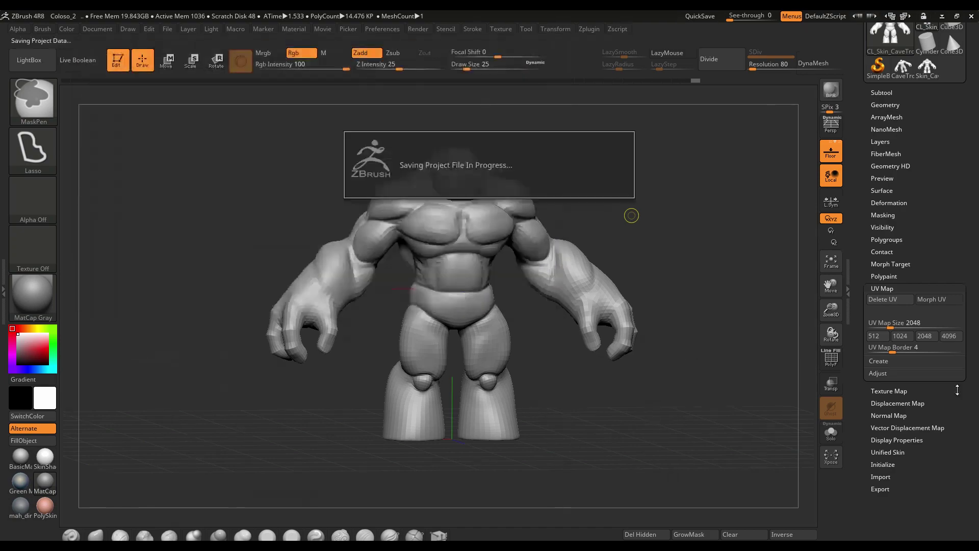